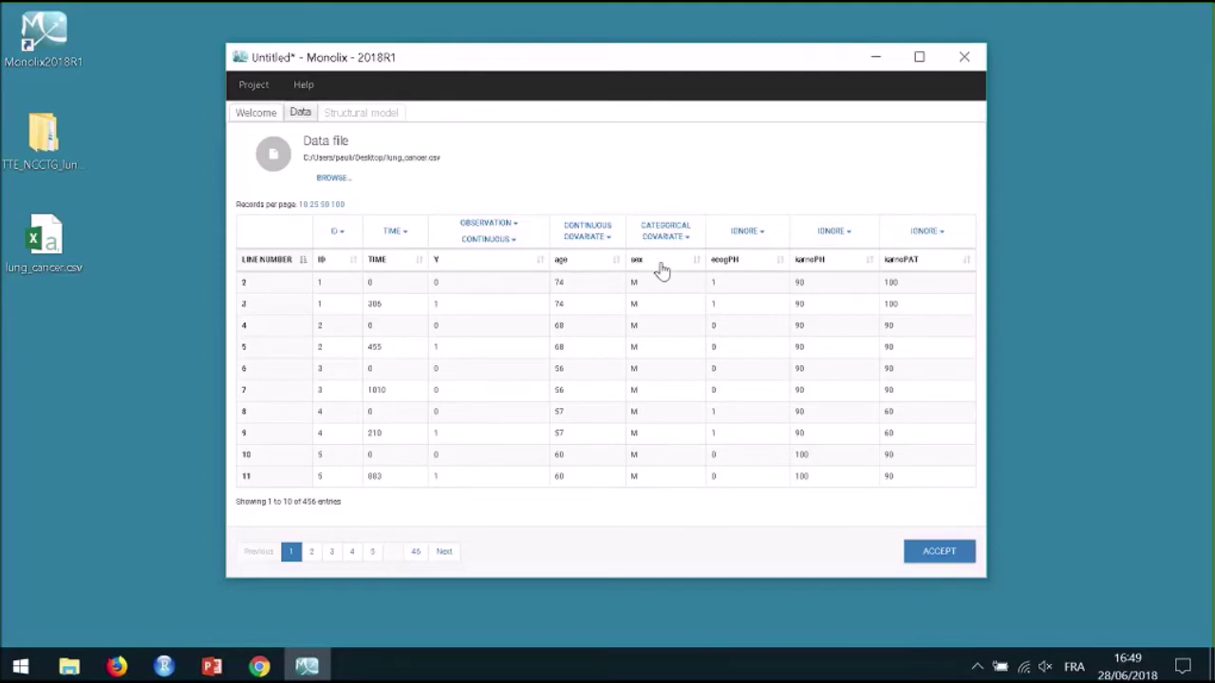
Step: Tag the ecogPH, karnoPH and karnoPAT columns as continuous covariates
left_click(758, 234)
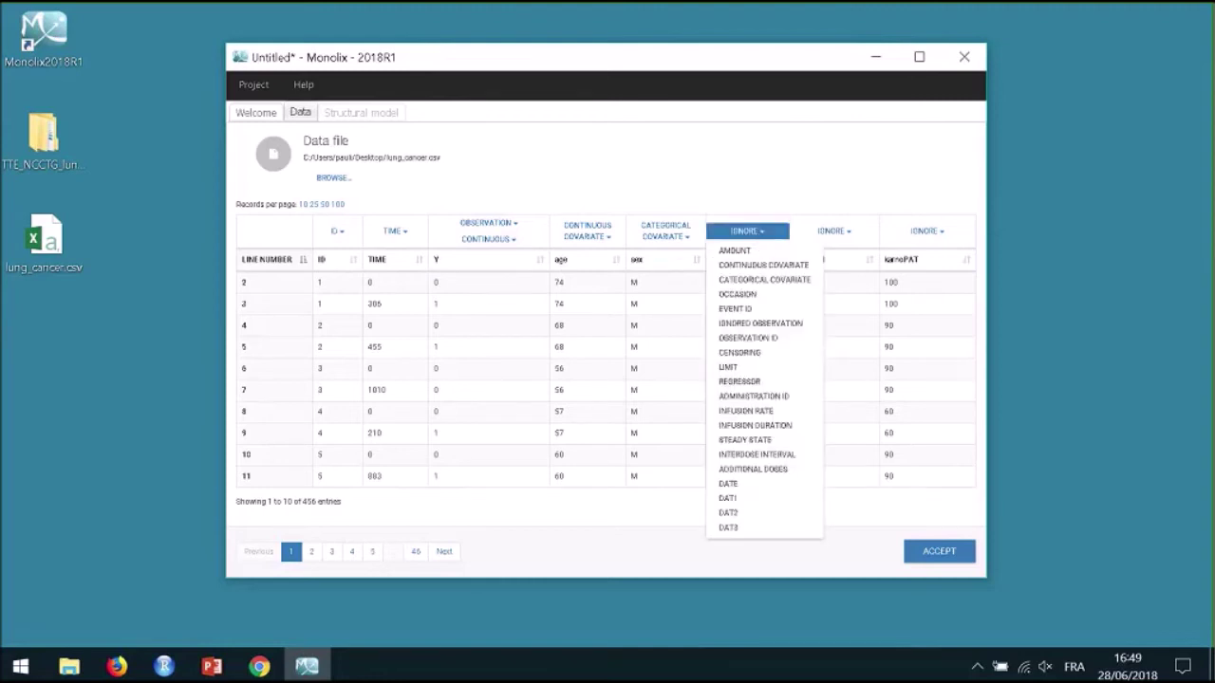
left_click(764, 266)
left_click(853, 232)
left_click(848, 267)
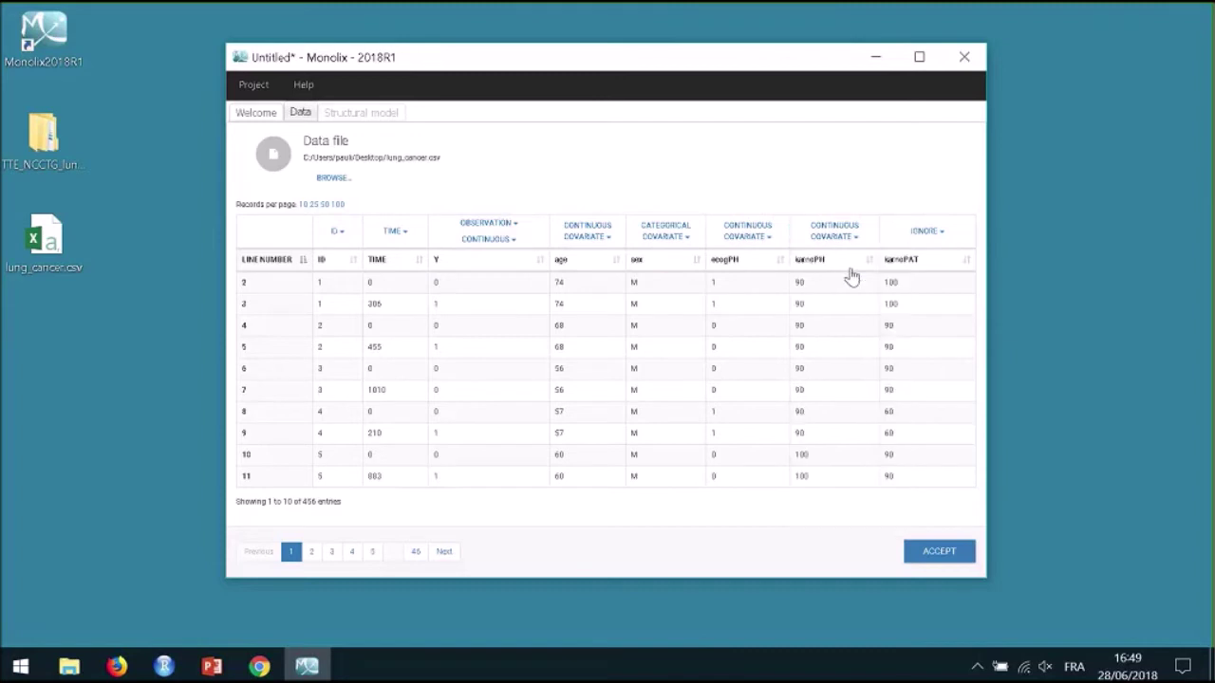
left_click(932, 234)
left_click(928, 266)
Step: Set the observation type of column Y to event and accept the data set's column definitions
left_click(488, 239)
left_click(511, 293)
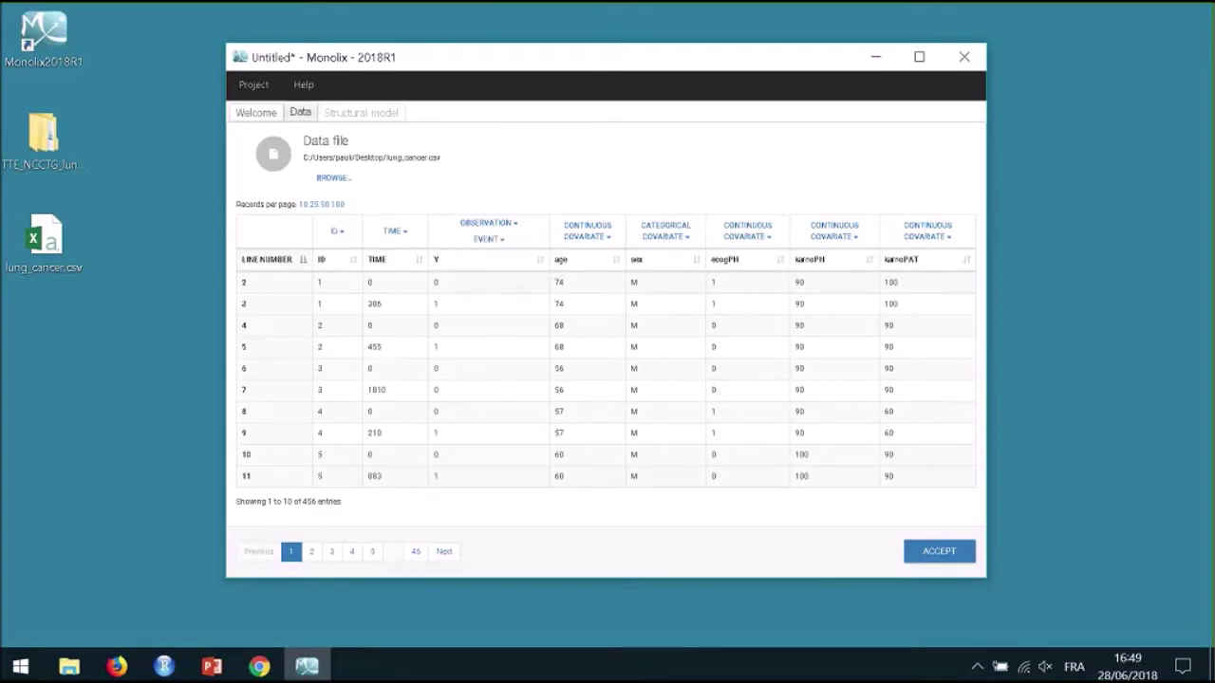
left_click(940, 555)
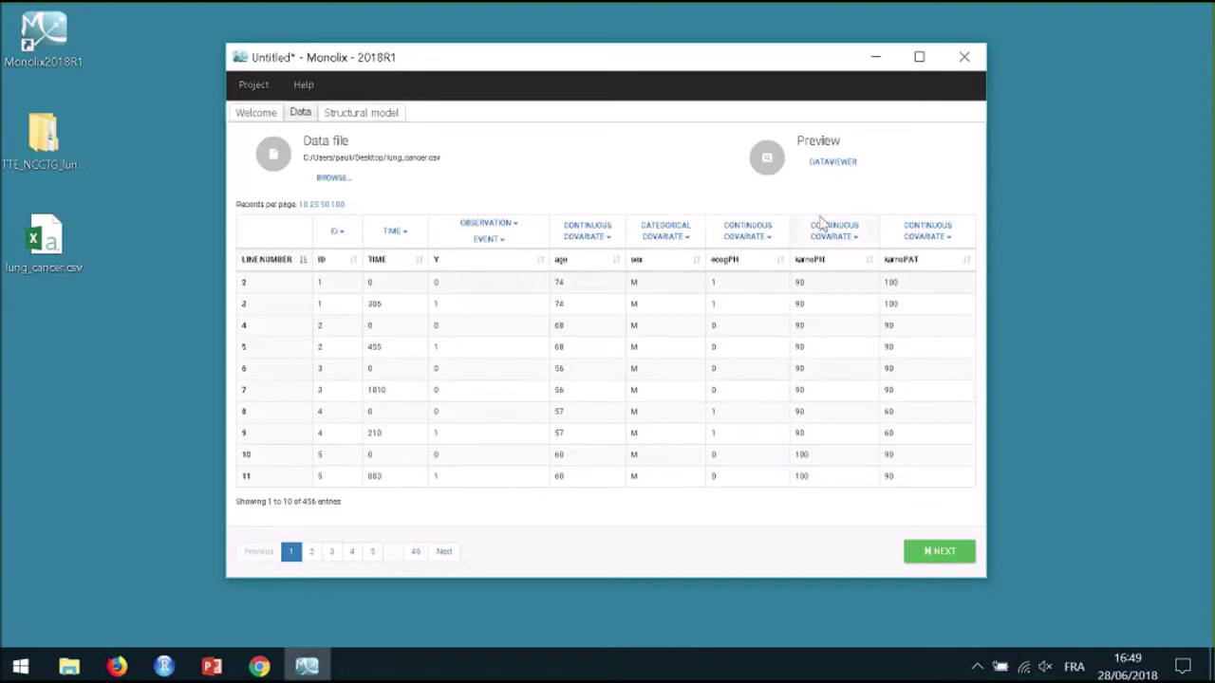
Step: Open the data set in the Dataviewer and plot karnoPH against karnoPAT with the correlation information shown
left_click(827, 166)
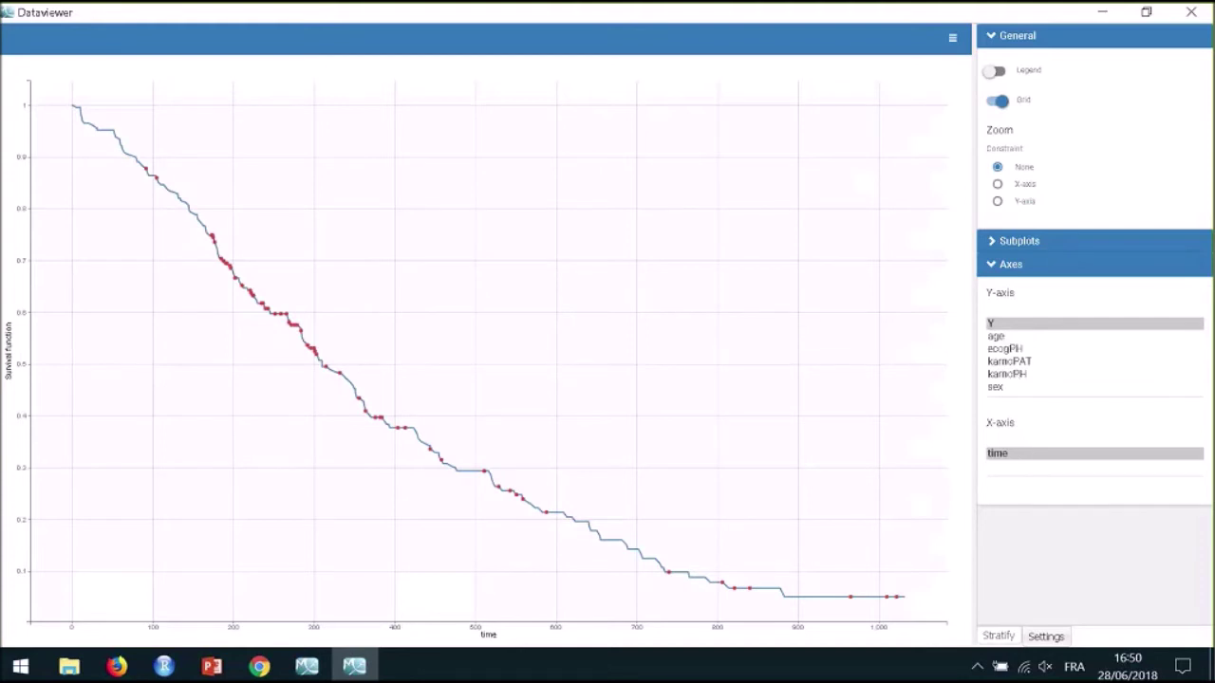
left_click(1043, 376)
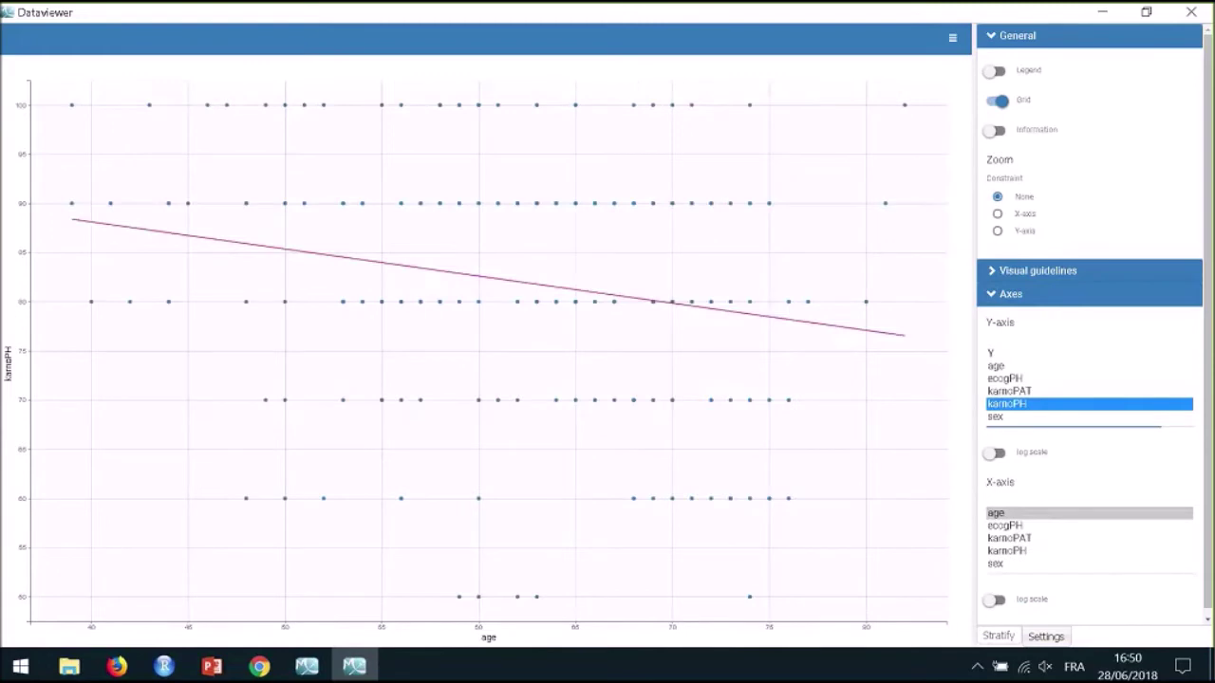
left_click(1042, 539)
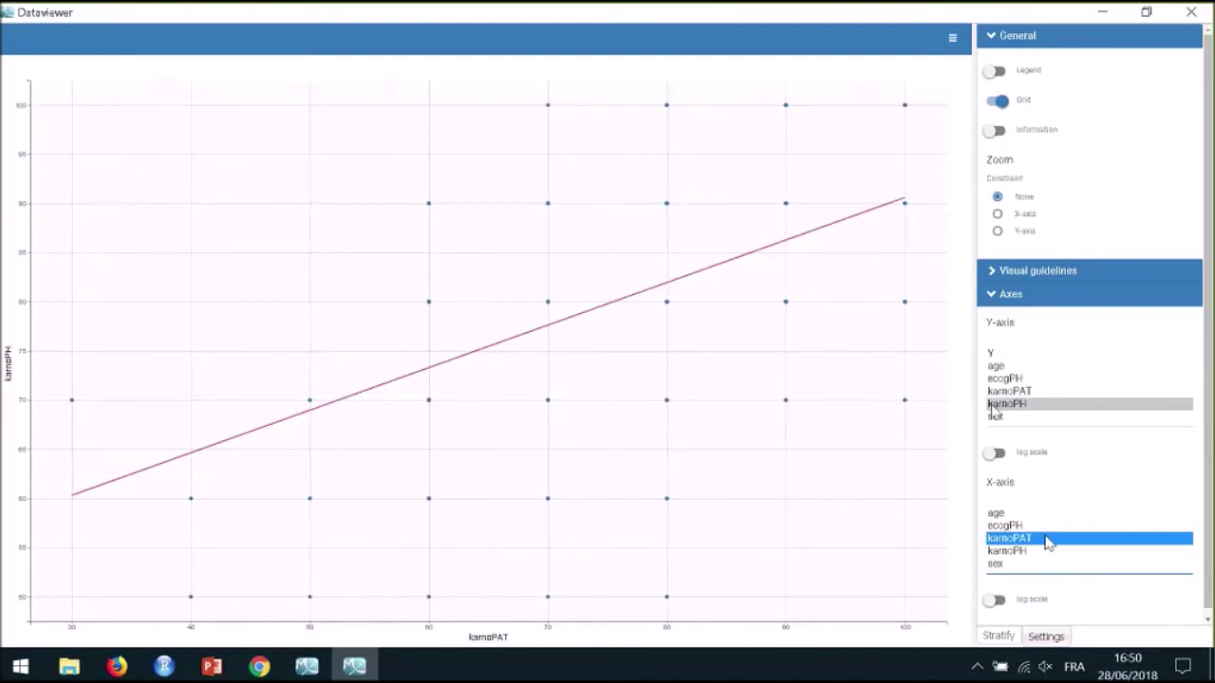
left_click(1035, 137)
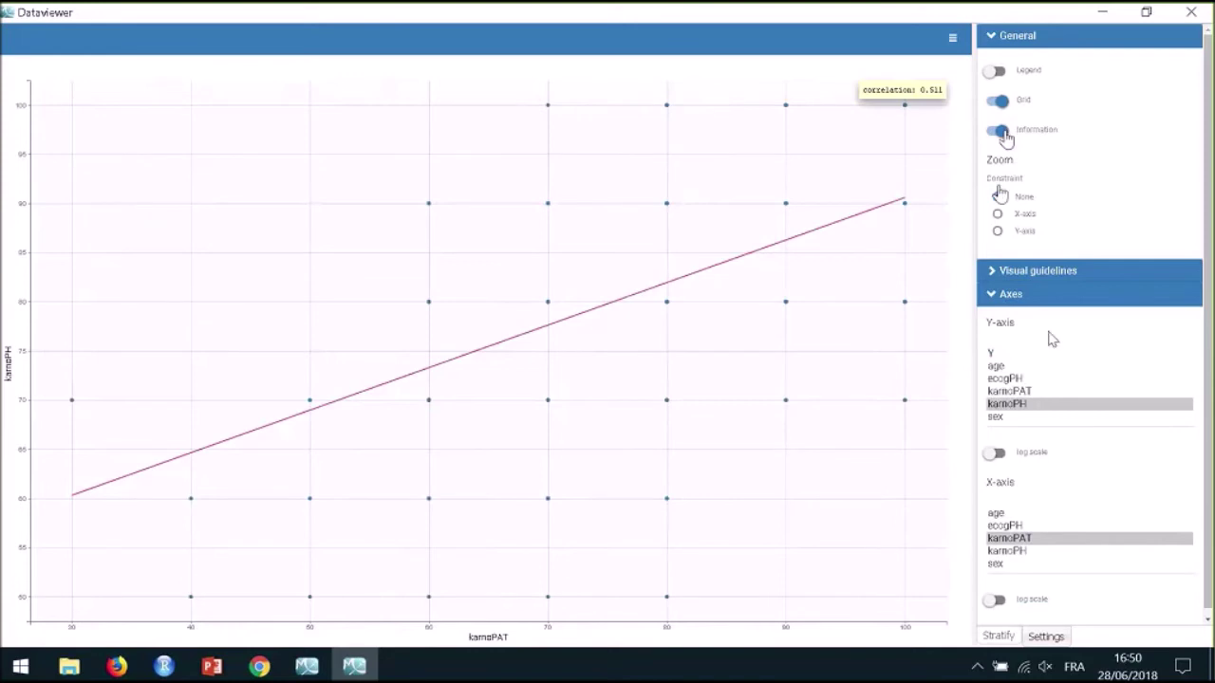
Step: Compare covariates by plotting karnoPH against ecogPH, and age against ecogPH, karnoPH and sex
left_click(1034, 528)
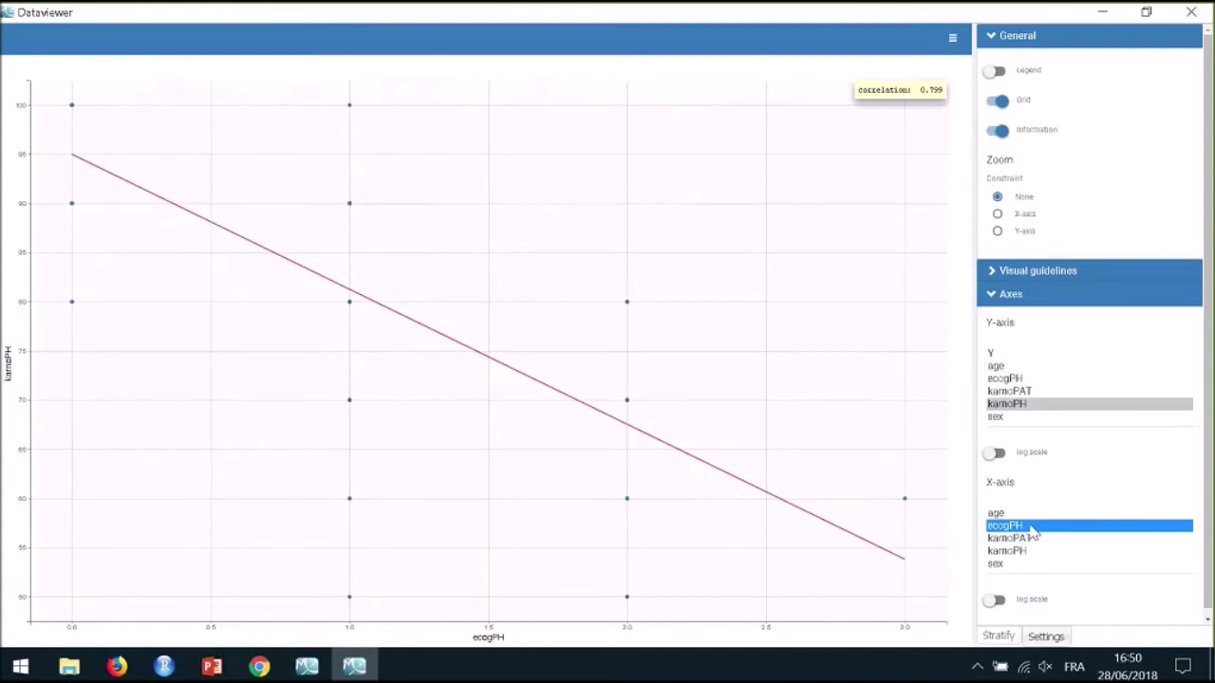
left_click(996, 367)
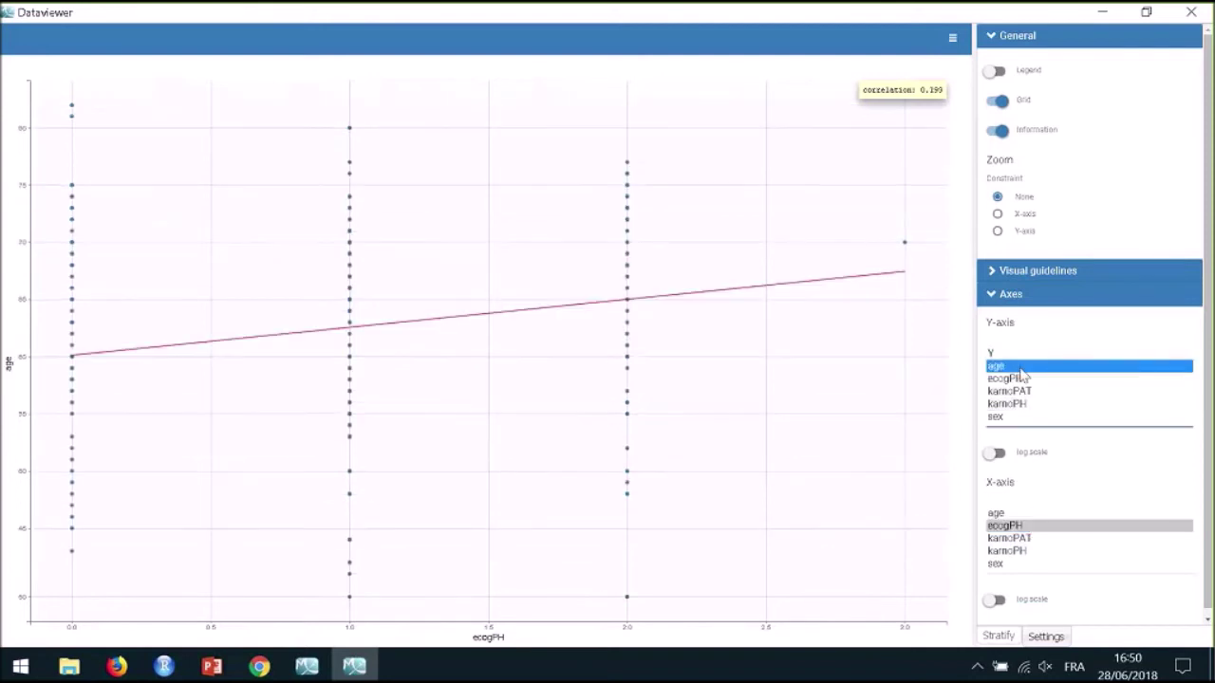
left_click(1057, 538)
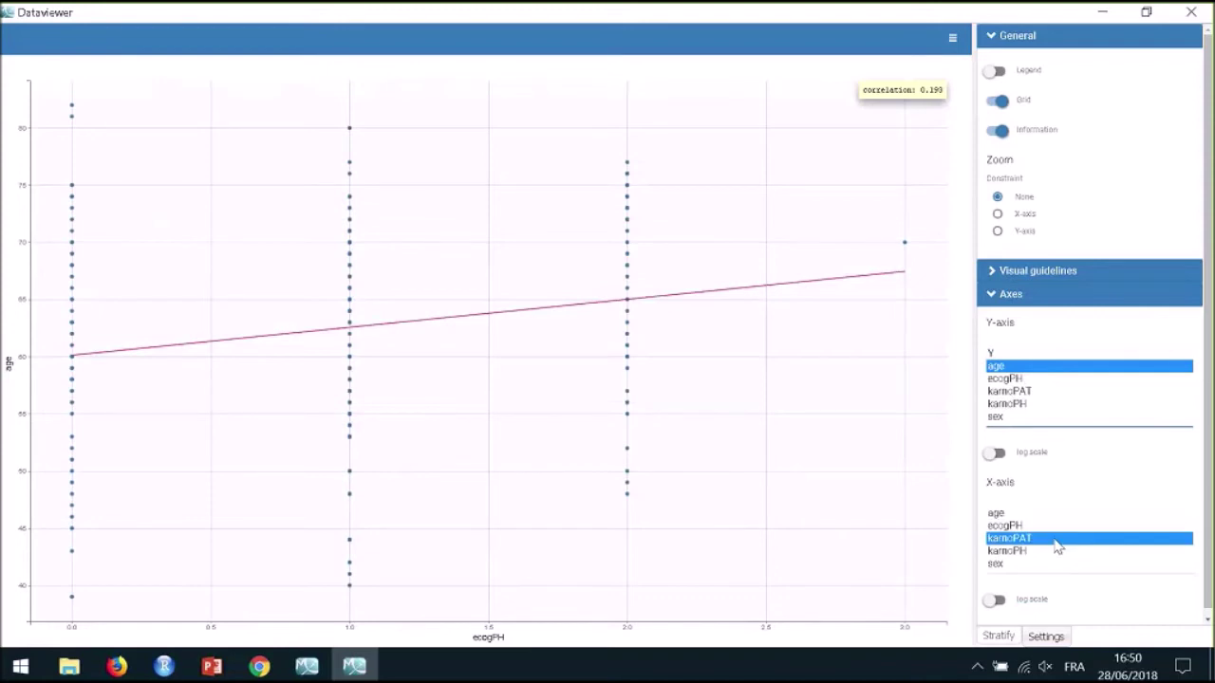
left_click(1057, 551)
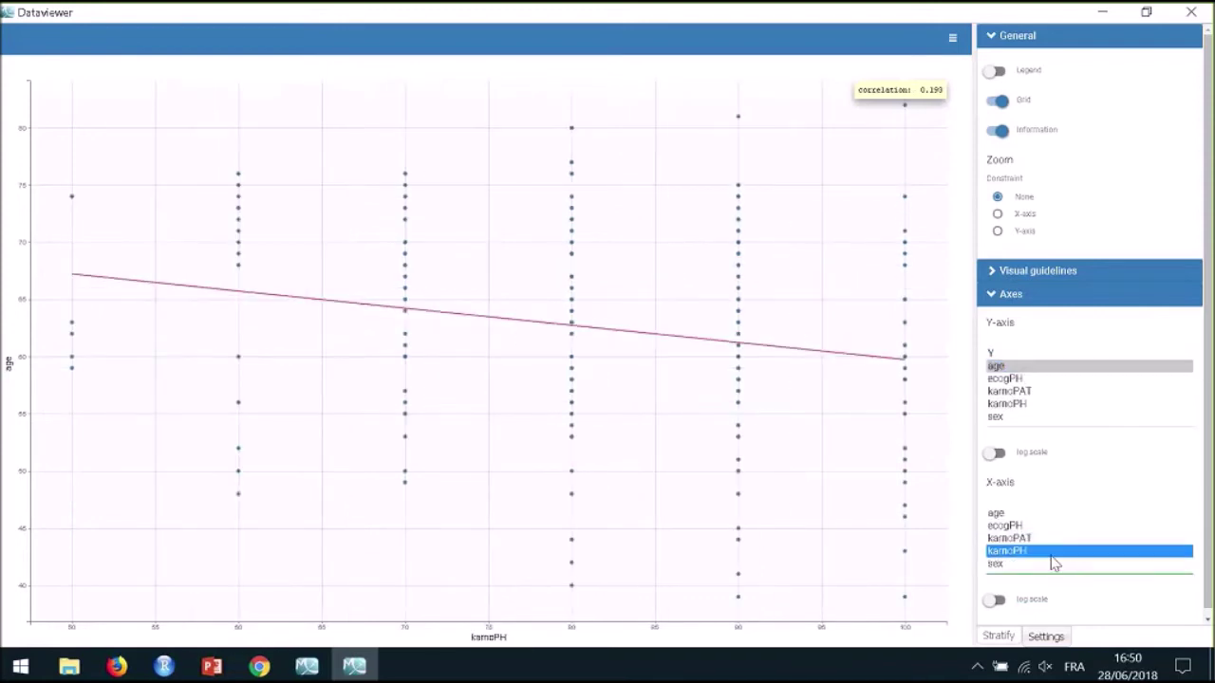
left_click(1054, 564)
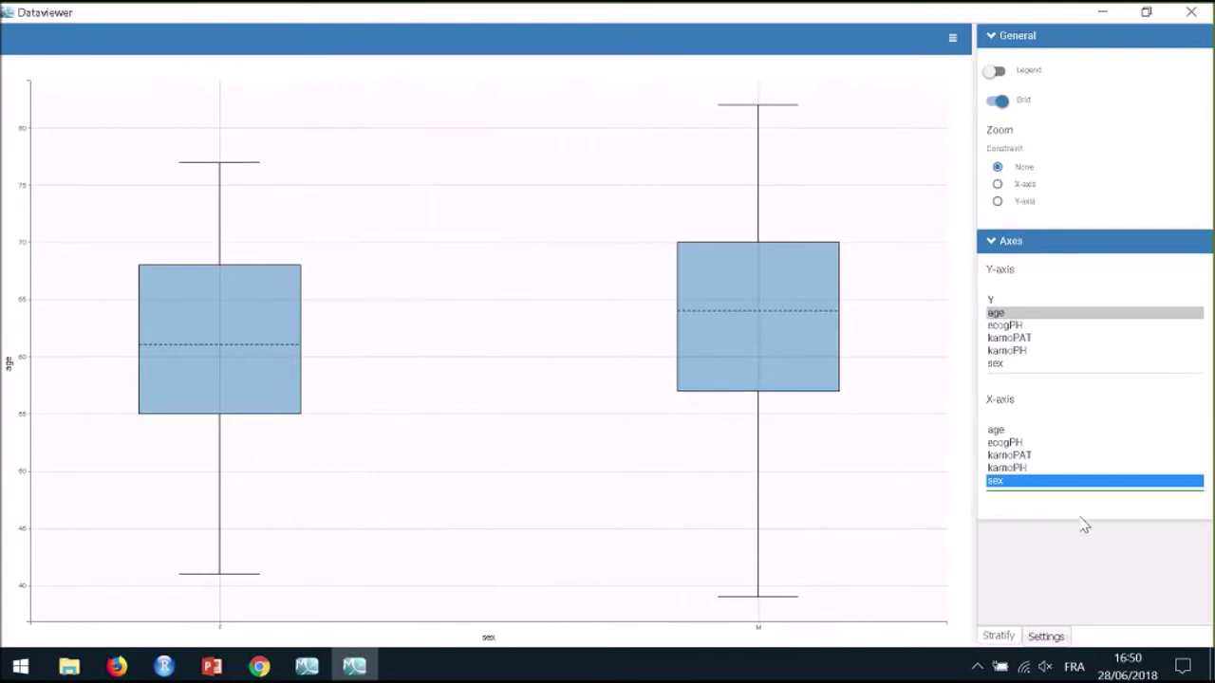
Step: Plot the survival function of Y over time and show the plot's legend
left_click(1012, 302)
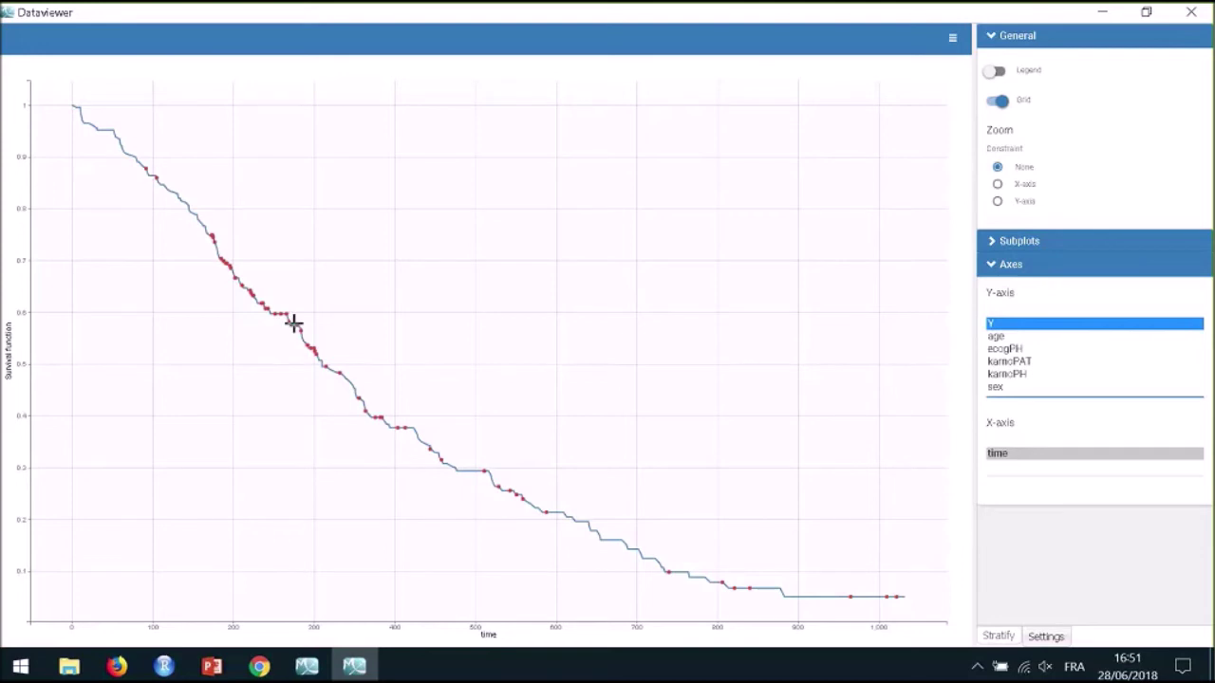
left_click(996, 71)
left_click_drag(964, 86, 923, 102)
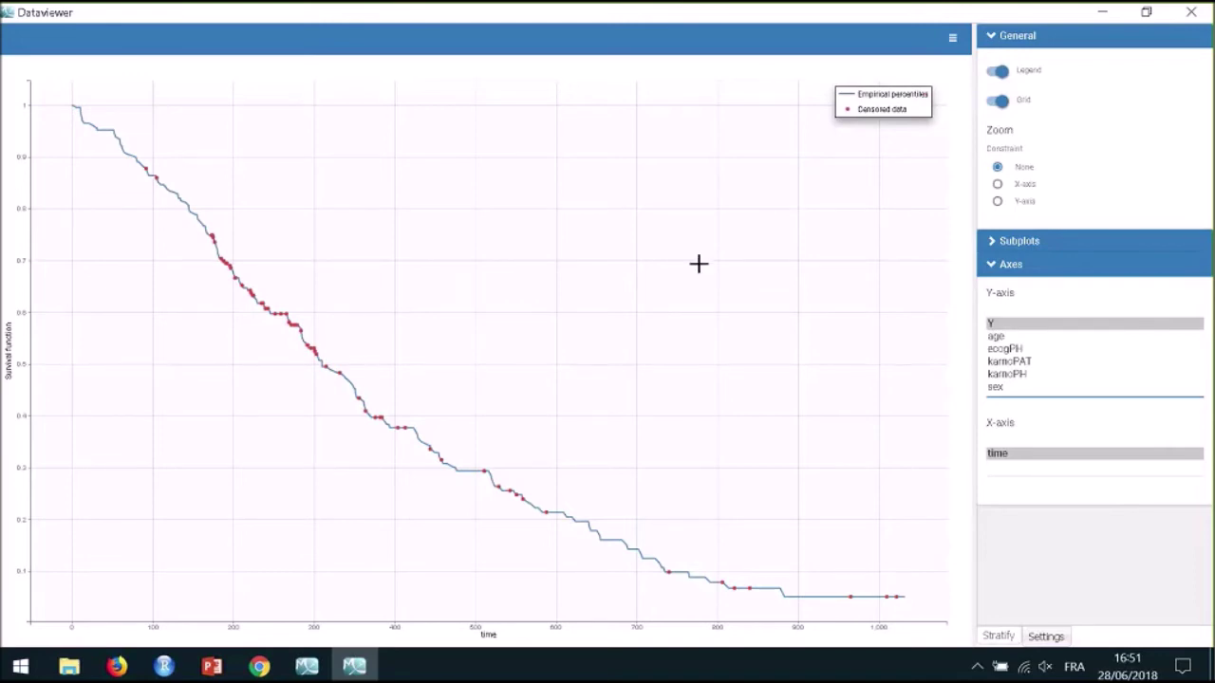
left_click(347, 370)
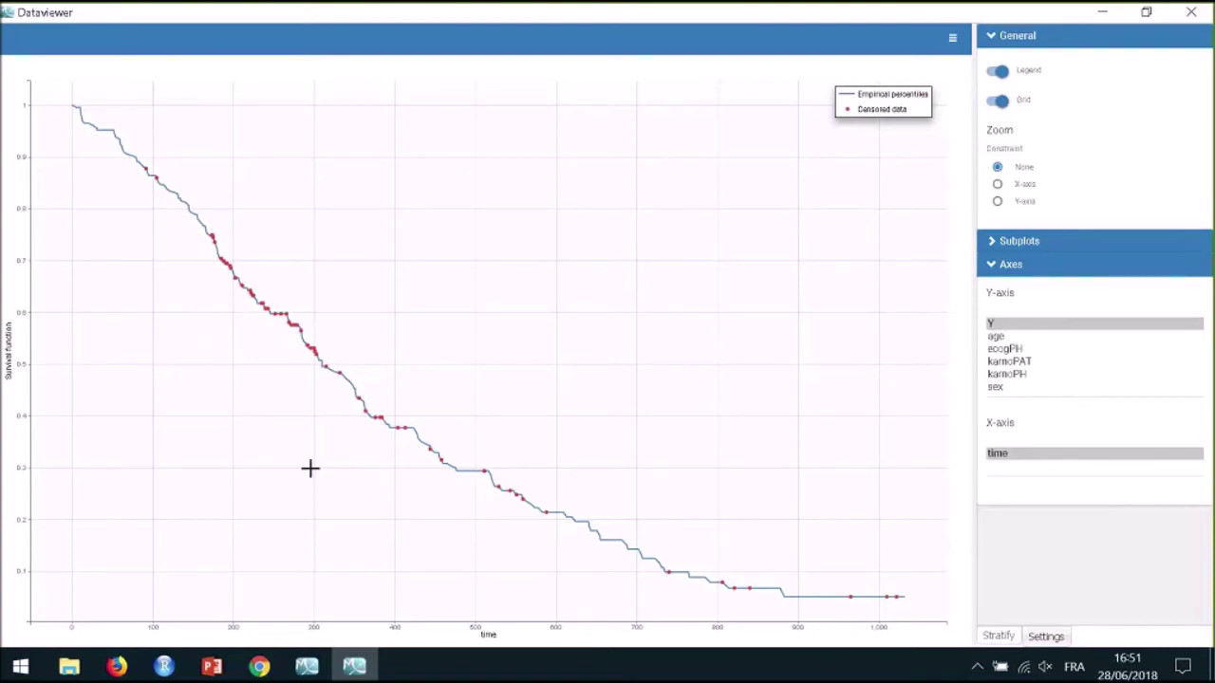
Step: Switch to Chrome to consult the time-to-event model library page, and return to Monolix in a maximized window
left_click(260, 668)
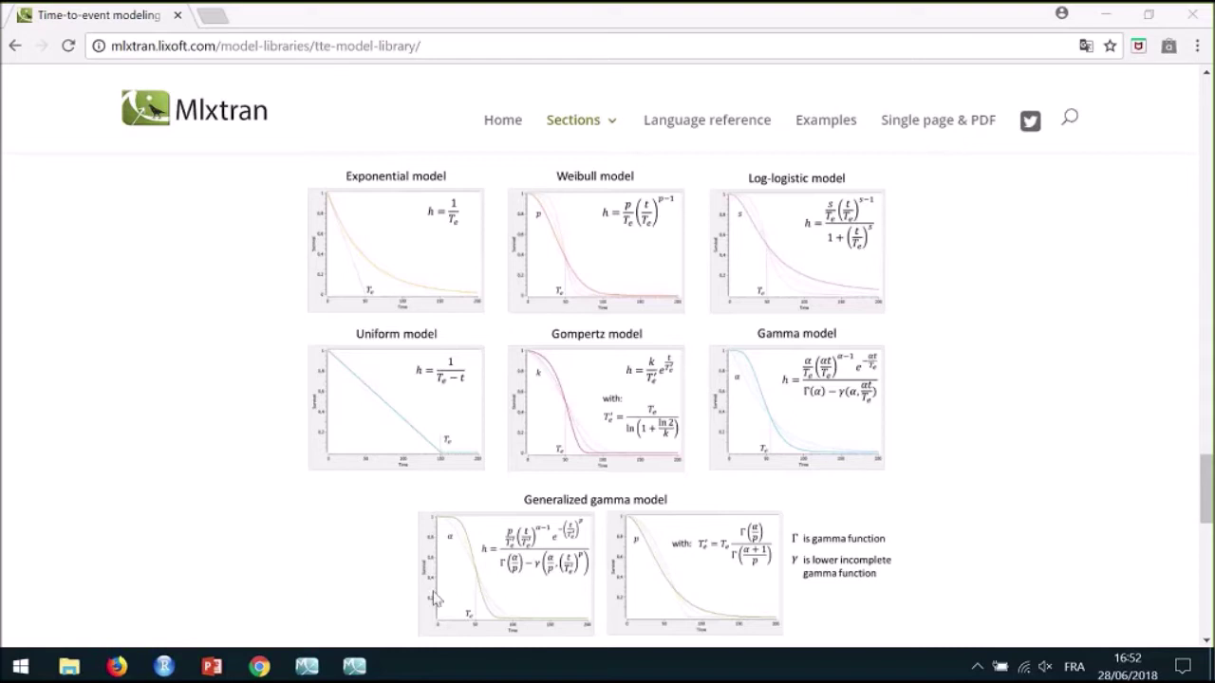
left_click(307, 666)
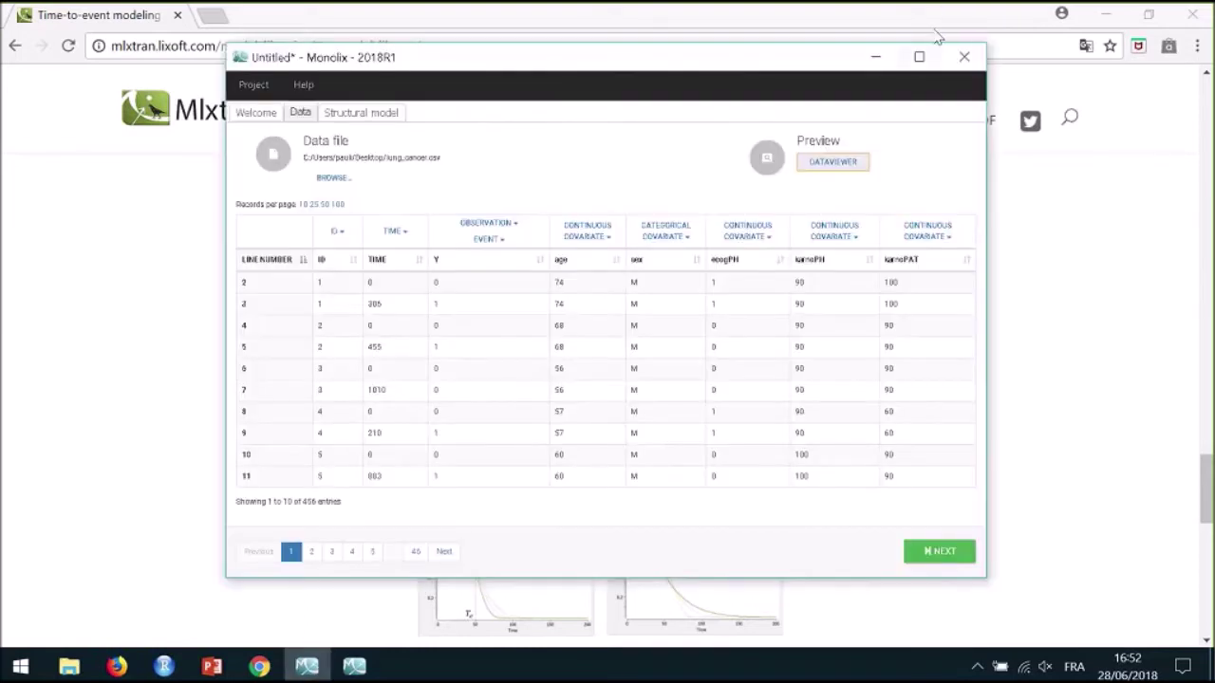
left_click(918, 56)
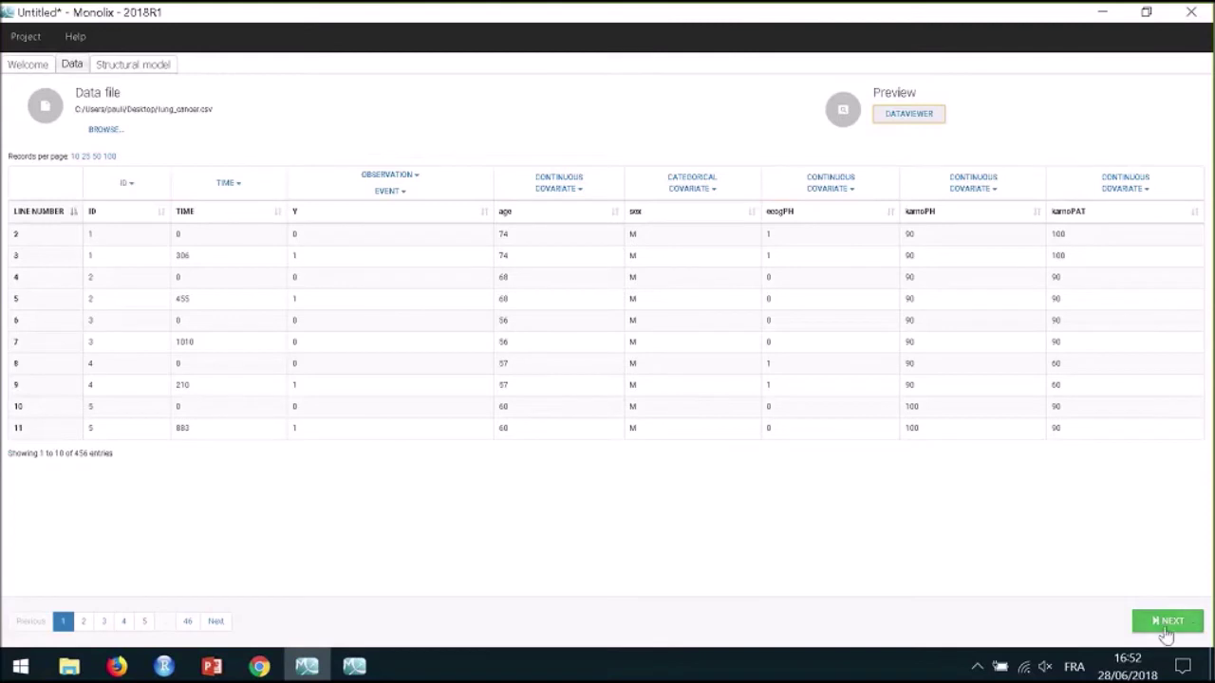
Step: Load exponential_model_singleEvent.txt from the TTE model library, filtering for Exponential, no delay and single event
left_click(1167, 623)
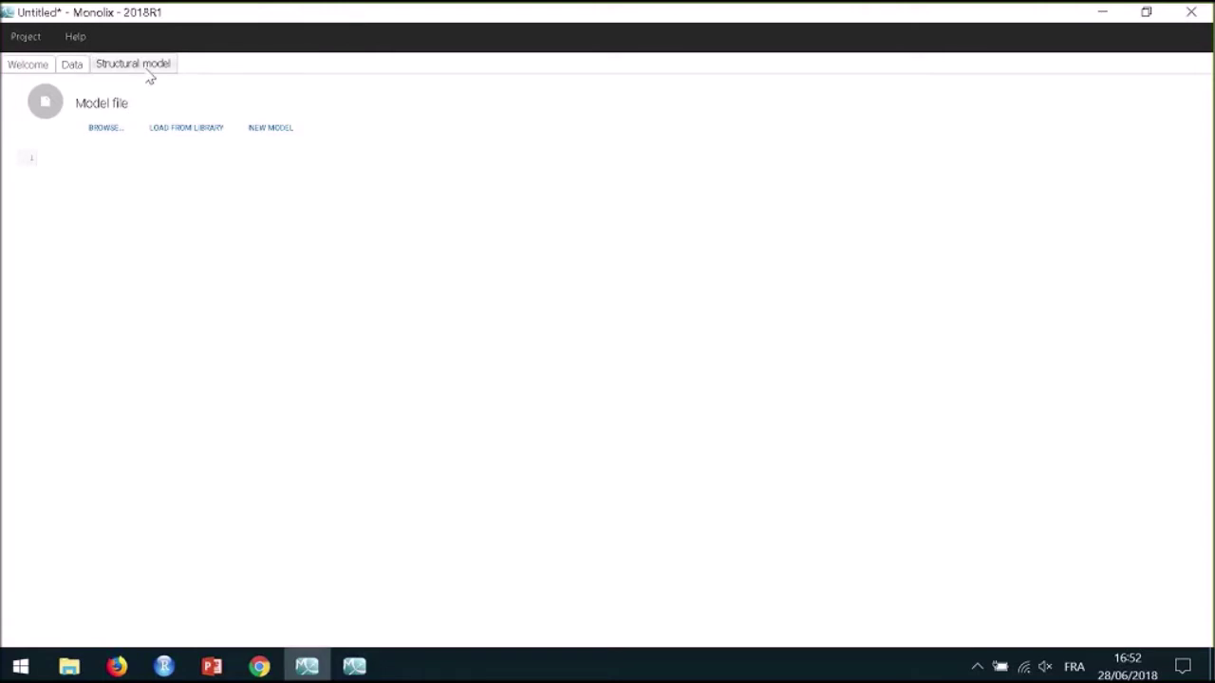
left_click(193, 137)
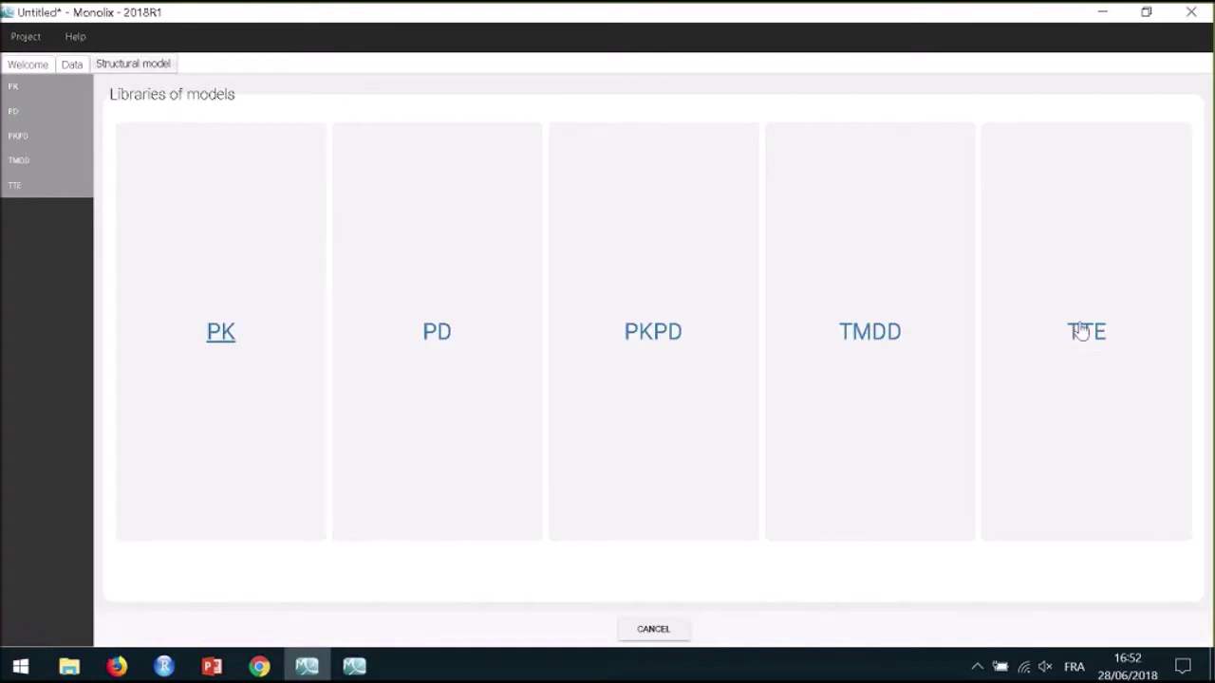
left_click(1082, 331)
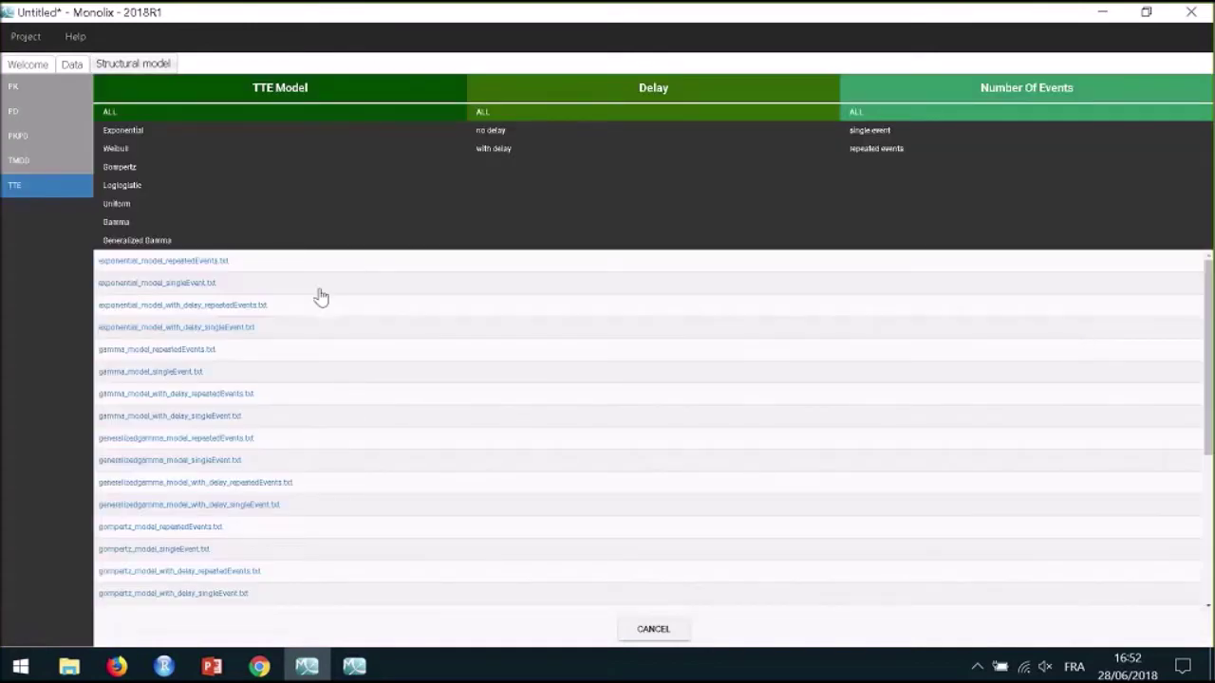
left_click(158, 131)
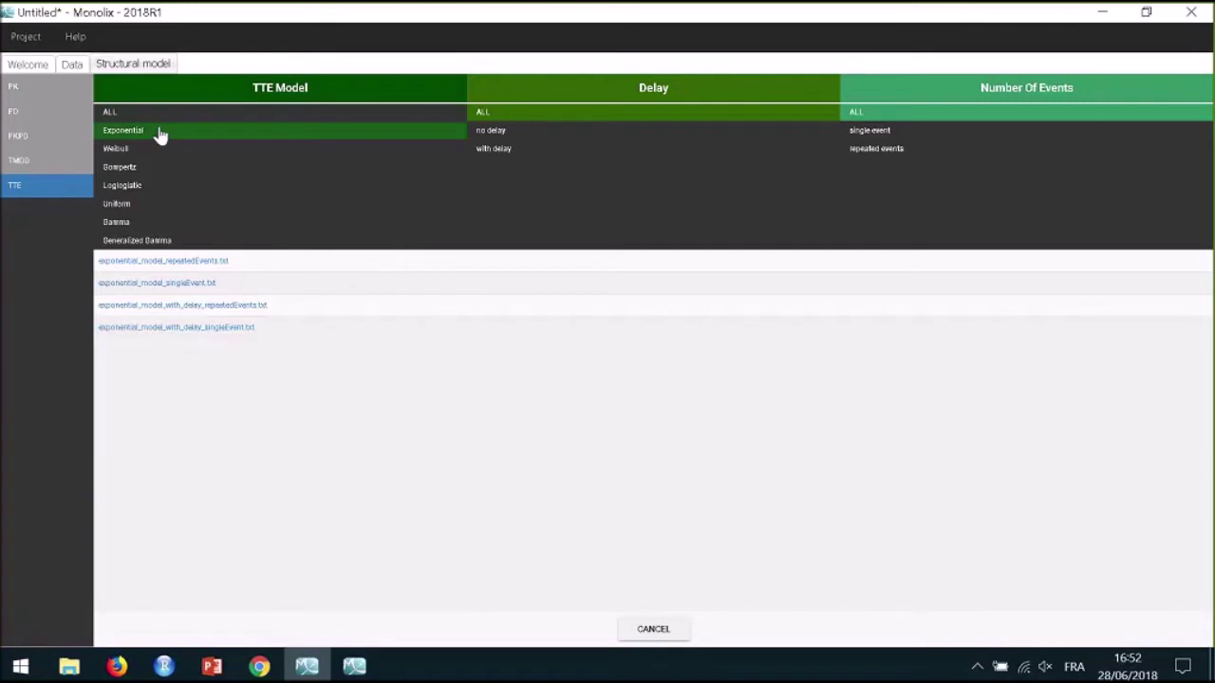
left_click(546, 136)
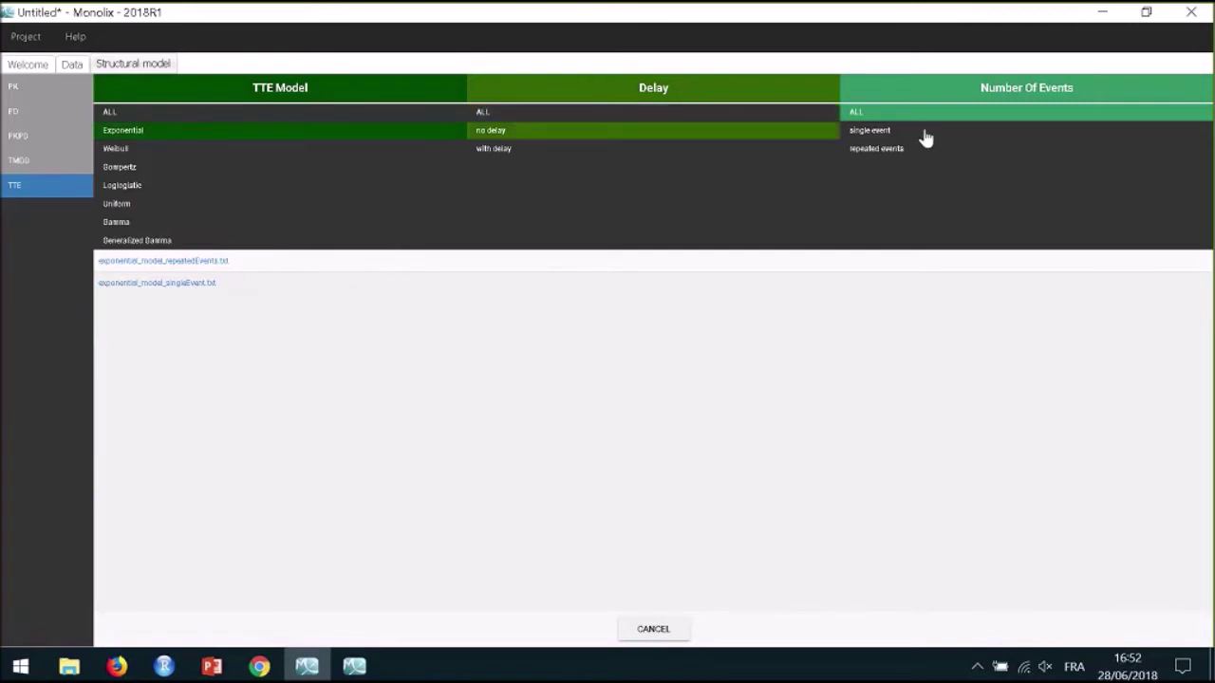
left_click(923, 137)
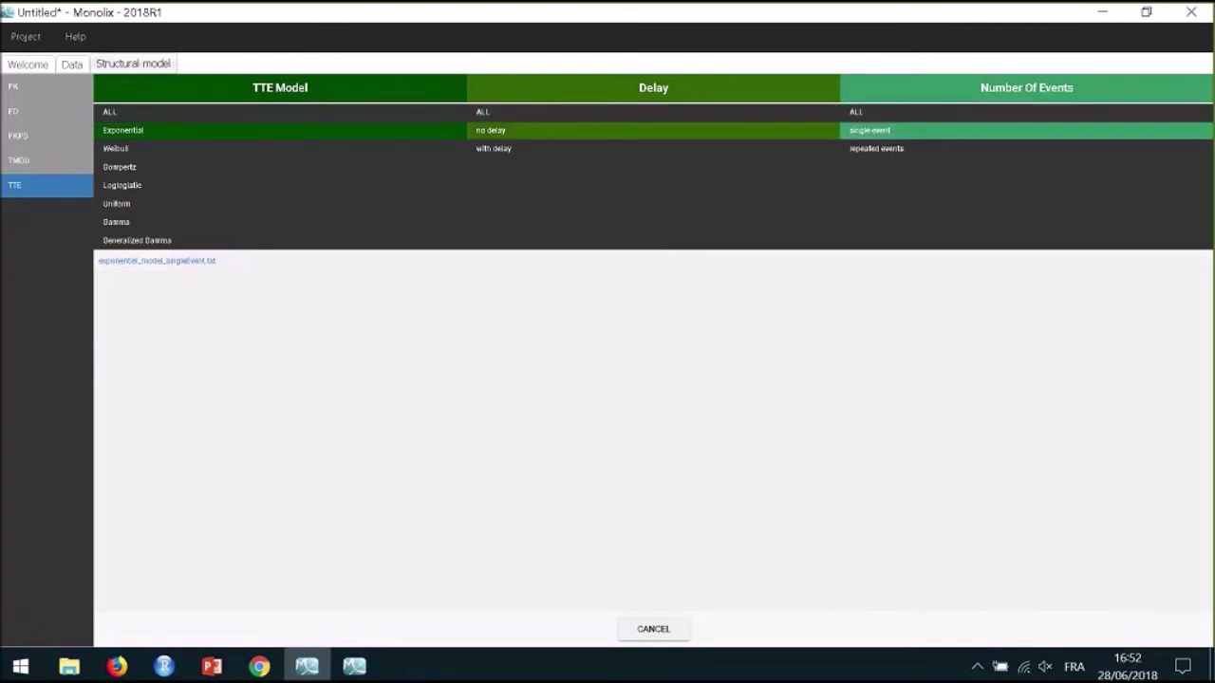
left_click(197, 266)
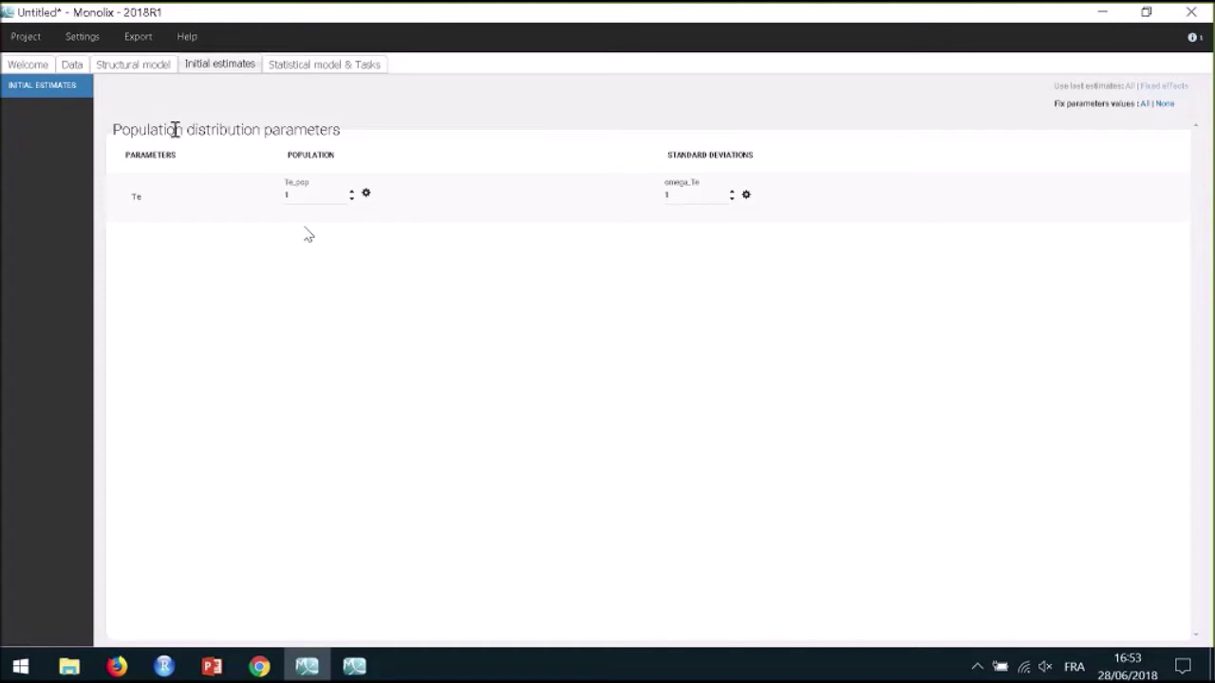
Step: Review the structural model's code and check the survival curve in the Dataviewer for a suitable Te starting value
left_click(138, 67)
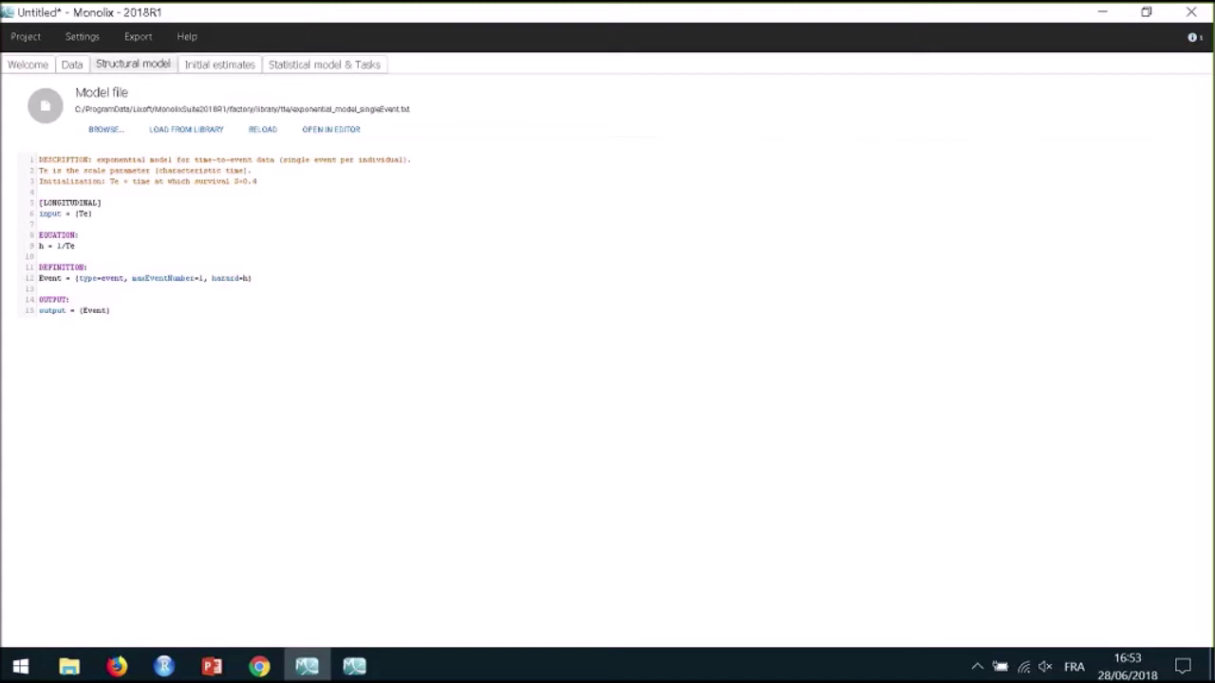
left_click(354, 667)
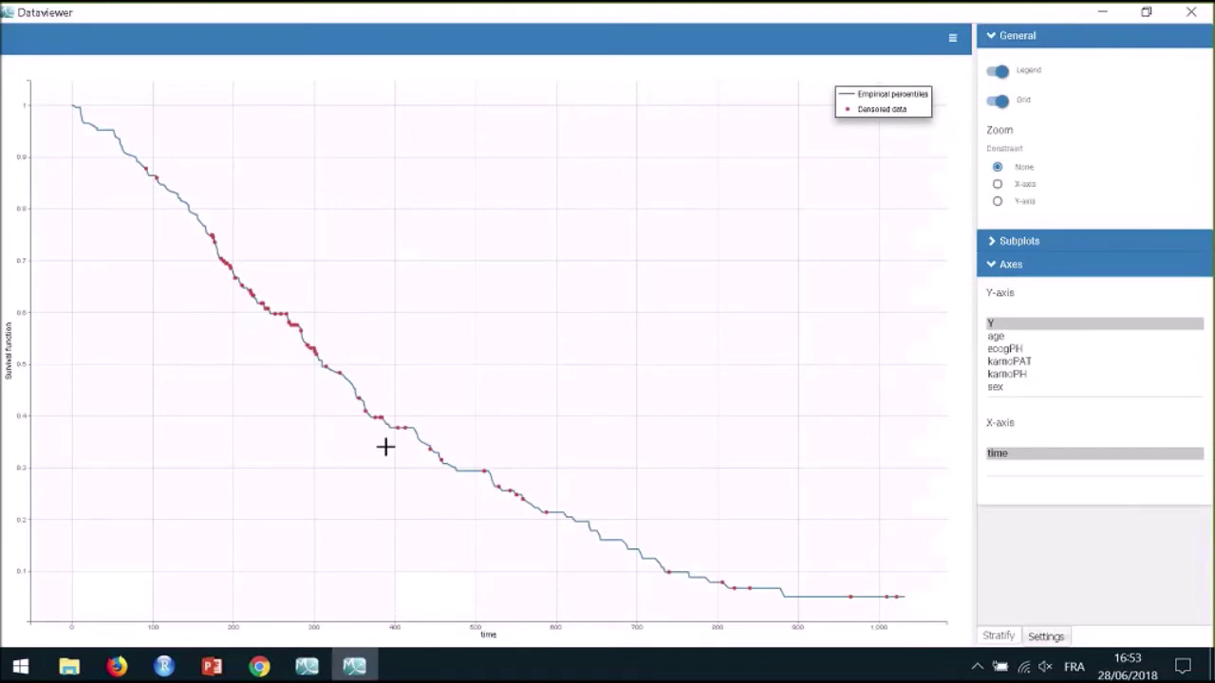
left_click(306, 666)
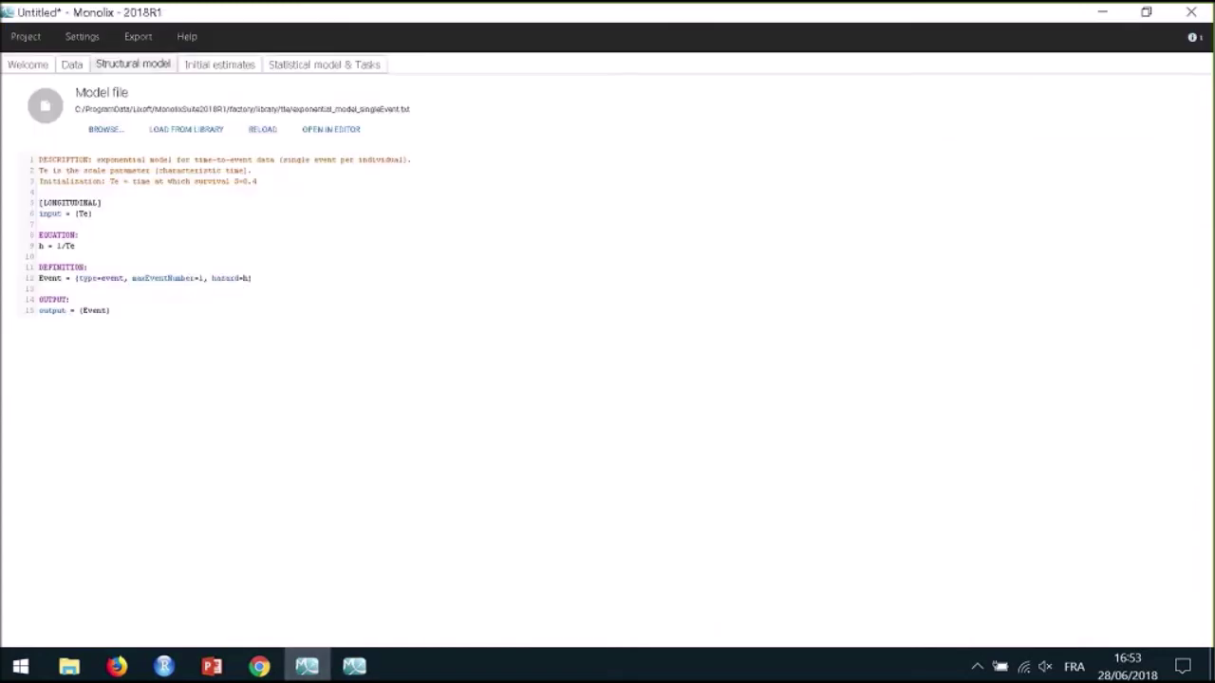
Step: Set the initial estimate of Te_pop to 400, and view the individual model's formula in the statistical model
left_click(203, 68)
left_click(306, 196)
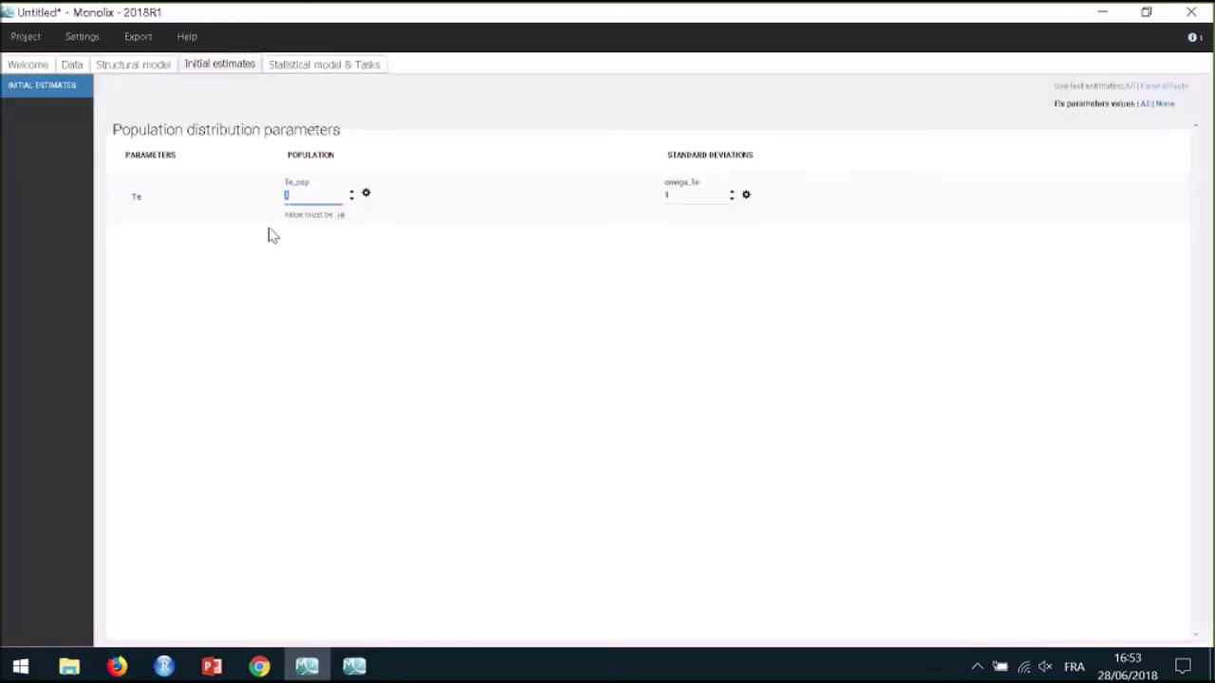
type("400")
key("Return")
left_click(359, 67)
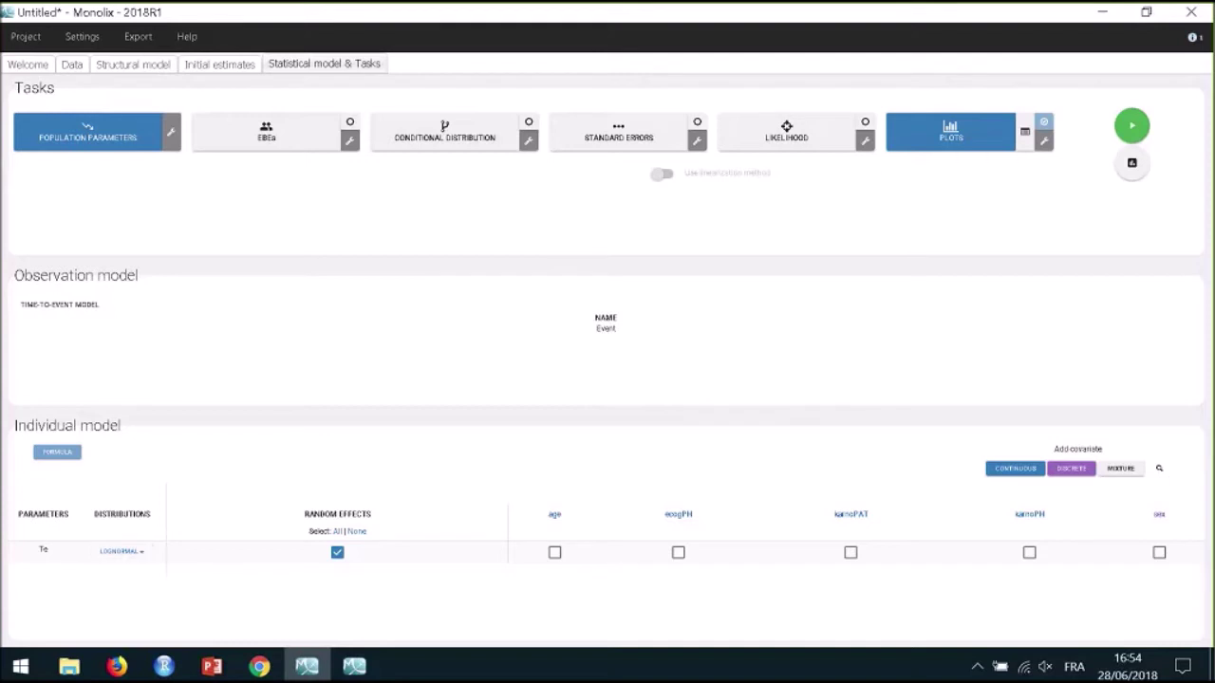
left_click(72, 456)
Step: Save the project on the Desktop under the name TTE_exp
left_click(23, 40)
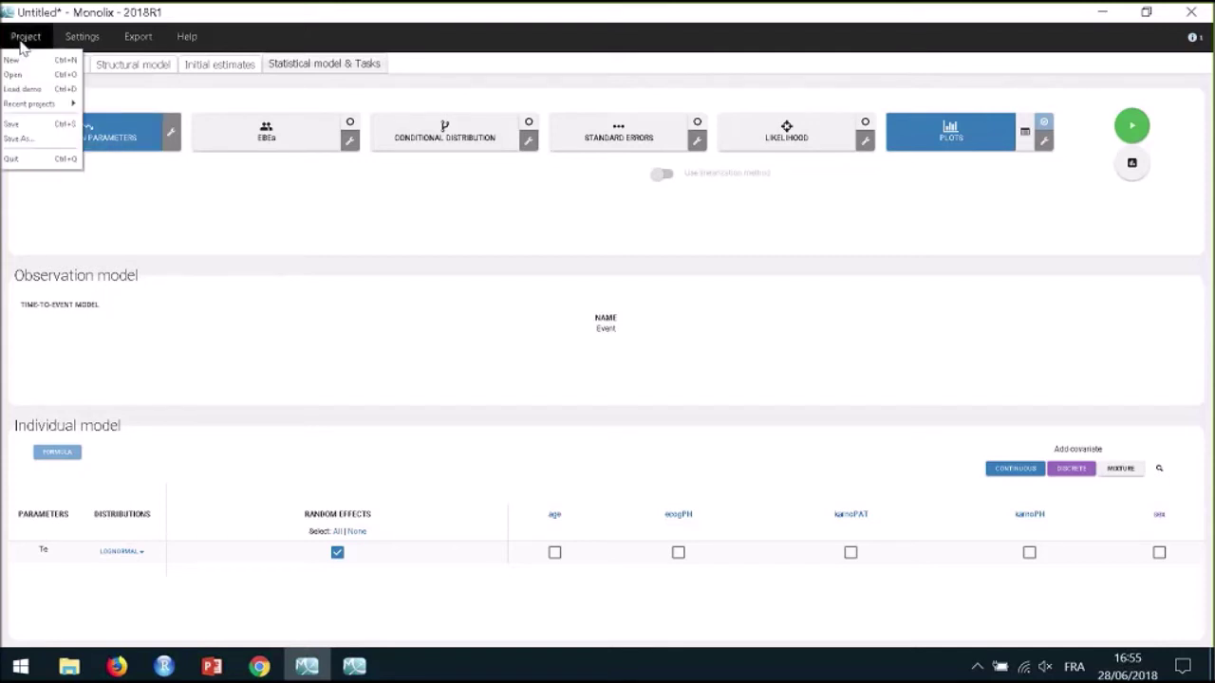
left_click(51, 138)
left_click(90, 165)
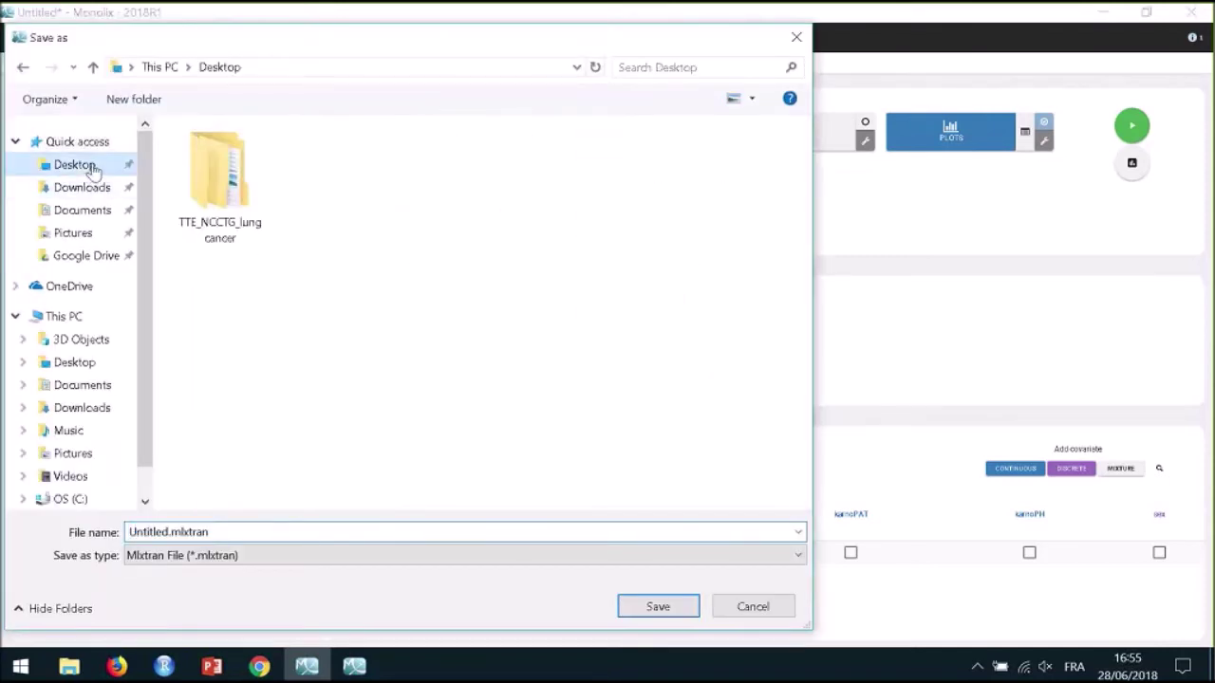
left_click(168, 532)
left_click(168, 532)
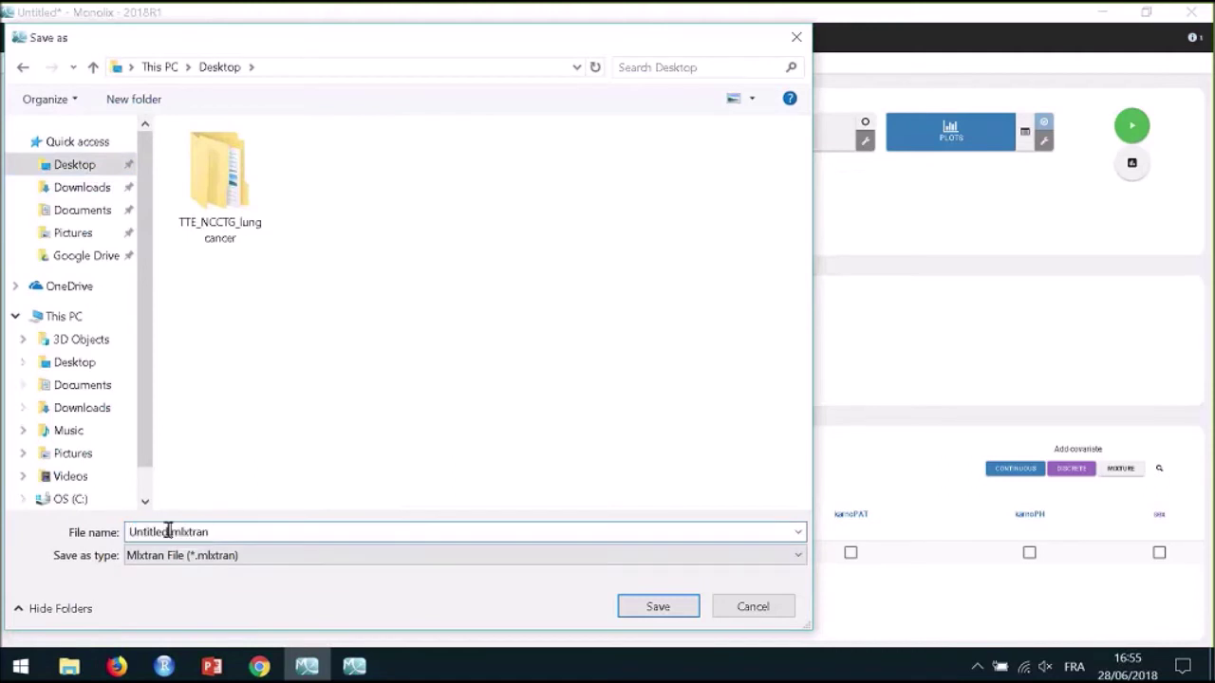
double_click(168, 532)
type("TTE_exp")
key("Return")
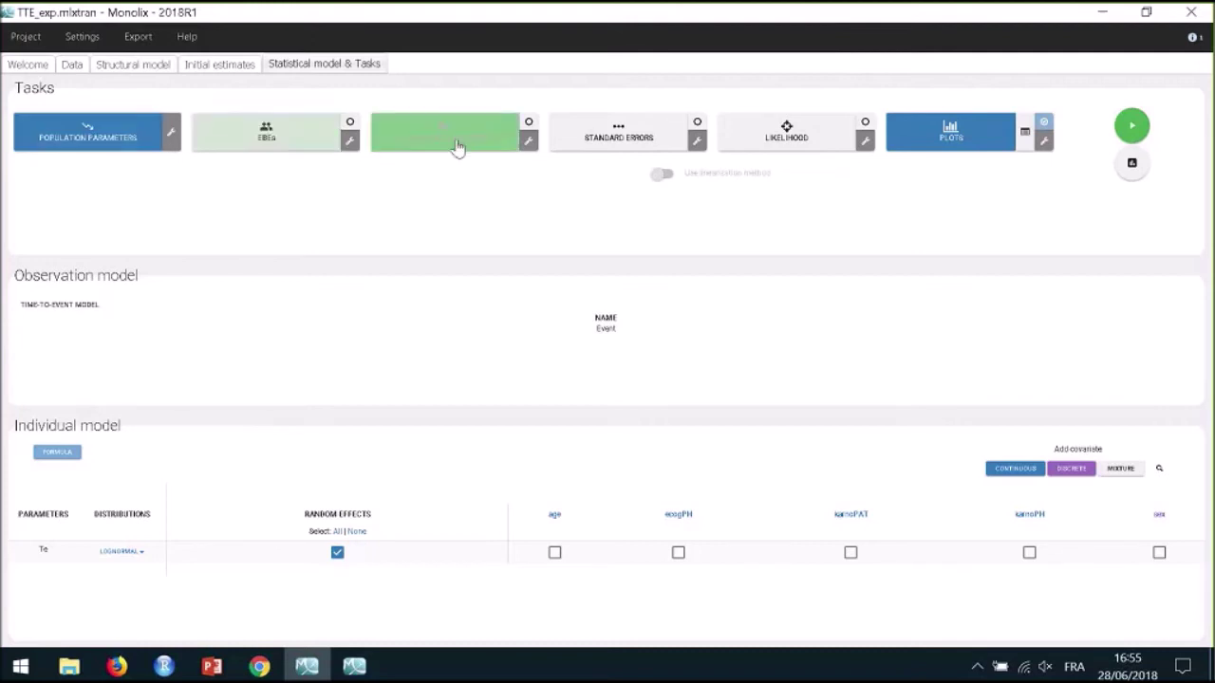
Step: Include the EBEs, Conditional distribution, Standard errors and Likelihood tasks in the scenario, and run the Population parameters estimation
left_click(647, 138)
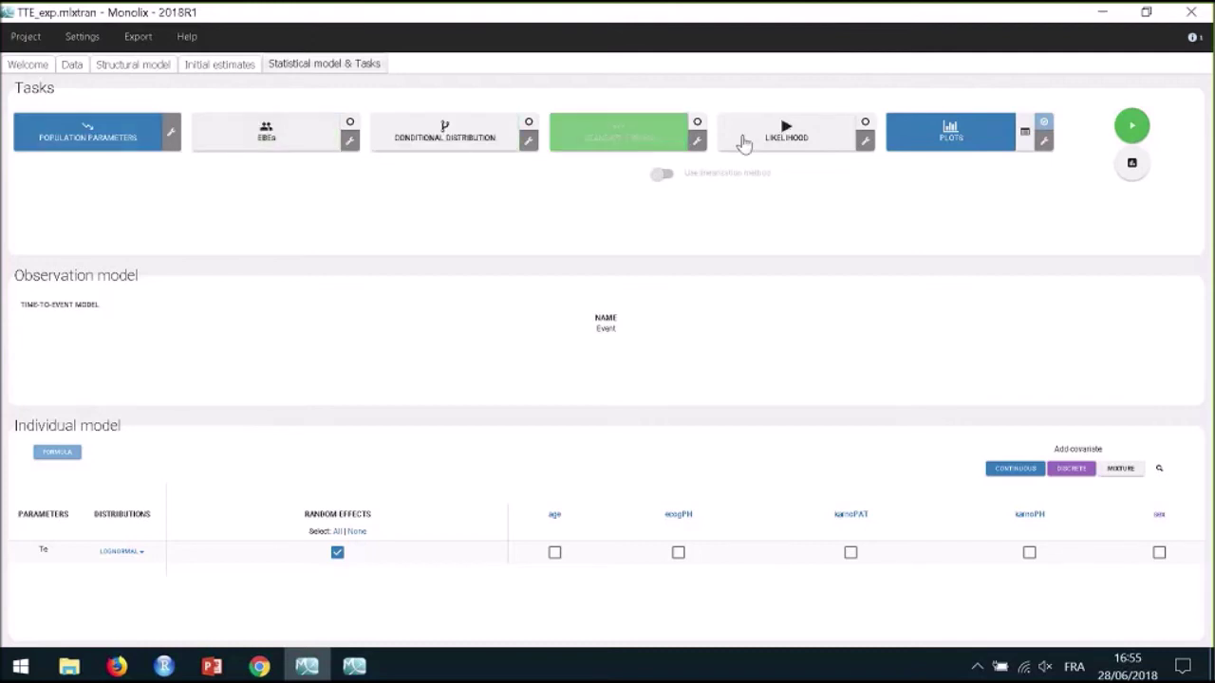
left_click(866, 123)
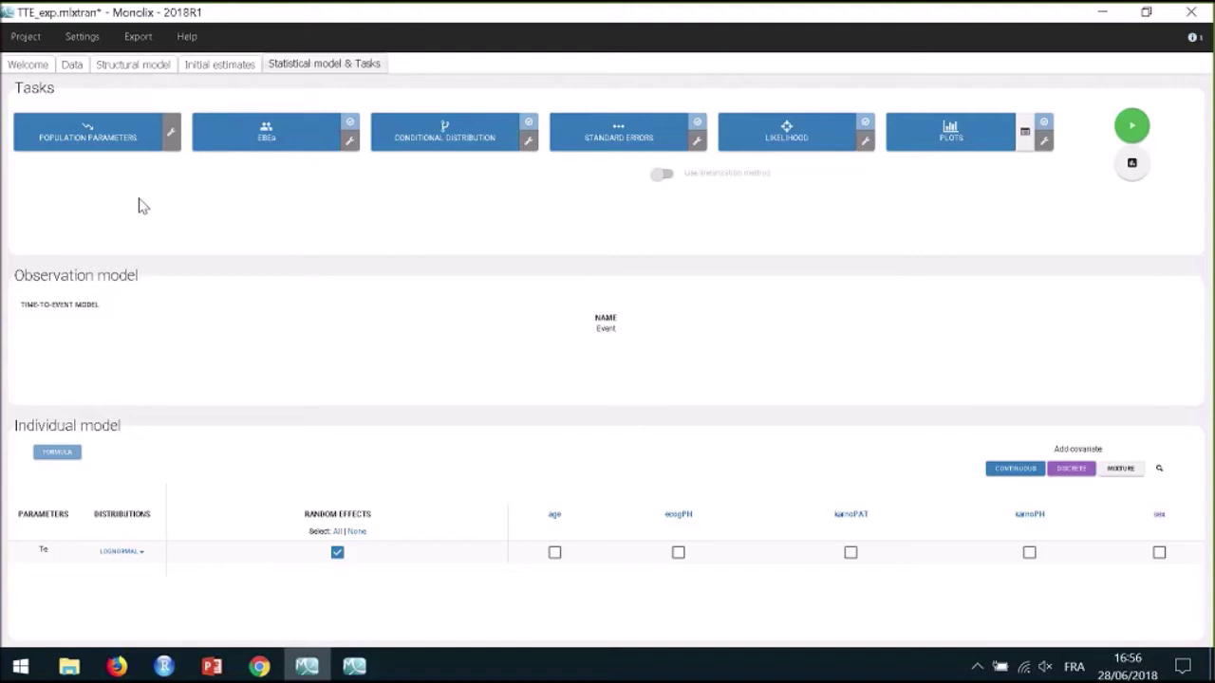
left_click(115, 148)
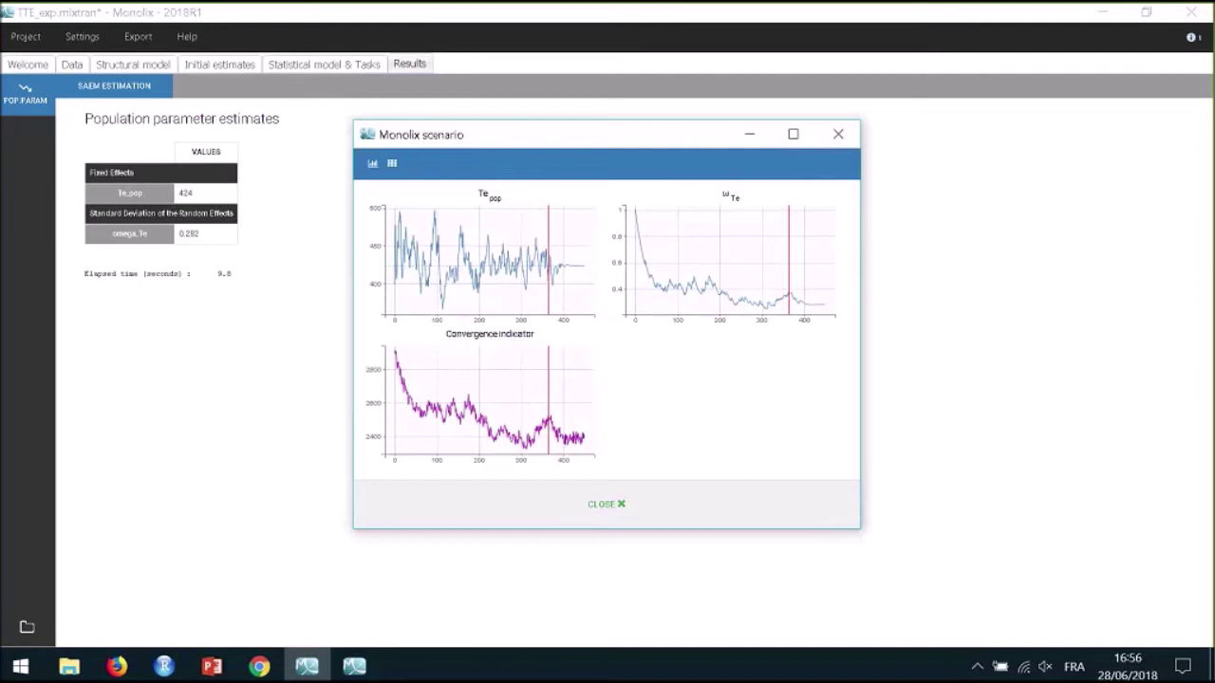
left_click(605, 506)
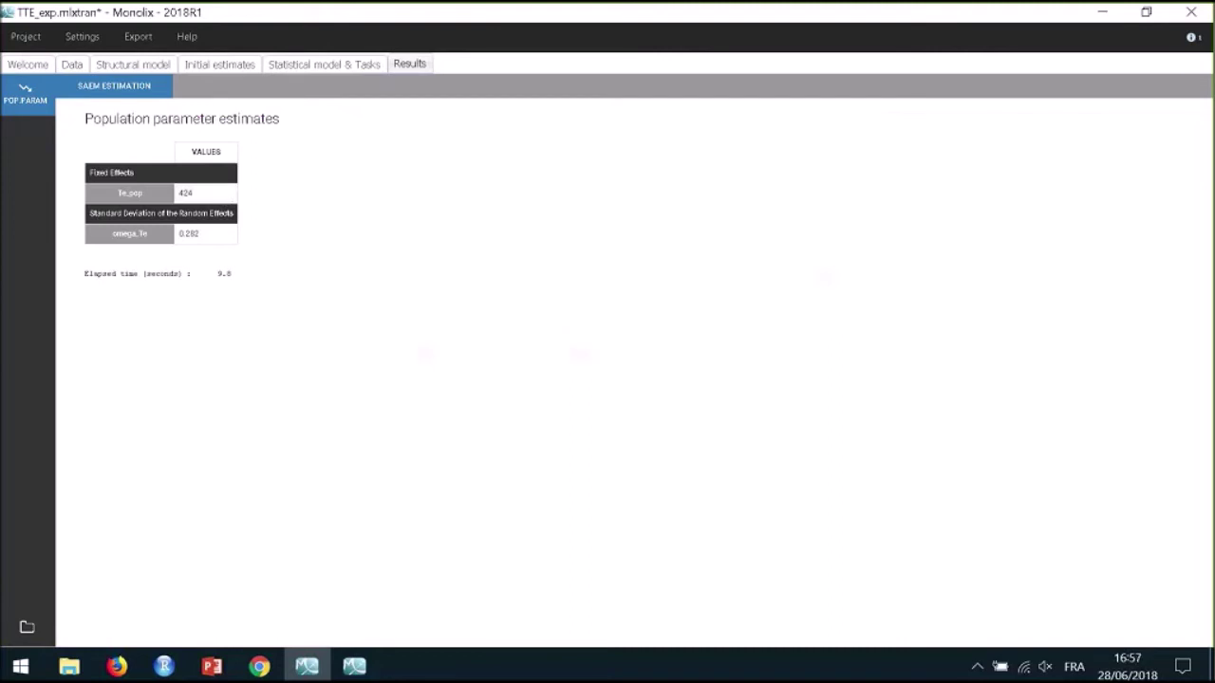
Step: Run the Conditional distribution task to obtain the individual parameter estimates of Te
left_click(324, 64)
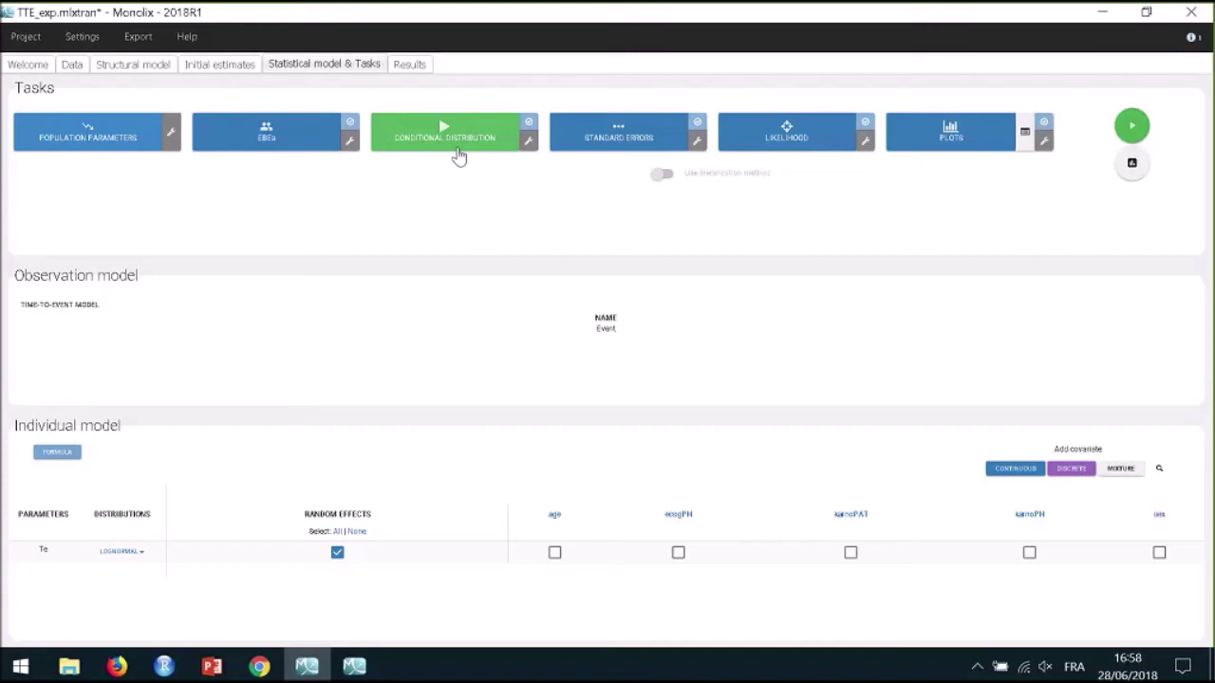
left_click(459, 156)
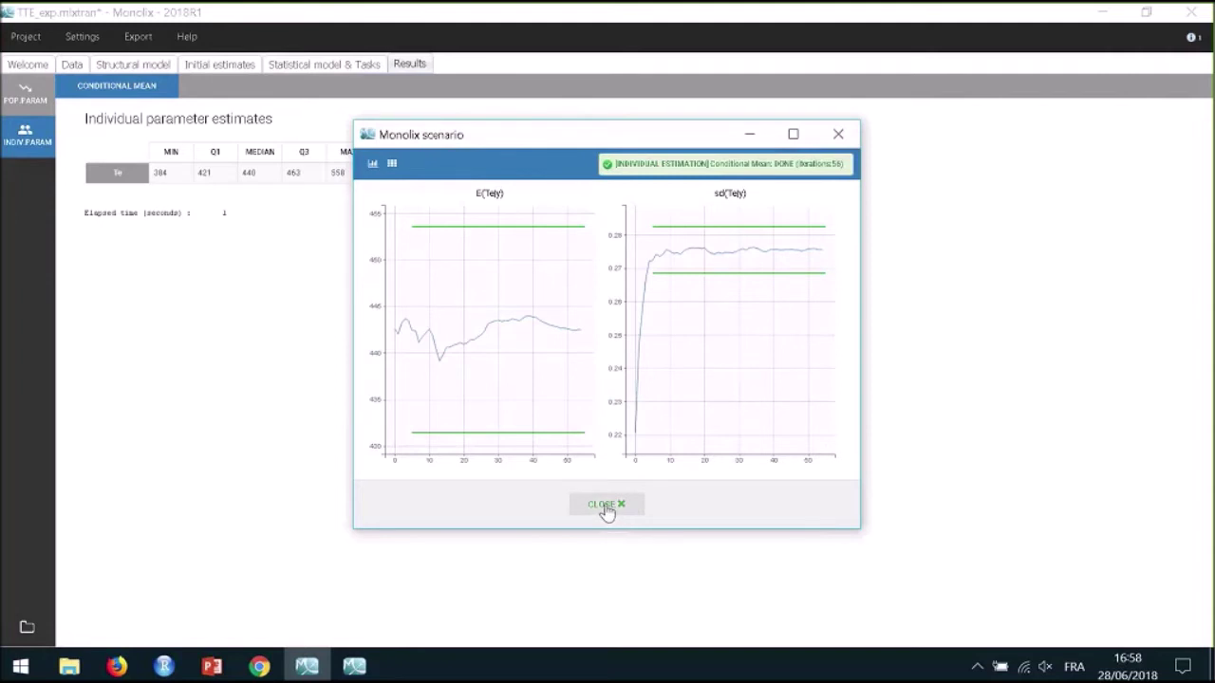
left_click(606, 509)
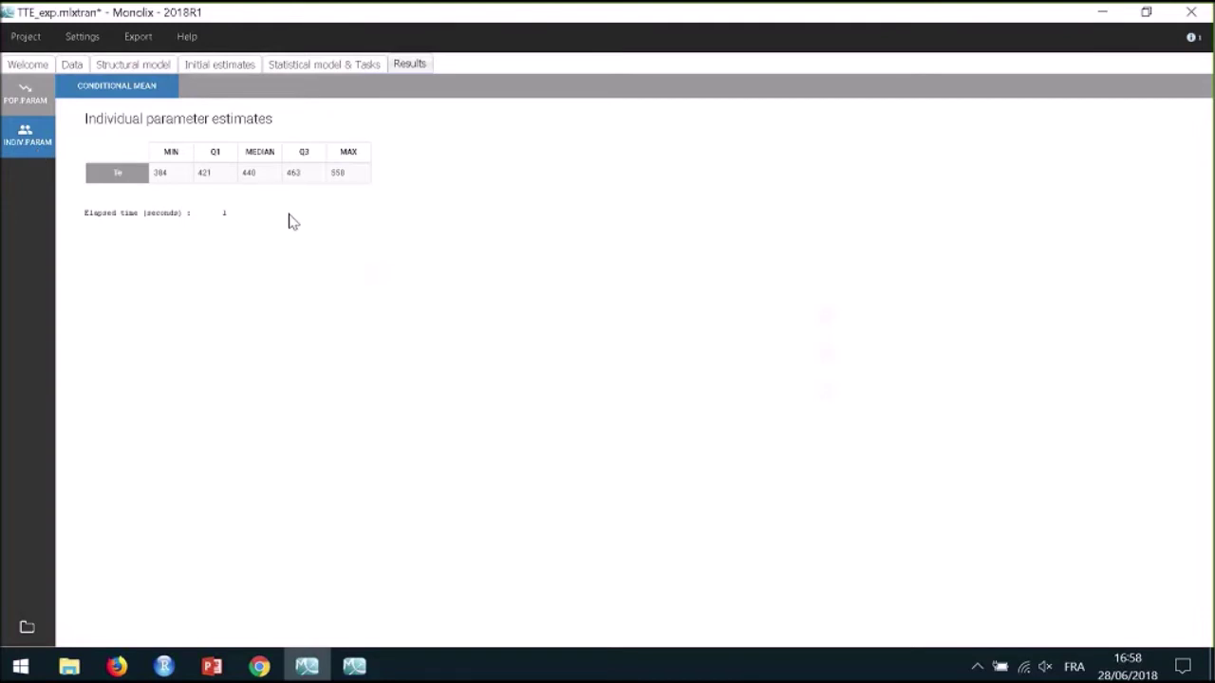
Step: Run the Standard errors task, check the population parameter estimates, and compute the Likelihood
left_click(324, 64)
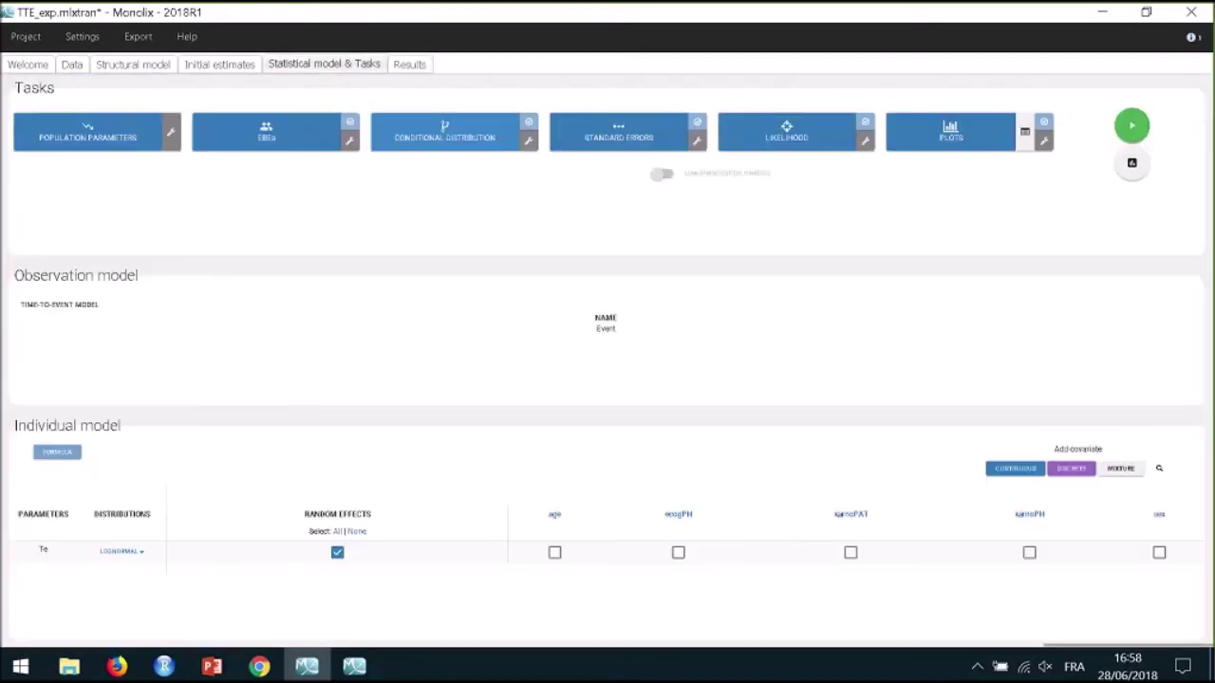
left_click(623, 140)
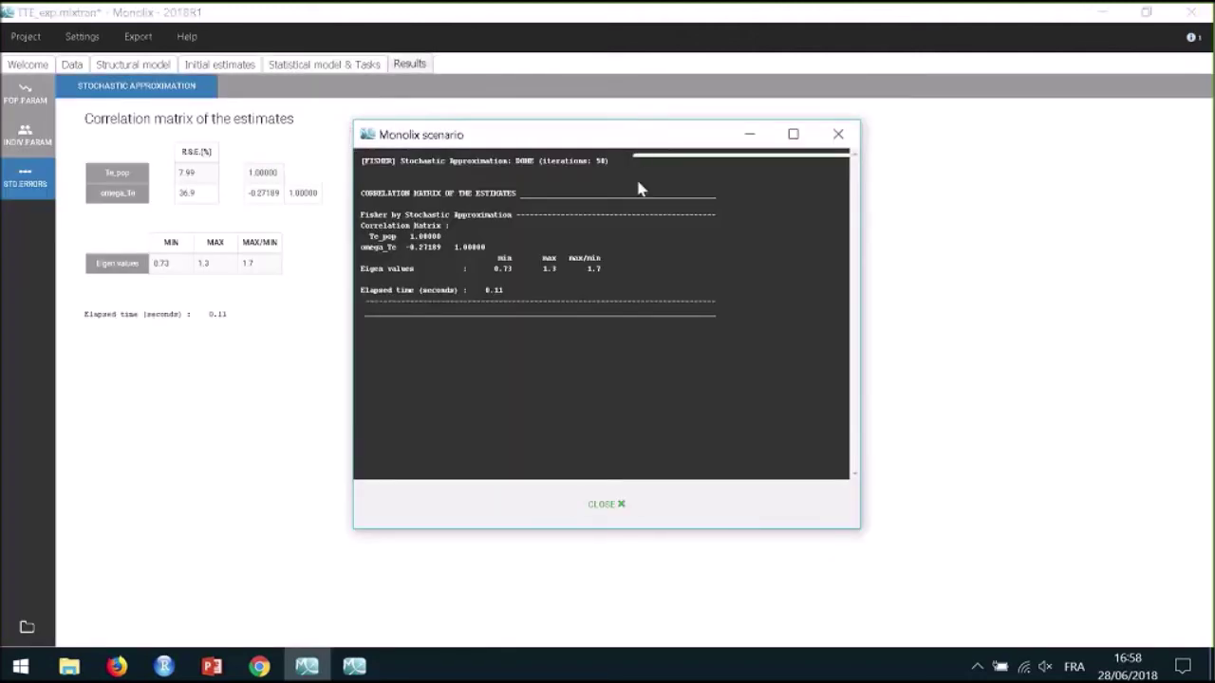
left_click(613, 511)
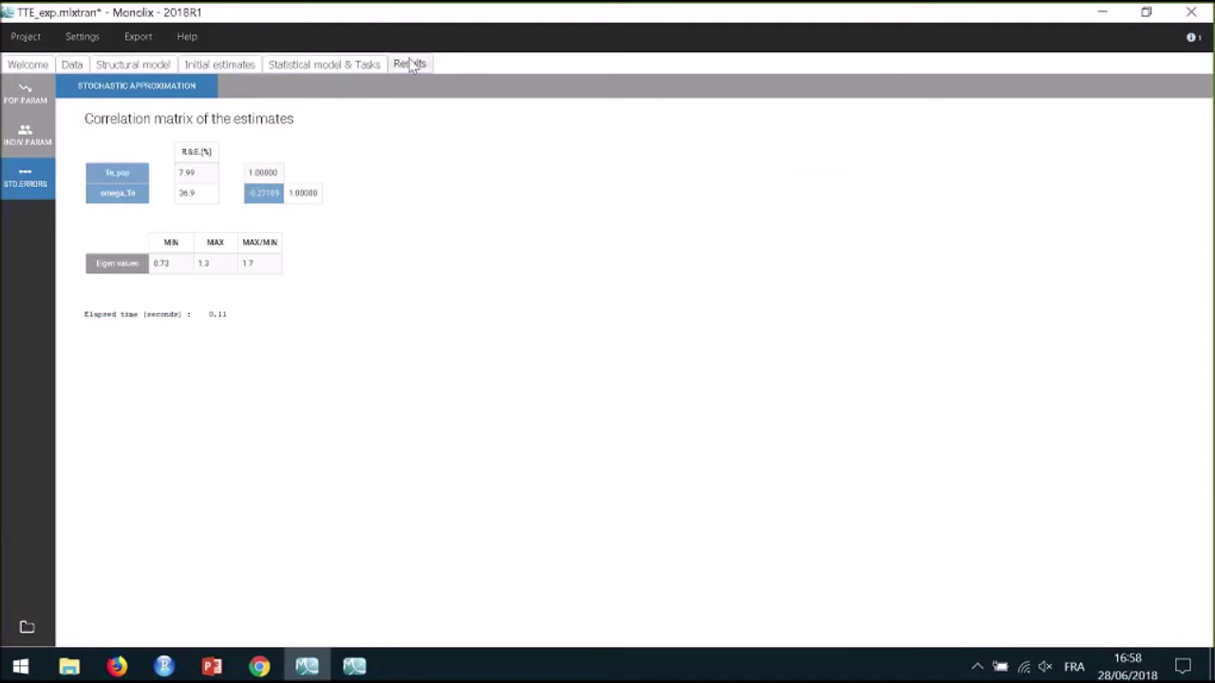
left_click(34, 104)
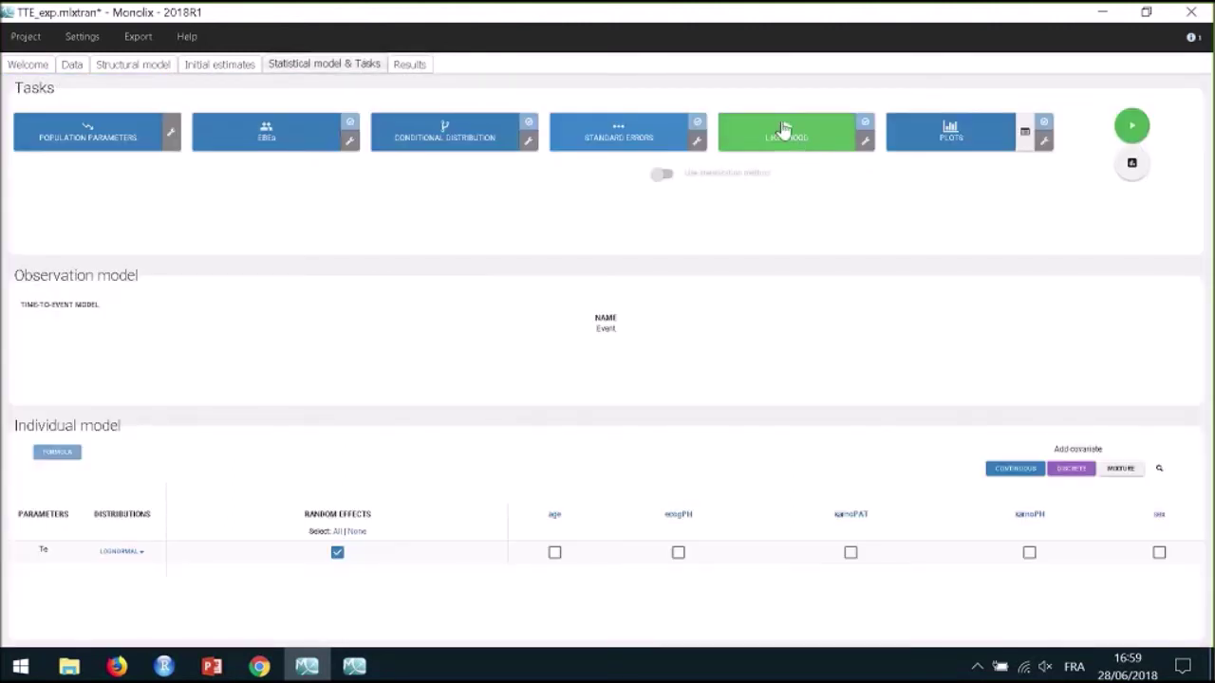
left_click(792, 144)
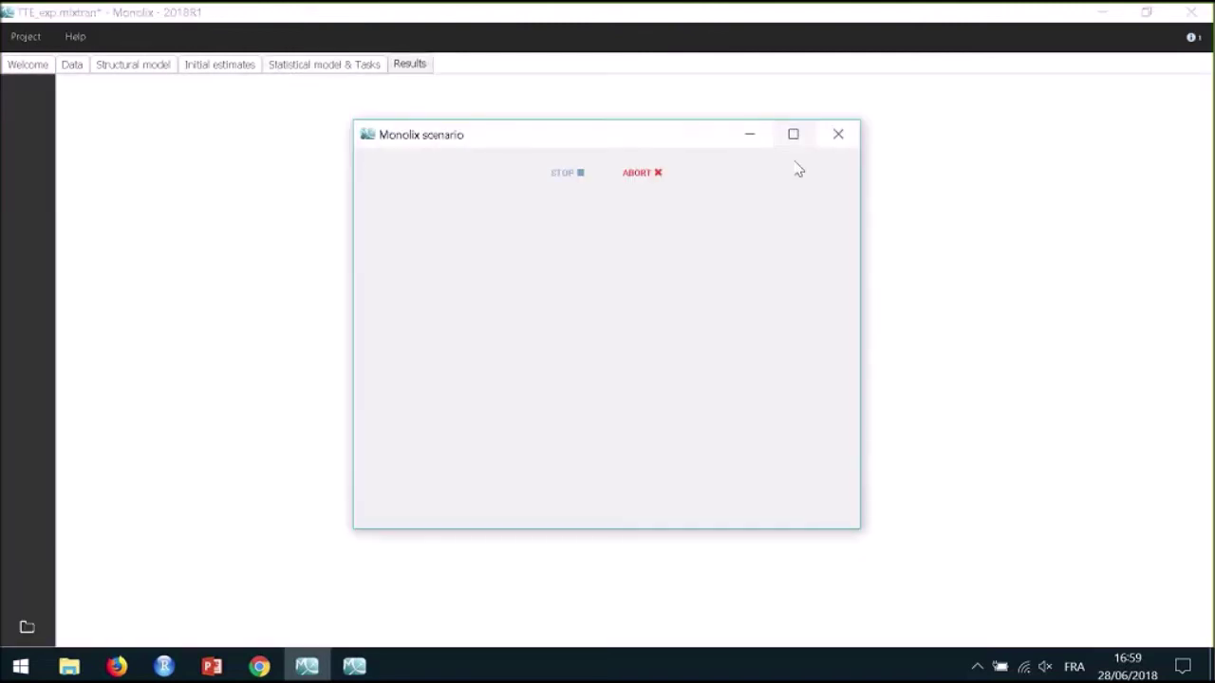
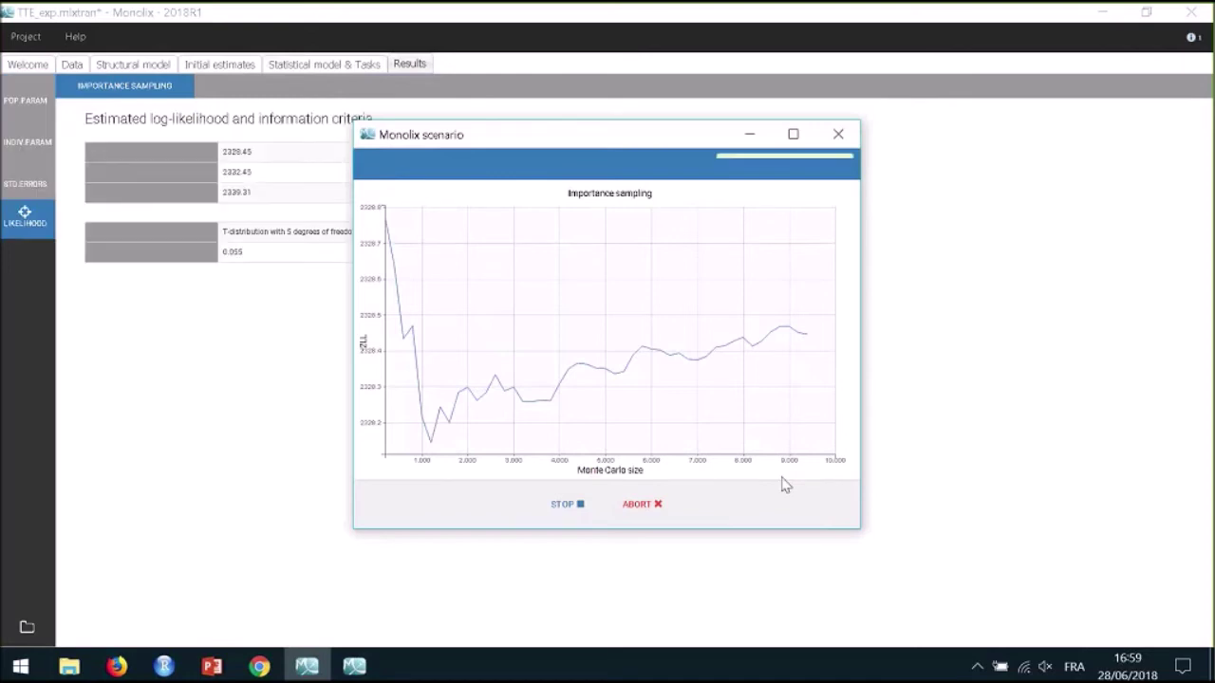
left_click(595, 504)
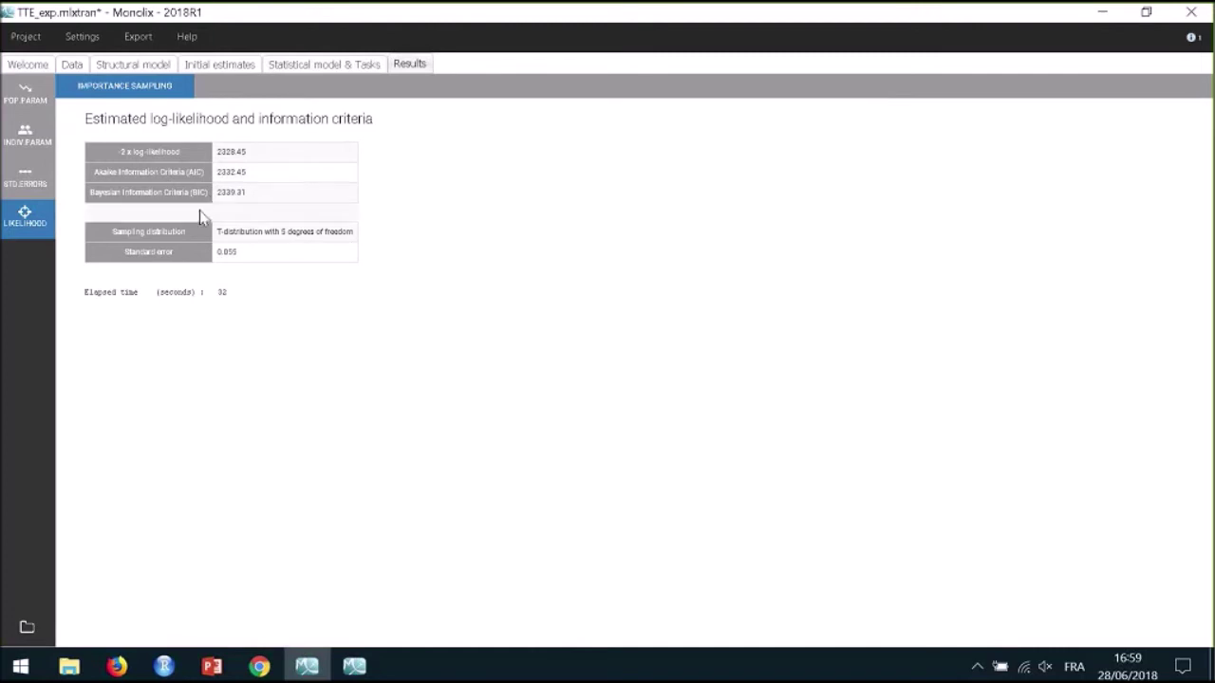
Step: Select all available plots, including the visual predictive check, and generate them with the Plots task
left_click(345, 66)
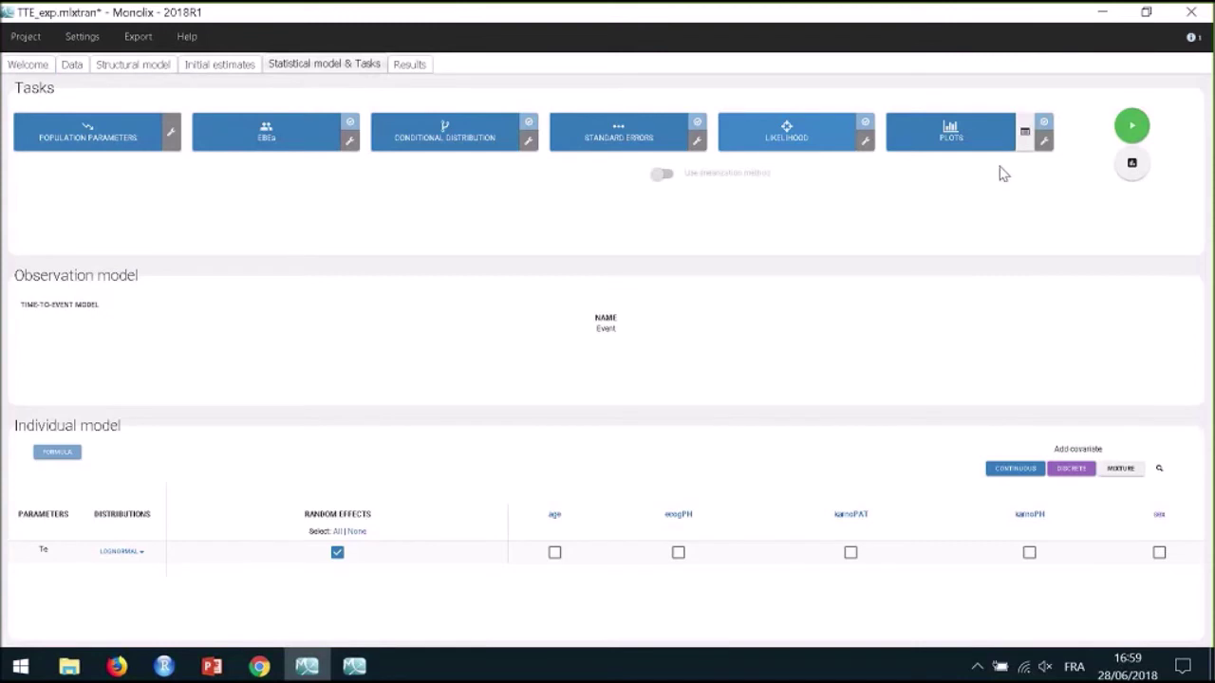
left_click(976, 155)
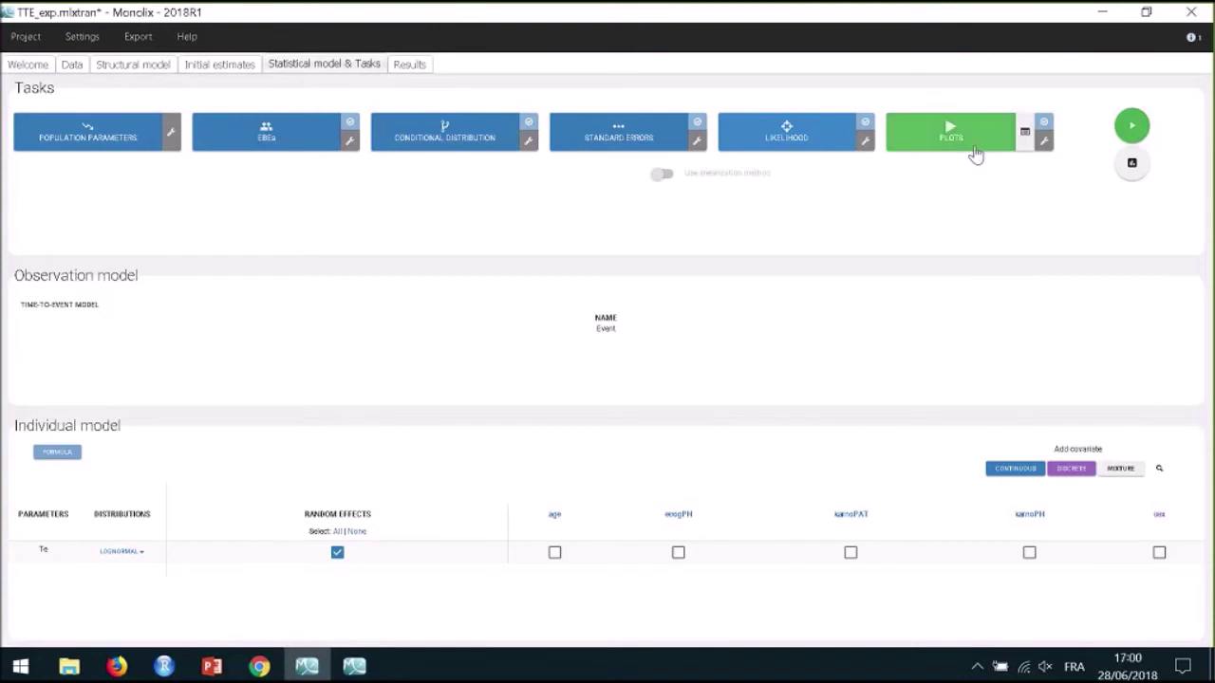
left_click(1025, 148)
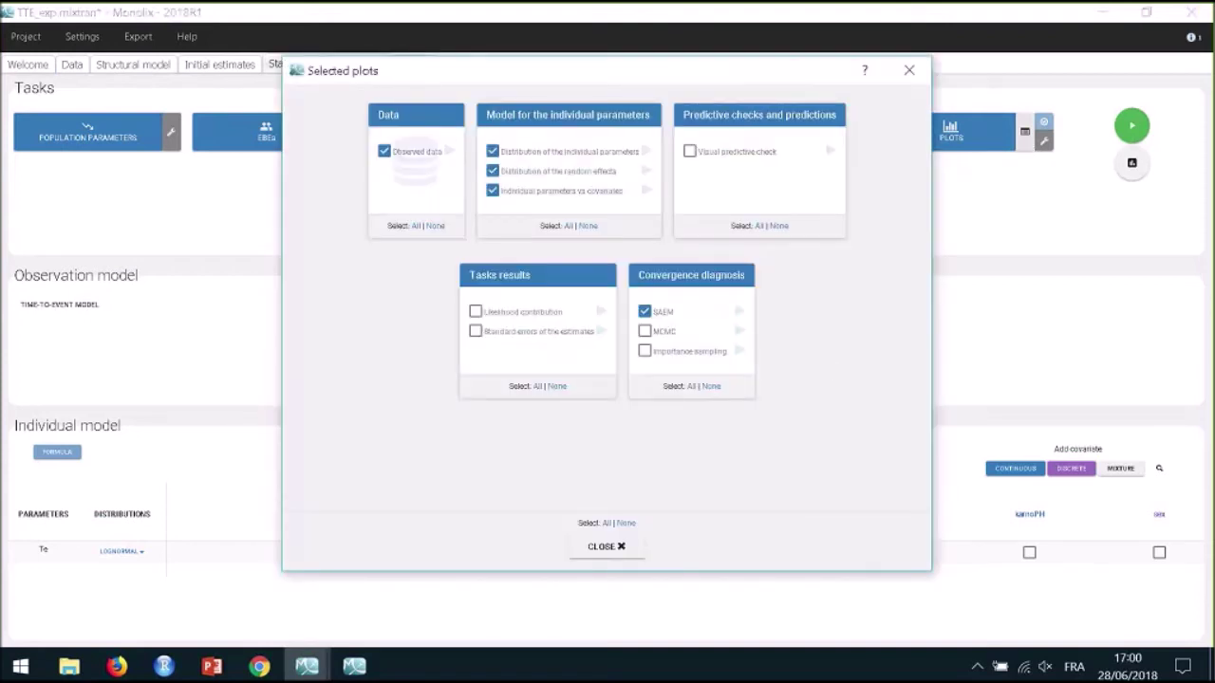
left_click(606, 523)
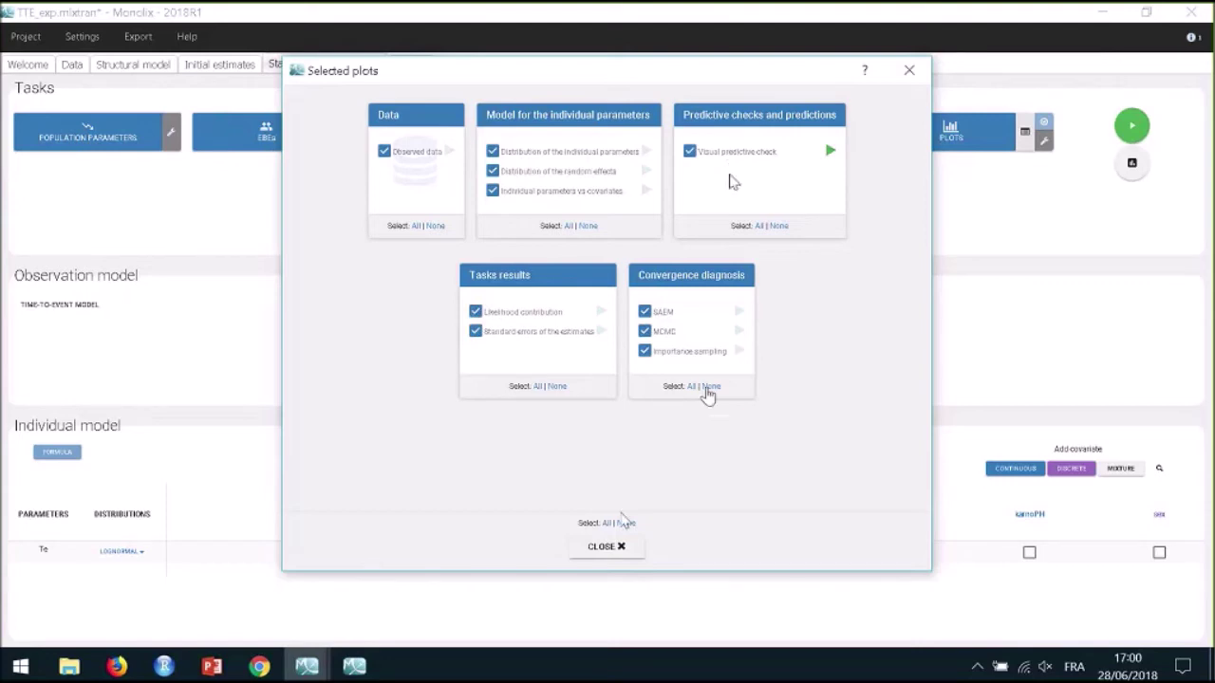
left_click(602, 554)
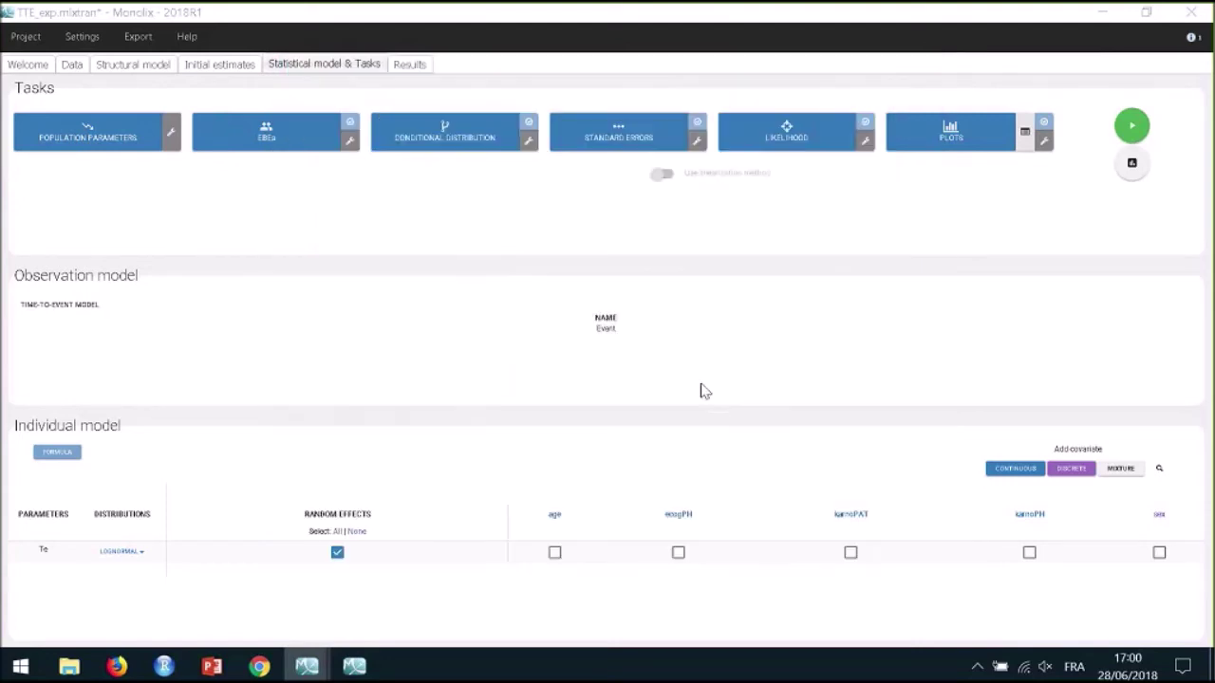
left_click(935, 141)
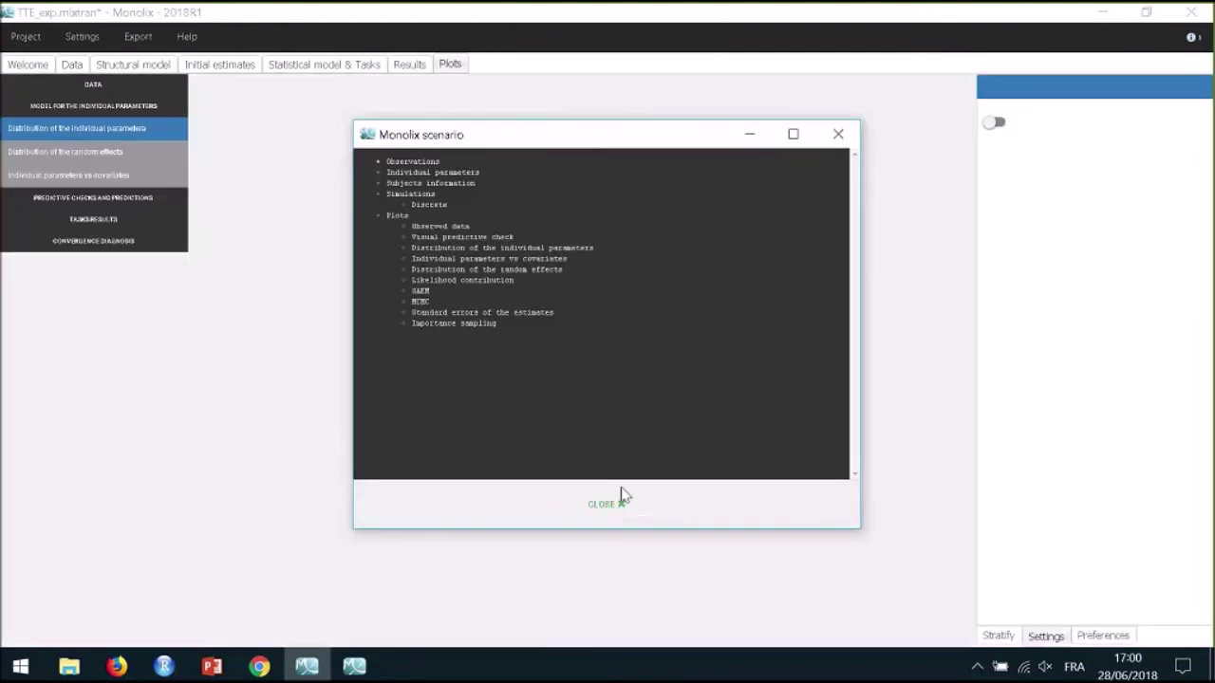
left_click(598, 509)
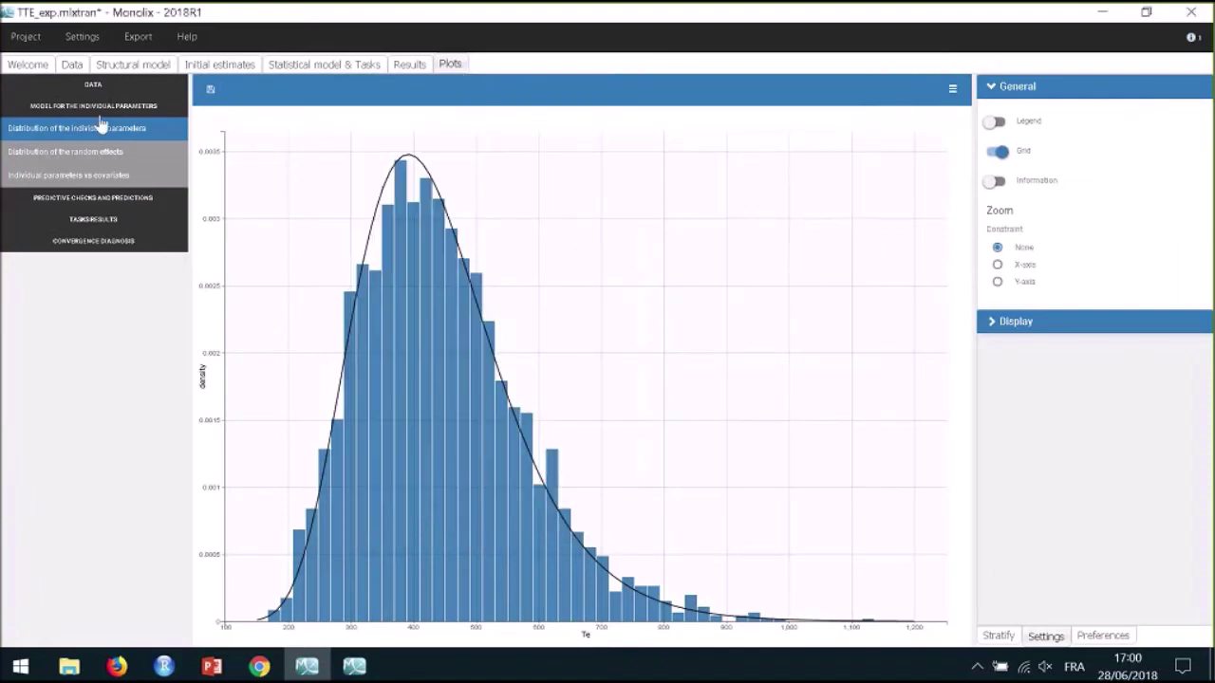
Step: Show a legend and the shrinkage information on the individual parameter distribution plot, and compare the conditional mean with the conditional distribution
left_click(106, 197)
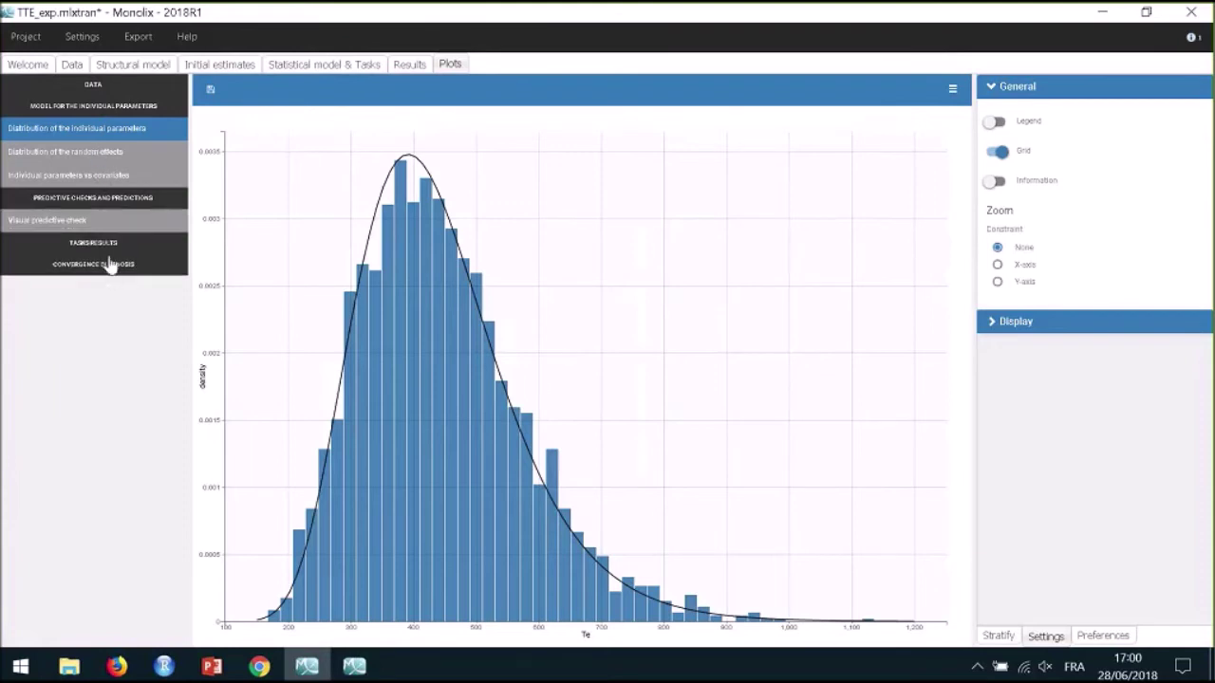
left_click(111, 245)
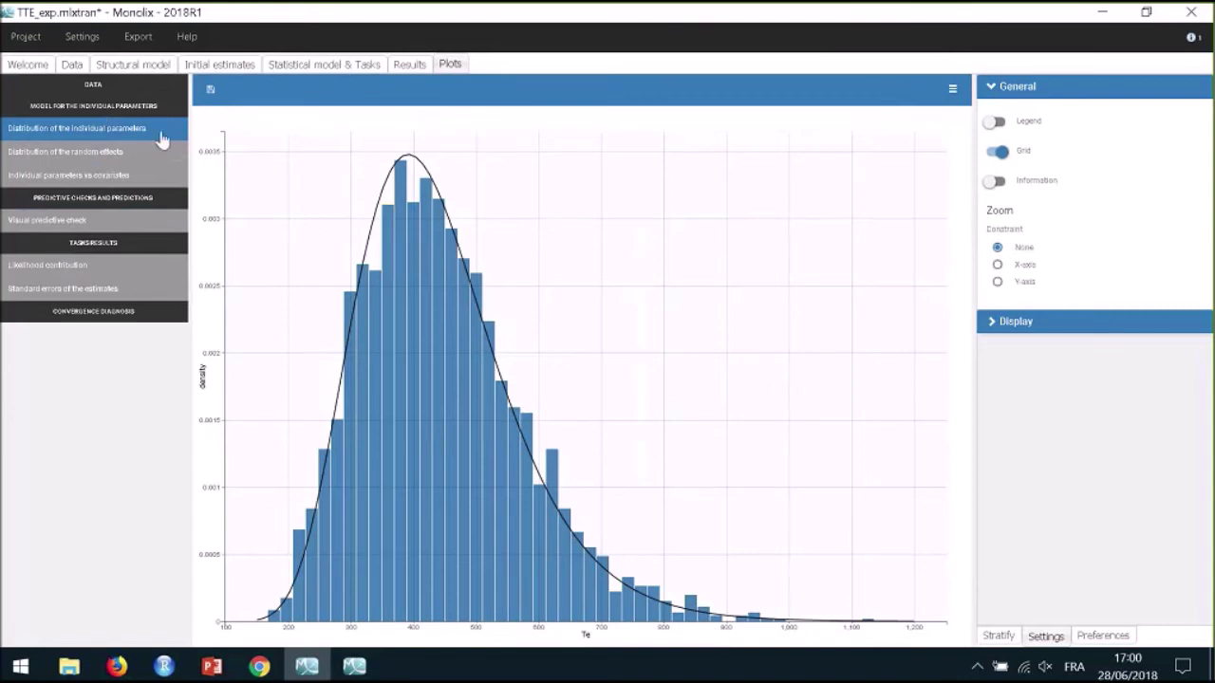
left_click(996, 122)
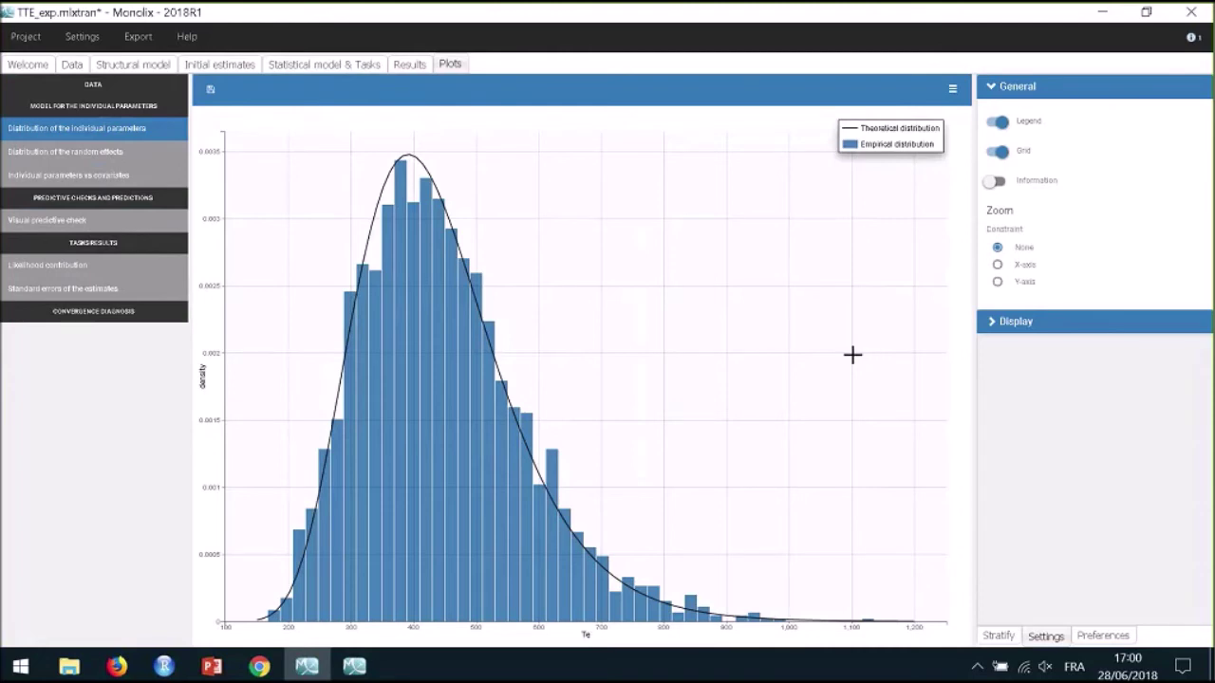
left_click(1016, 323)
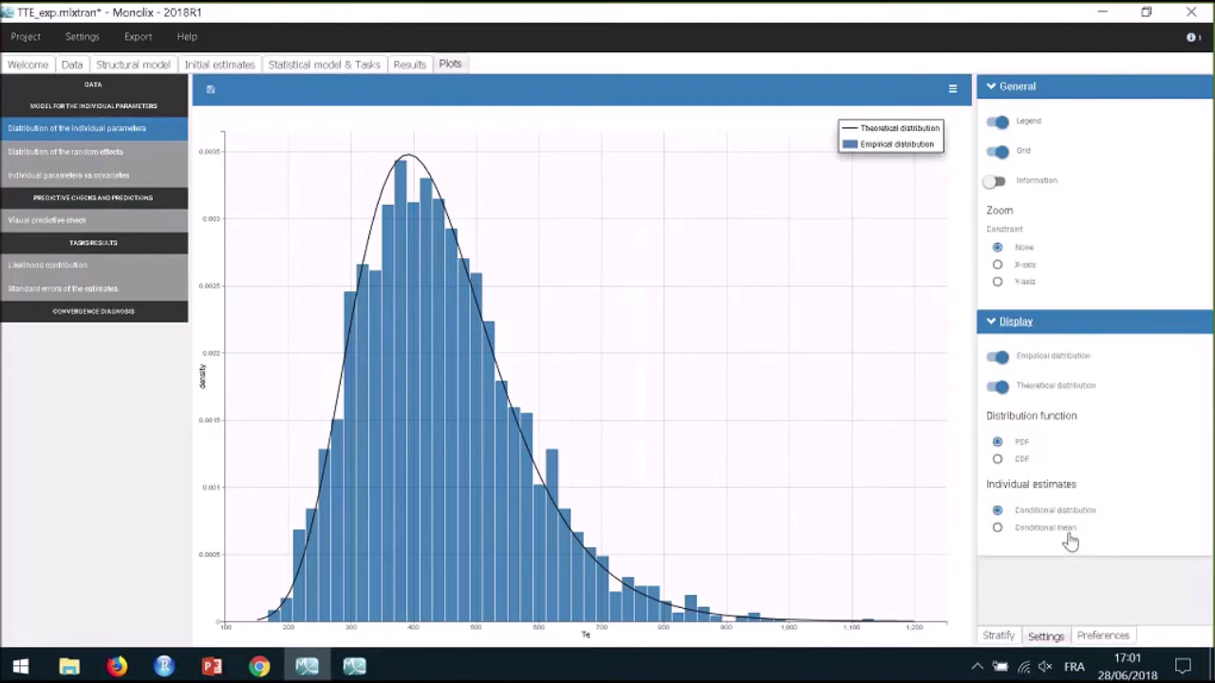
left_click_drag(892, 142, 788, 140)
left_click(994, 180)
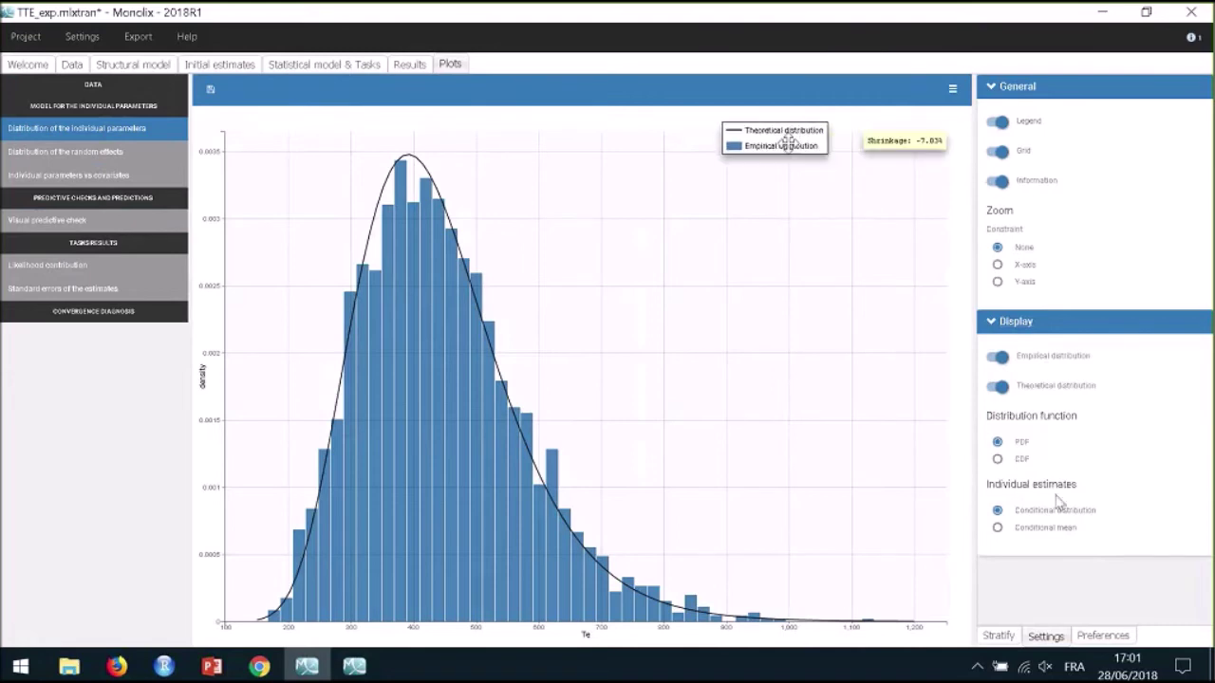
left_click(1045, 528)
left_click(1051, 514)
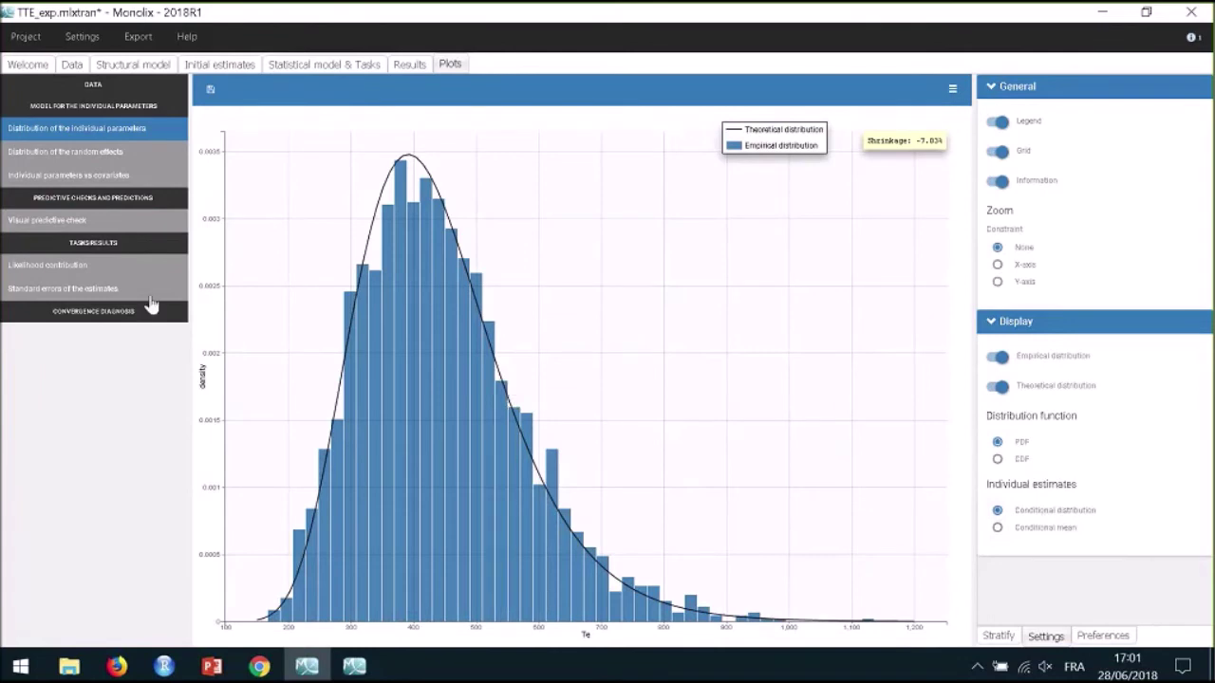
Step: View the visual predictive check, show its legend and place it inside the upper right part of the plot
left_click(77, 221)
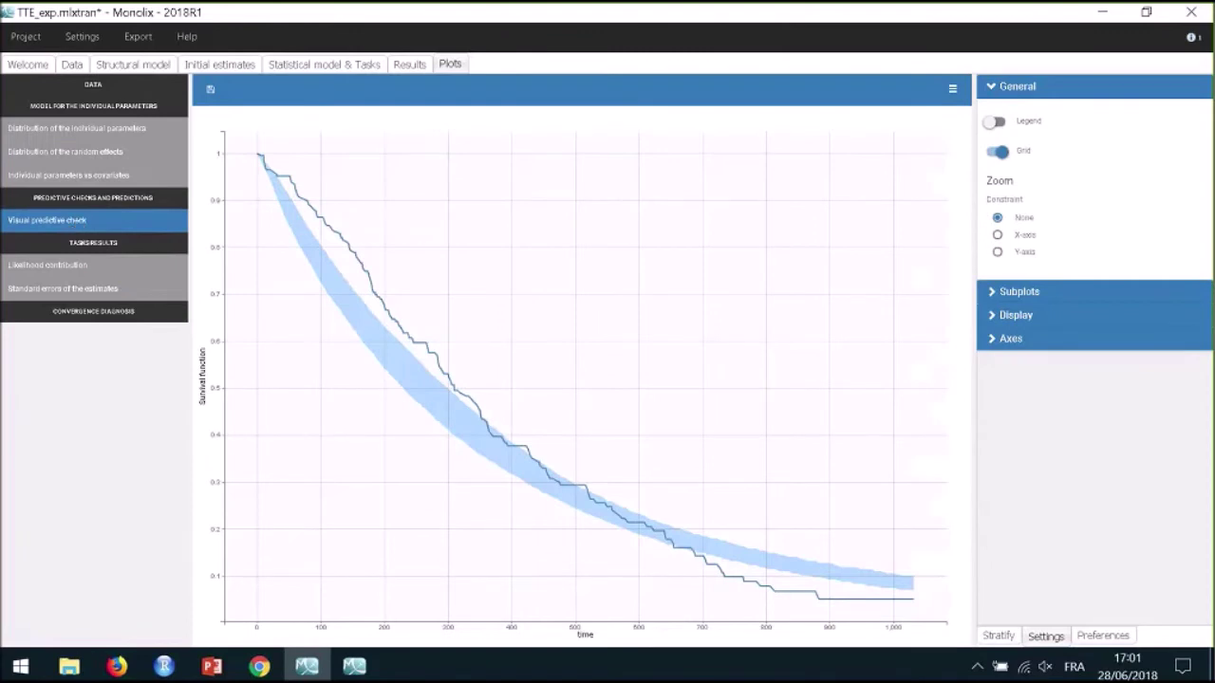
left_click(1041, 129)
left_click_drag(951, 143, 899, 156)
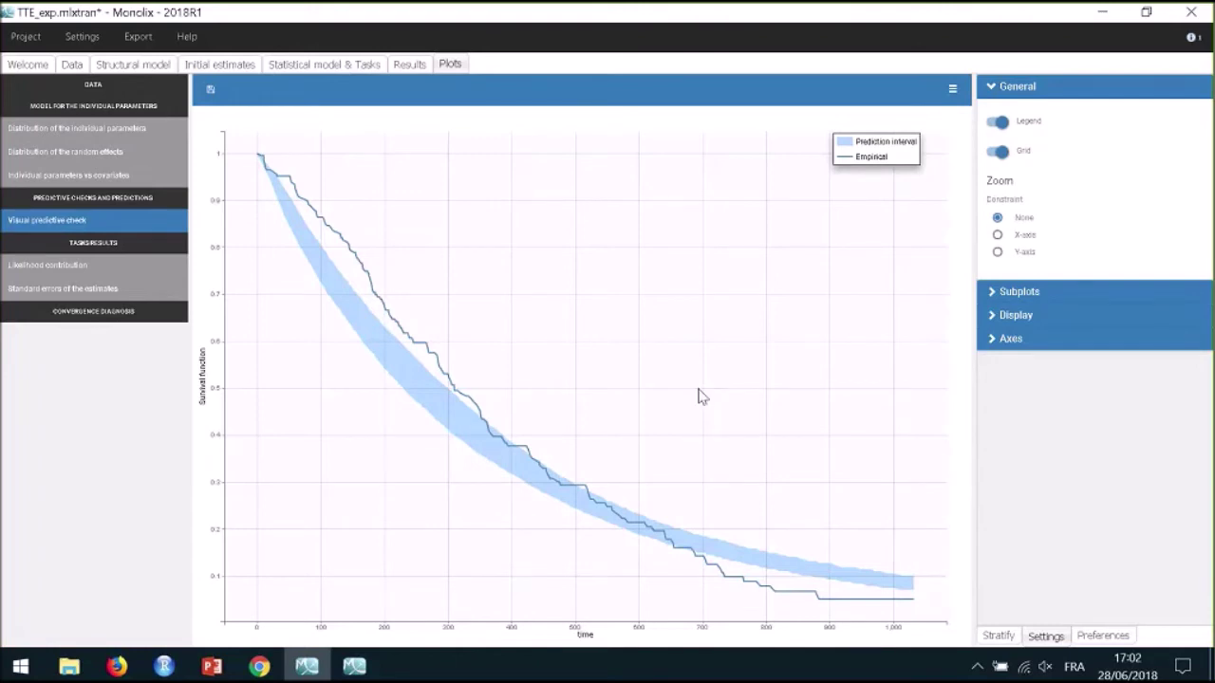
Step: Review the structural model, and switch to PowerPoint to present slide 19, 'Lung cancer: model', comparing the candidate models
left_click(165, 65)
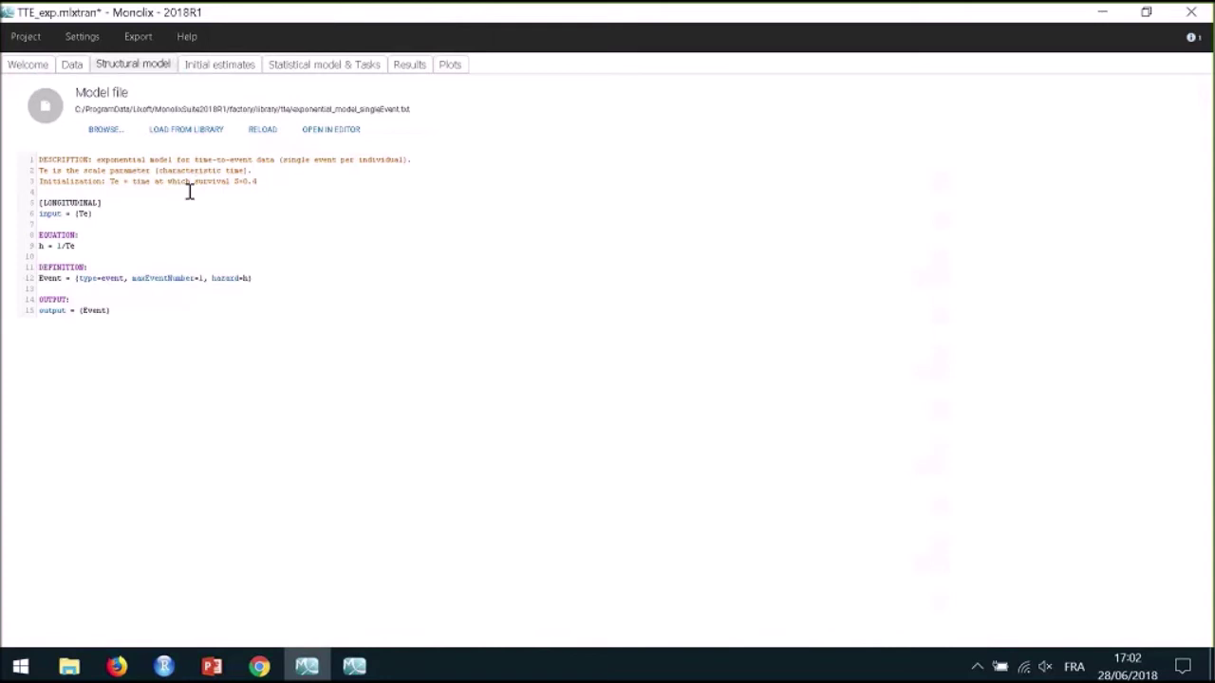
left_click(207, 668)
scroll(131, 569, "down", 2)
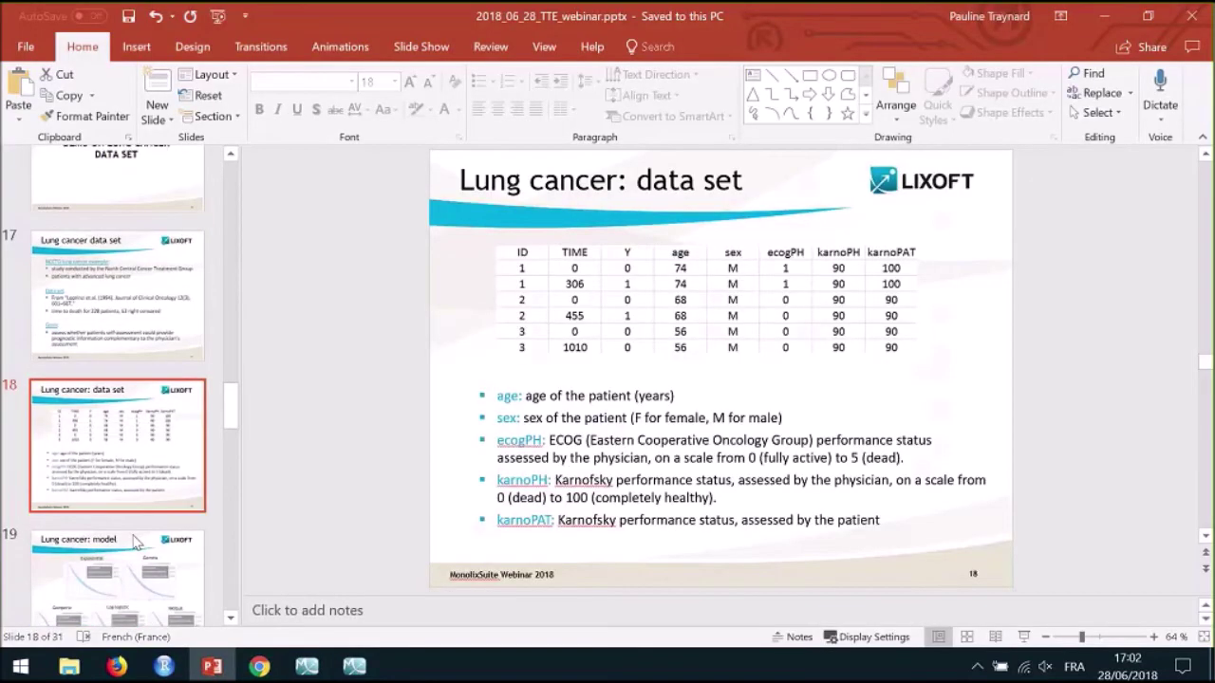
left_click(131, 569)
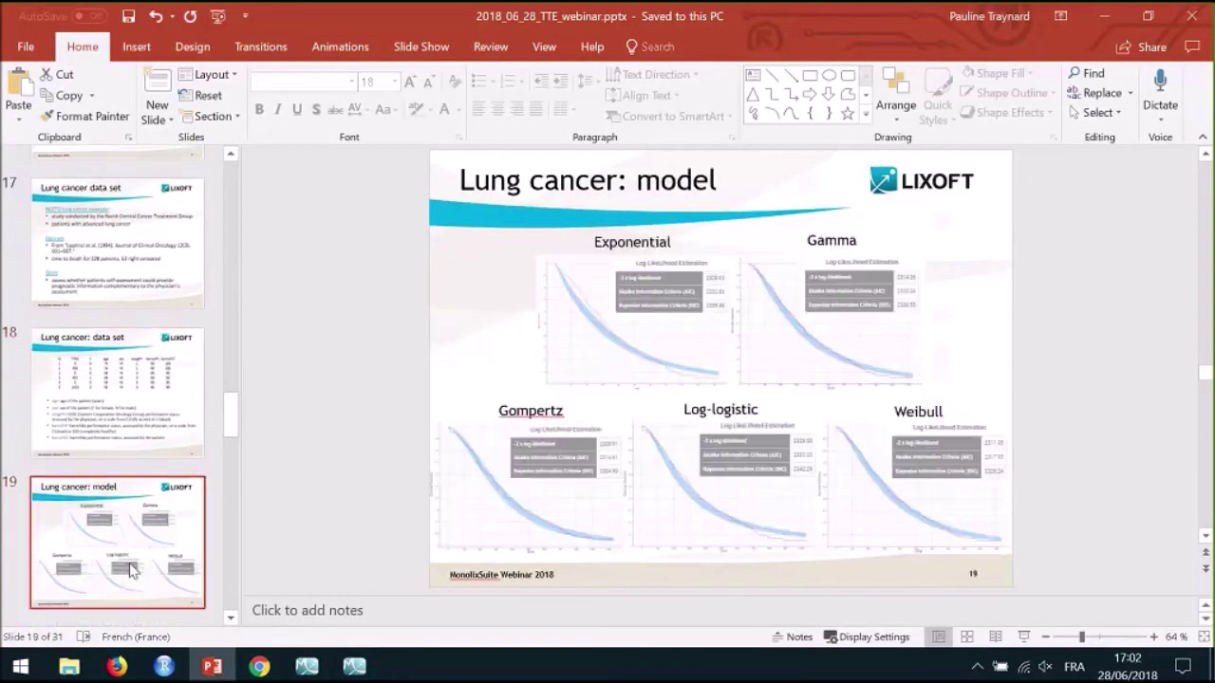
left_click(1021, 638)
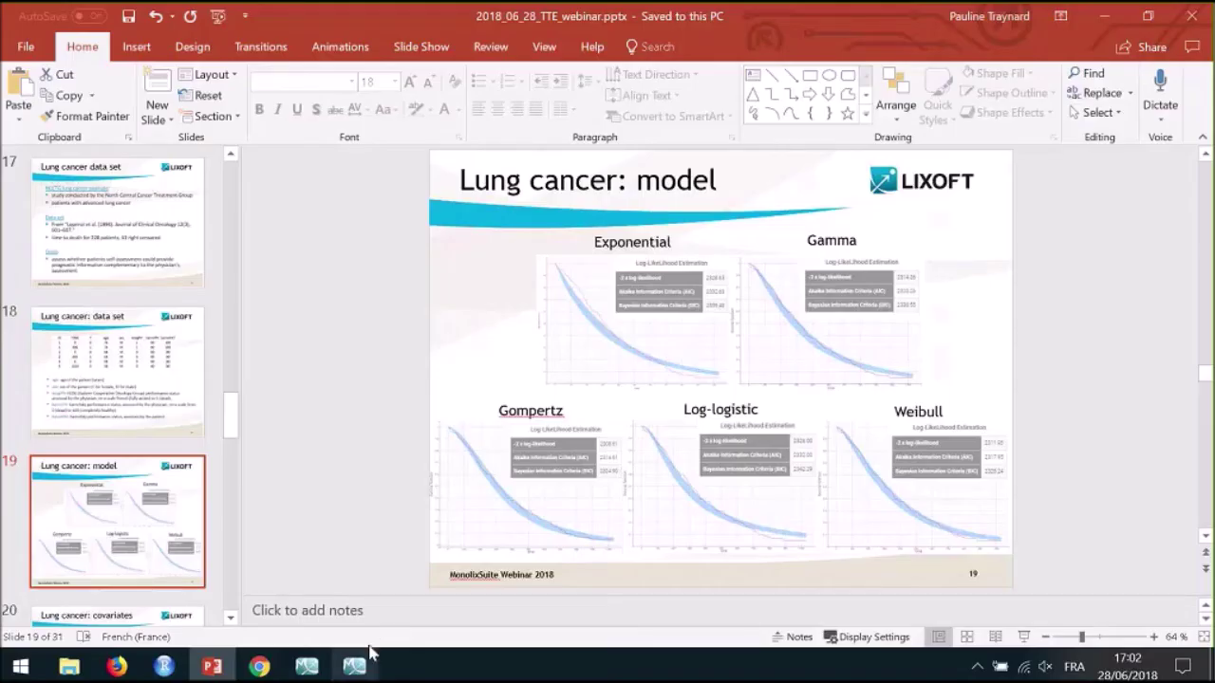
Step: Switch to Monolix and open the project 4_gompertz.mlxtran from the monolix_final folder of TTE_NCCTG_lungcancer
left_click(306, 666)
left_click(26, 36)
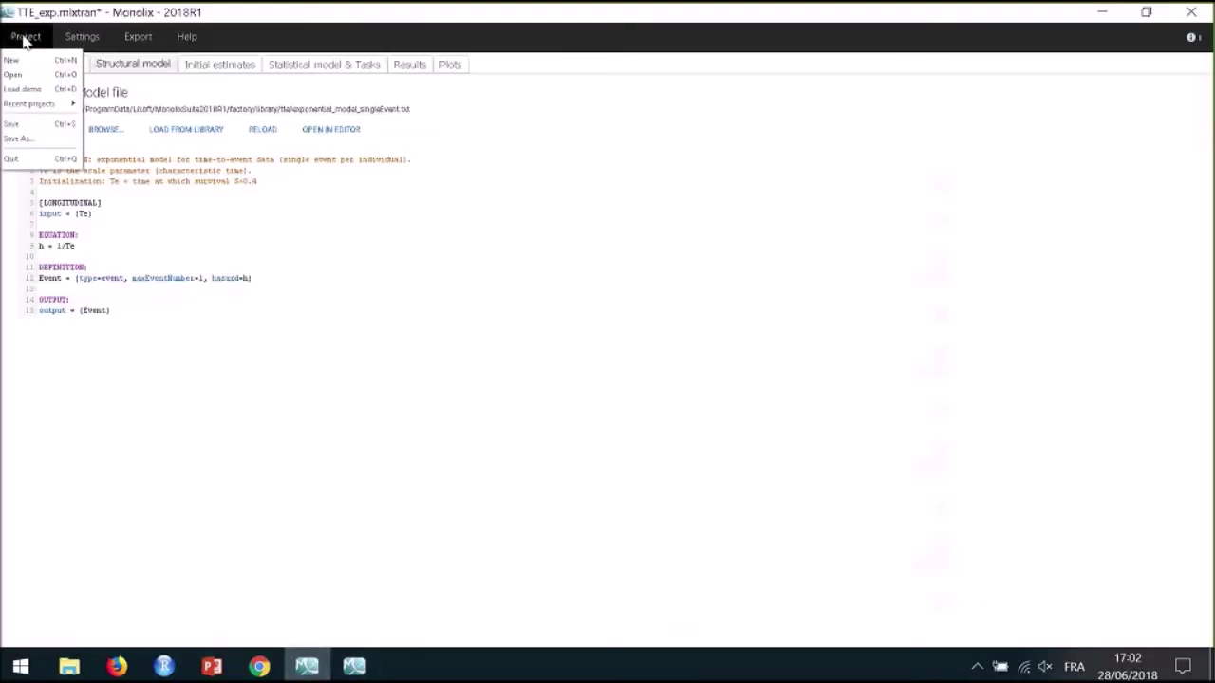
left_click(53, 76)
left_click(646, 365)
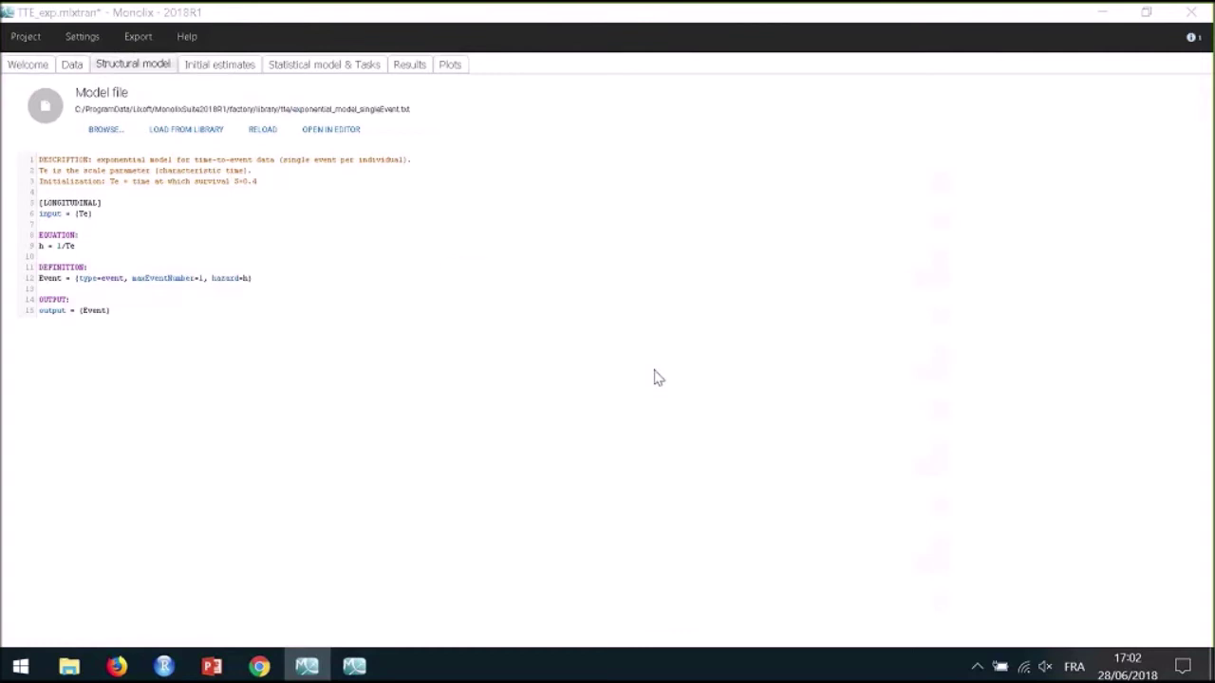
double_click(324, 204)
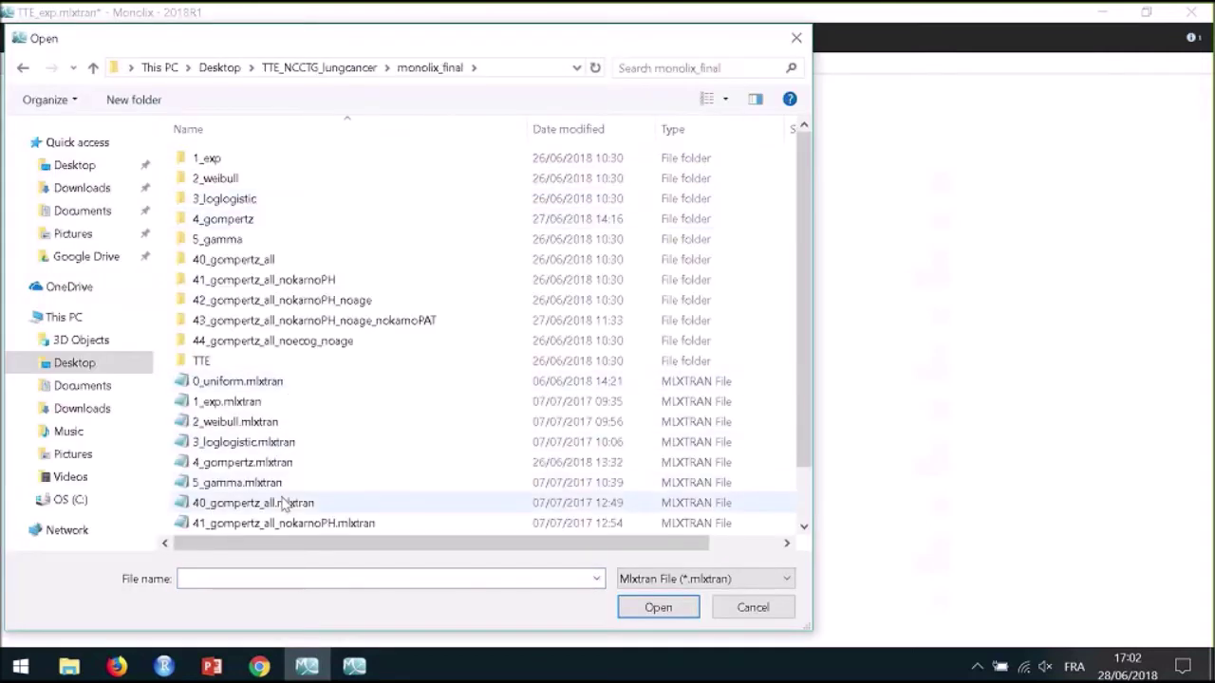
left_click(292, 467)
double_click(290, 464)
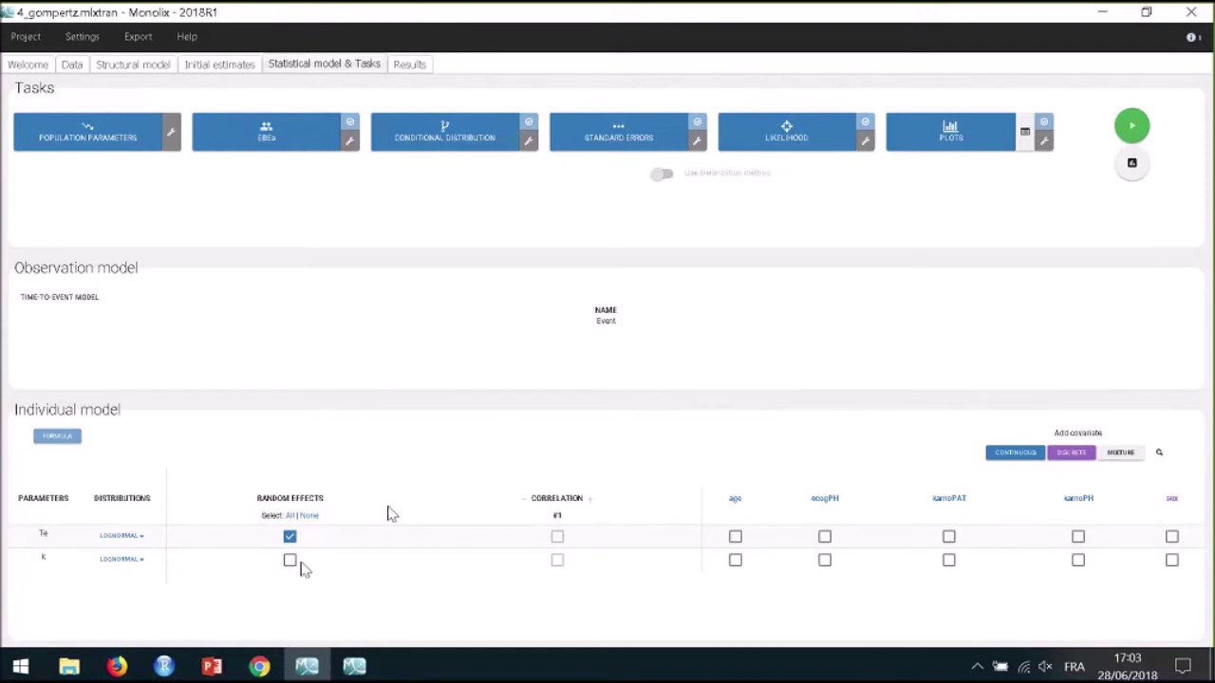
Step: Check the Gompertz model's population parameter estimates, generate its plots with the Plots task and view the visual predictive check
left_click(410, 64)
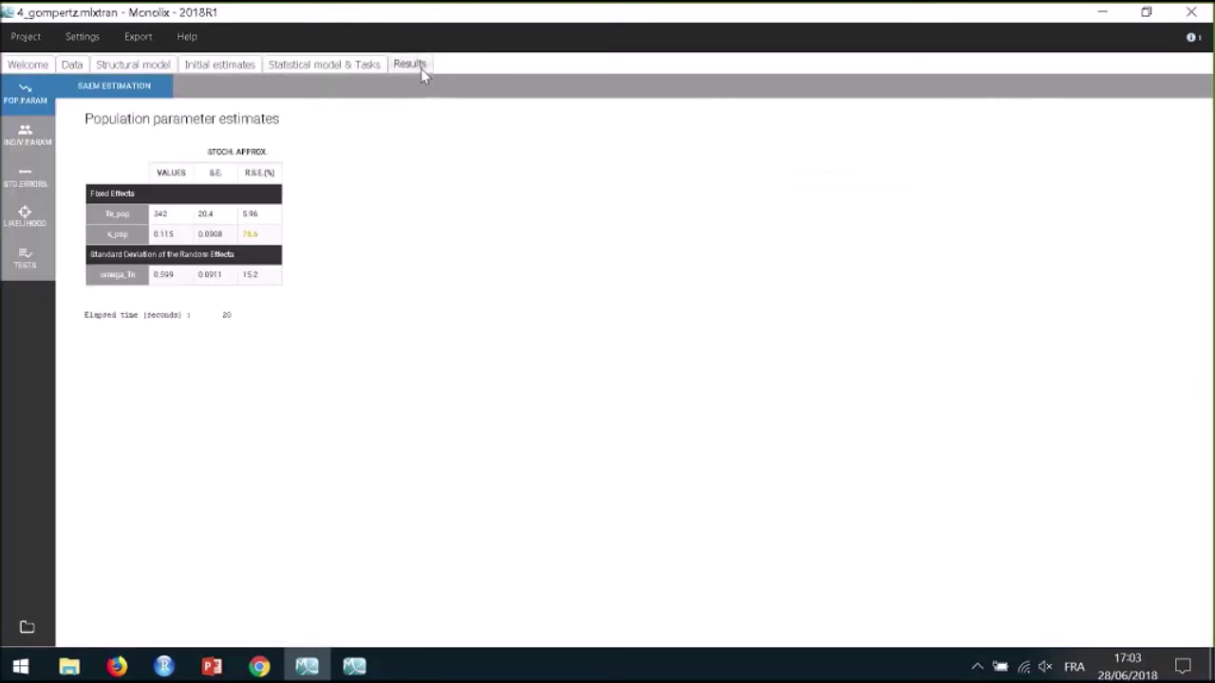
left_click(351, 65)
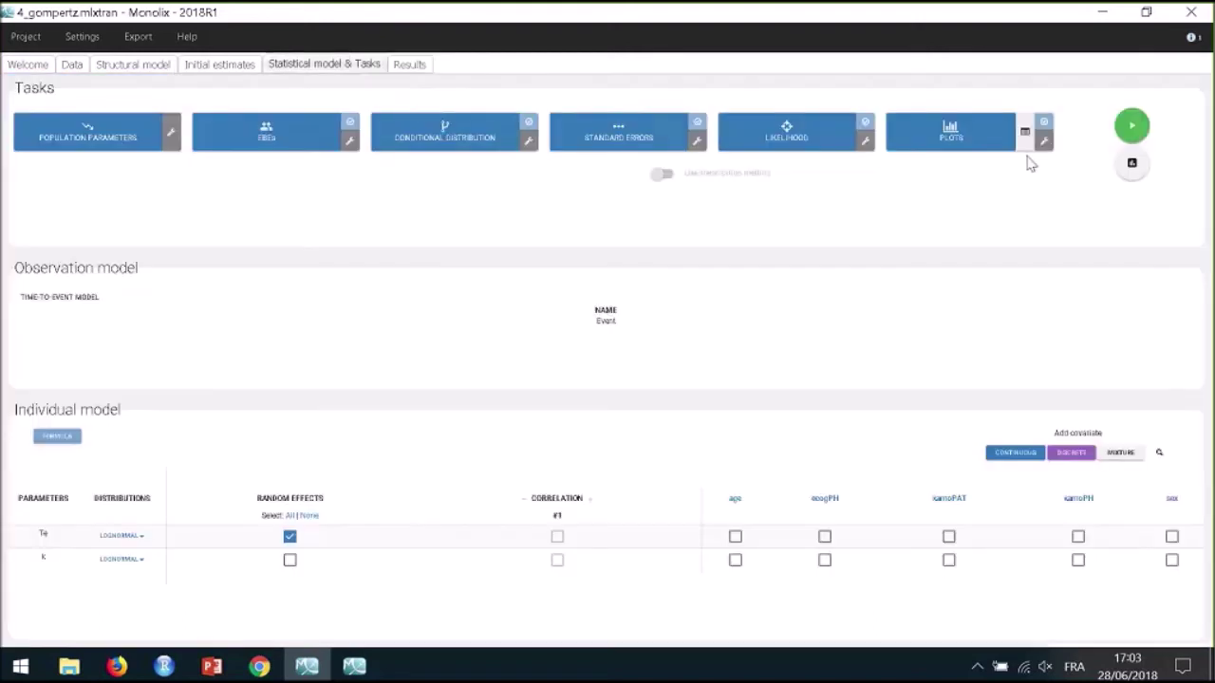
left_click(968, 137)
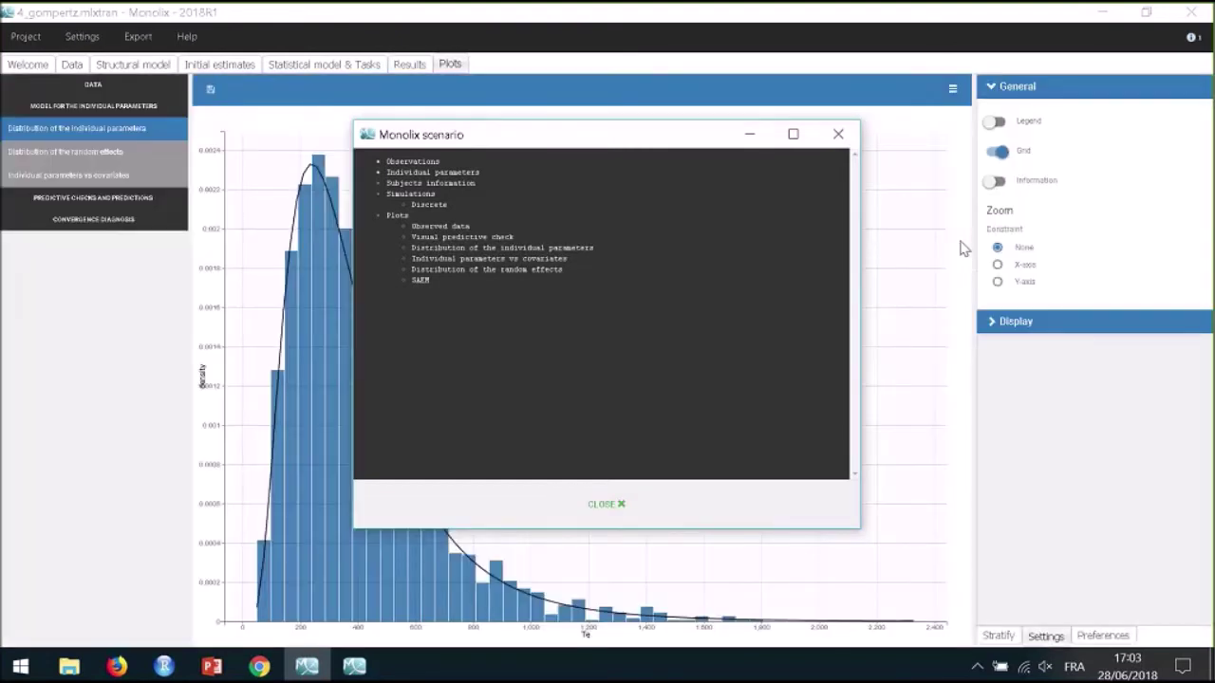
left_click(607, 504)
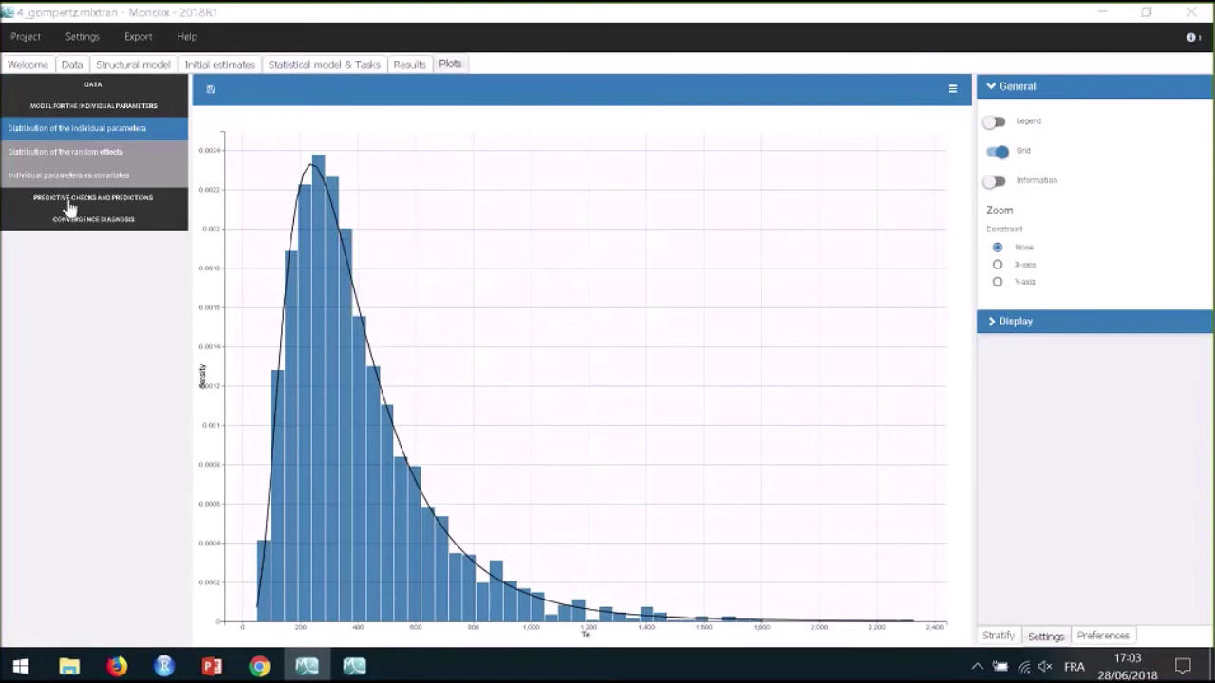
left_click(69, 201)
left_click(80, 221)
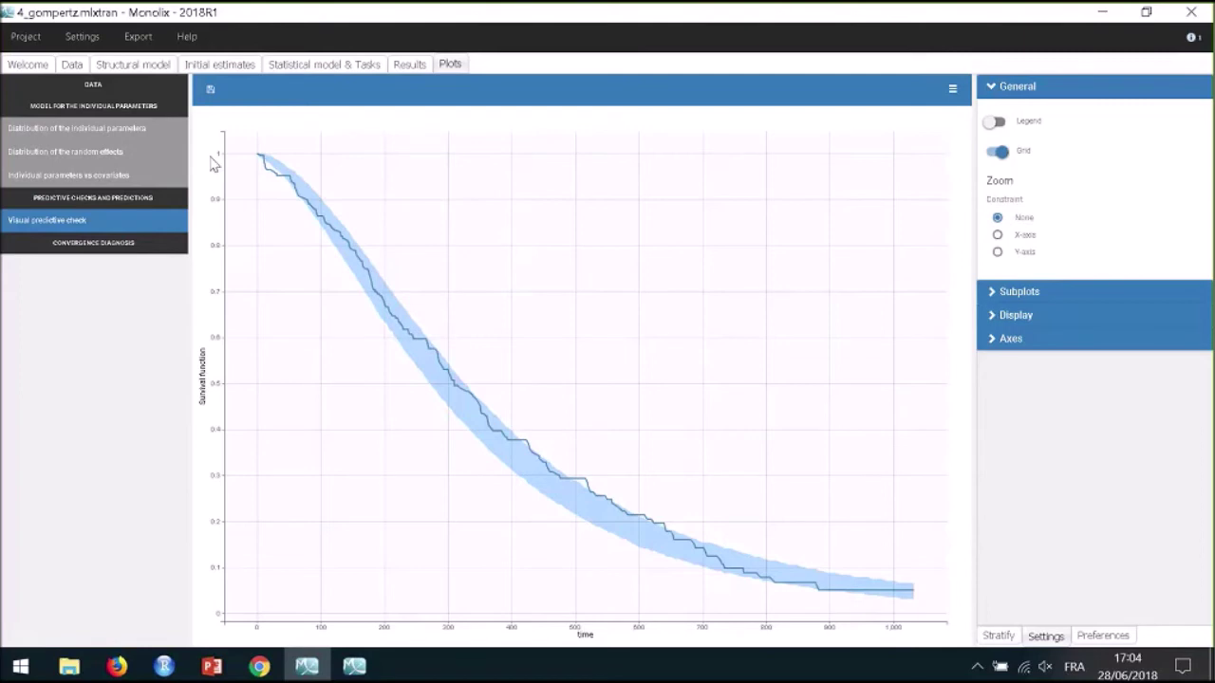
Step: Open the observed data plot and divide the ecogPH covariate into three groups for stratification
left_click(157, 89)
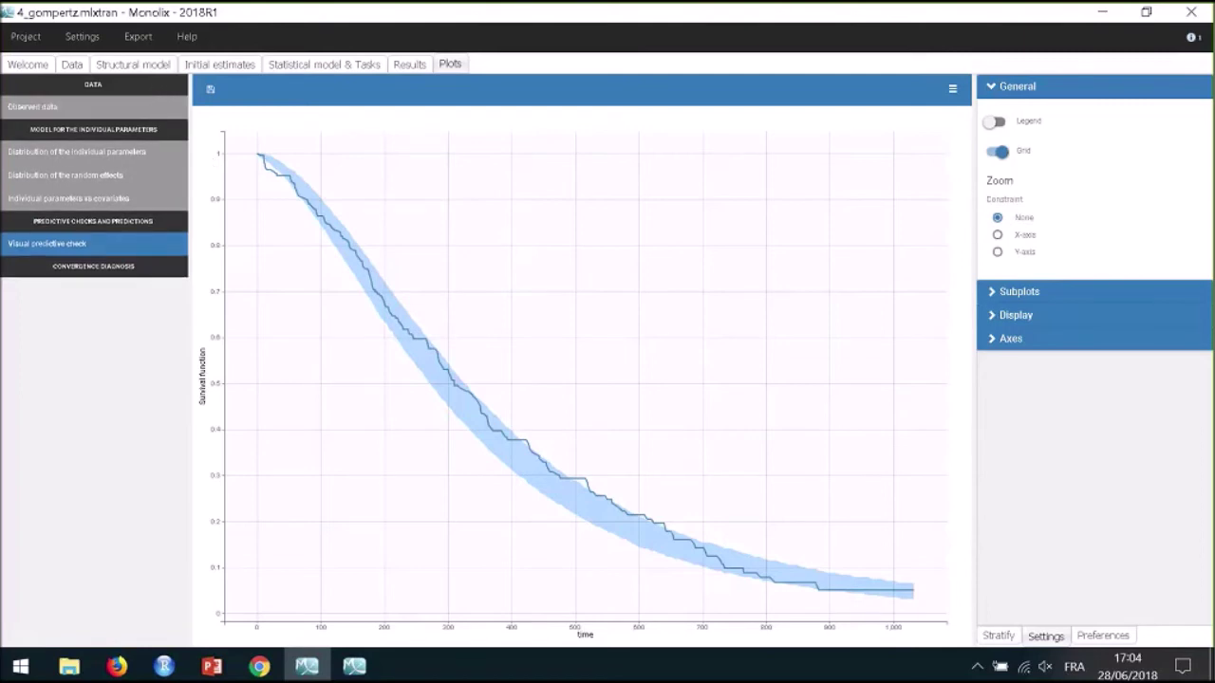
left_click(90, 112)
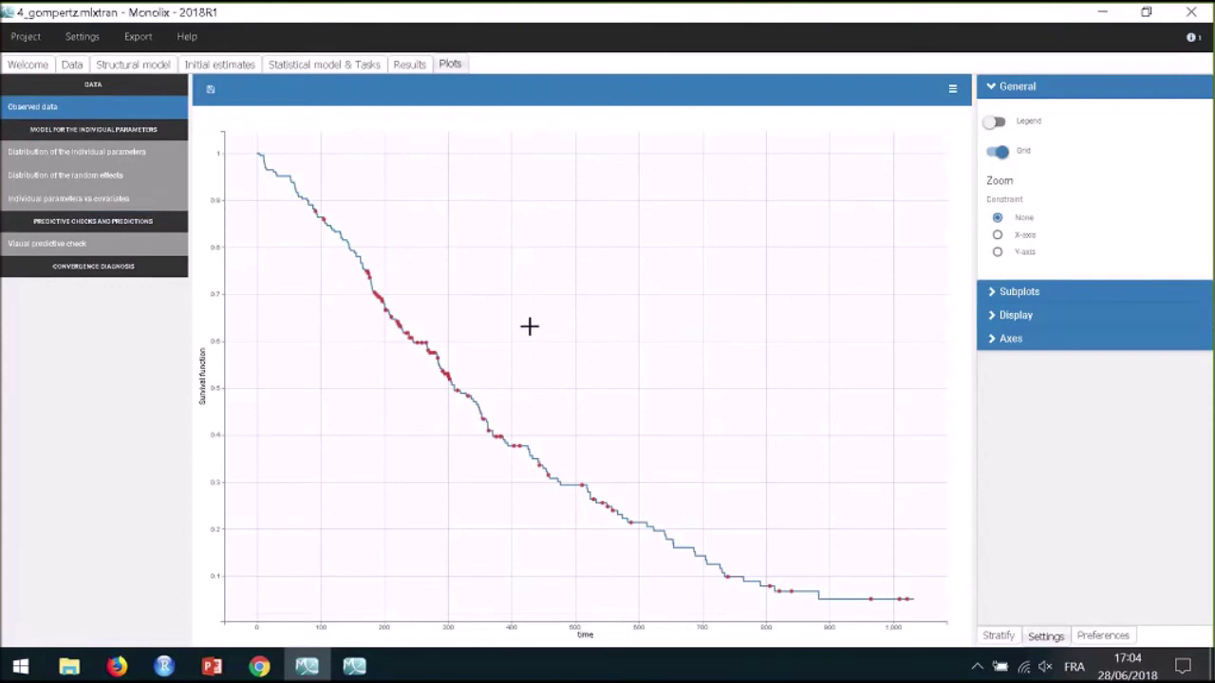
left_click(999, 638)
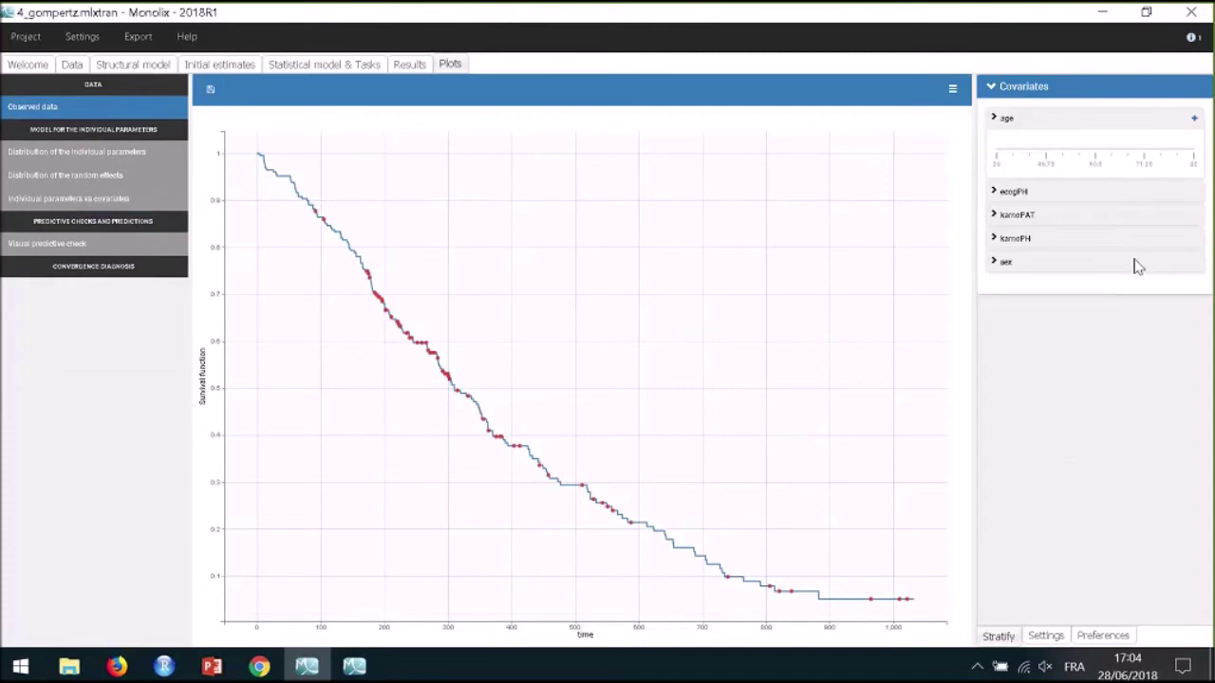
left_click(1009, 195)
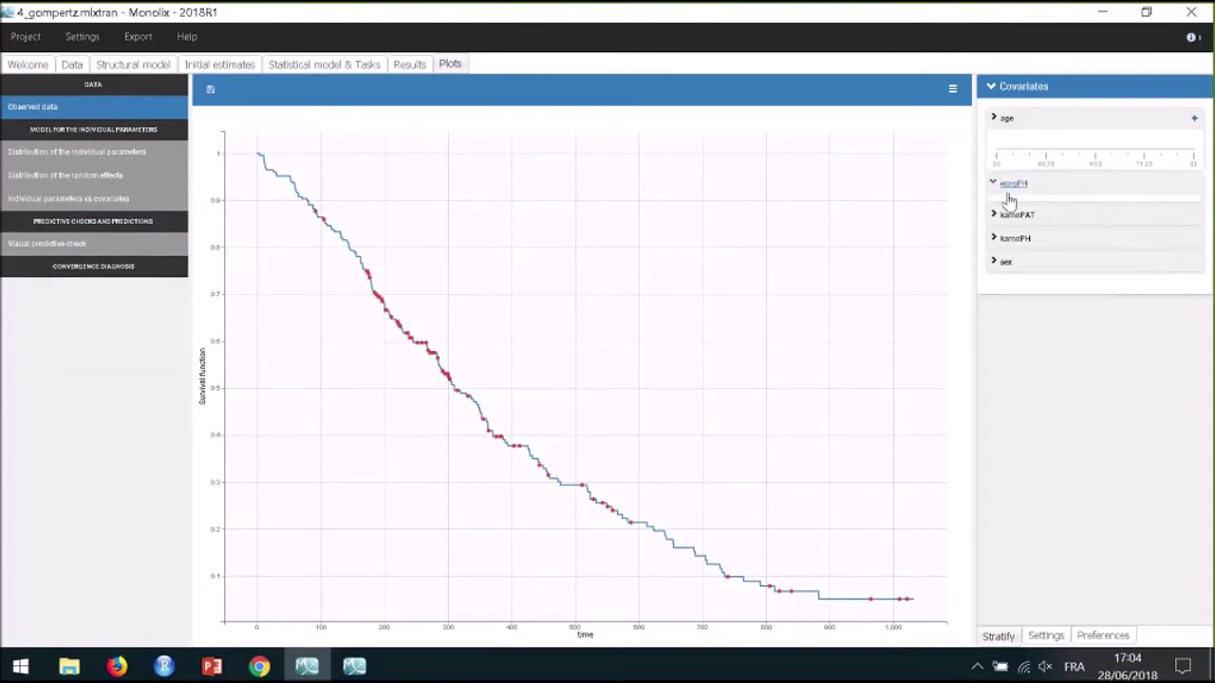
left_click(1194, 142)
left_click(1194, 143)
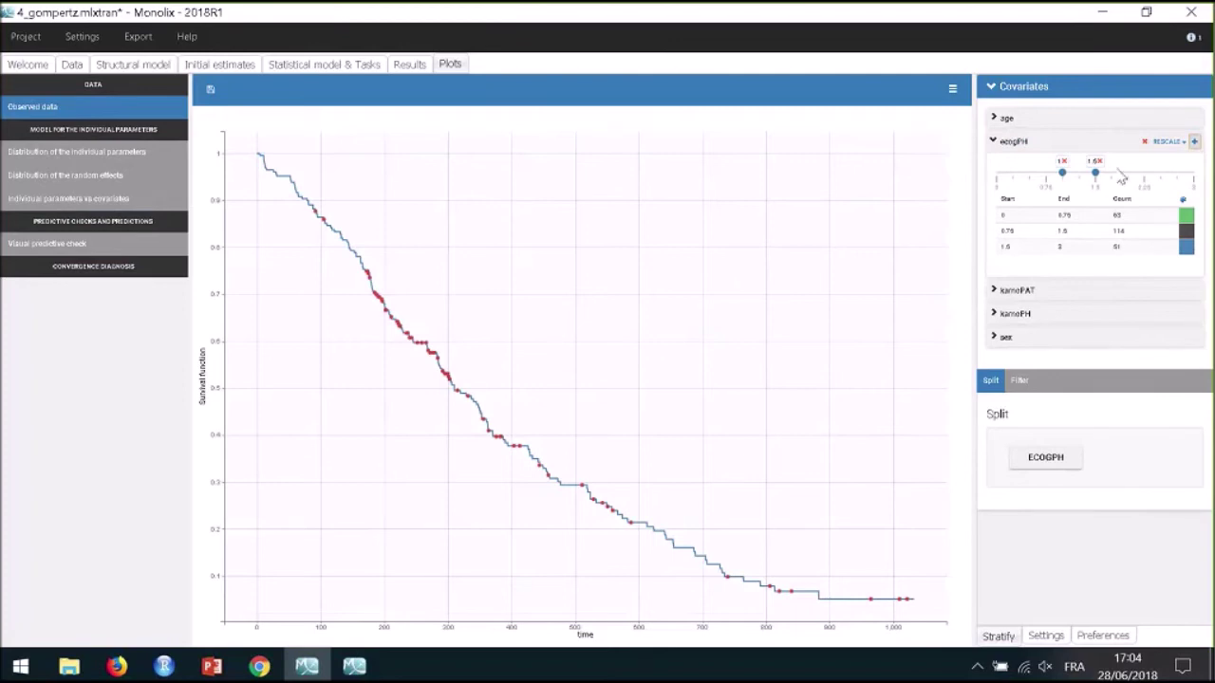
Step: Split the observed survival curve by ecogPH, merge the groups into a single plot and show its legend
left_click(1044, 461)
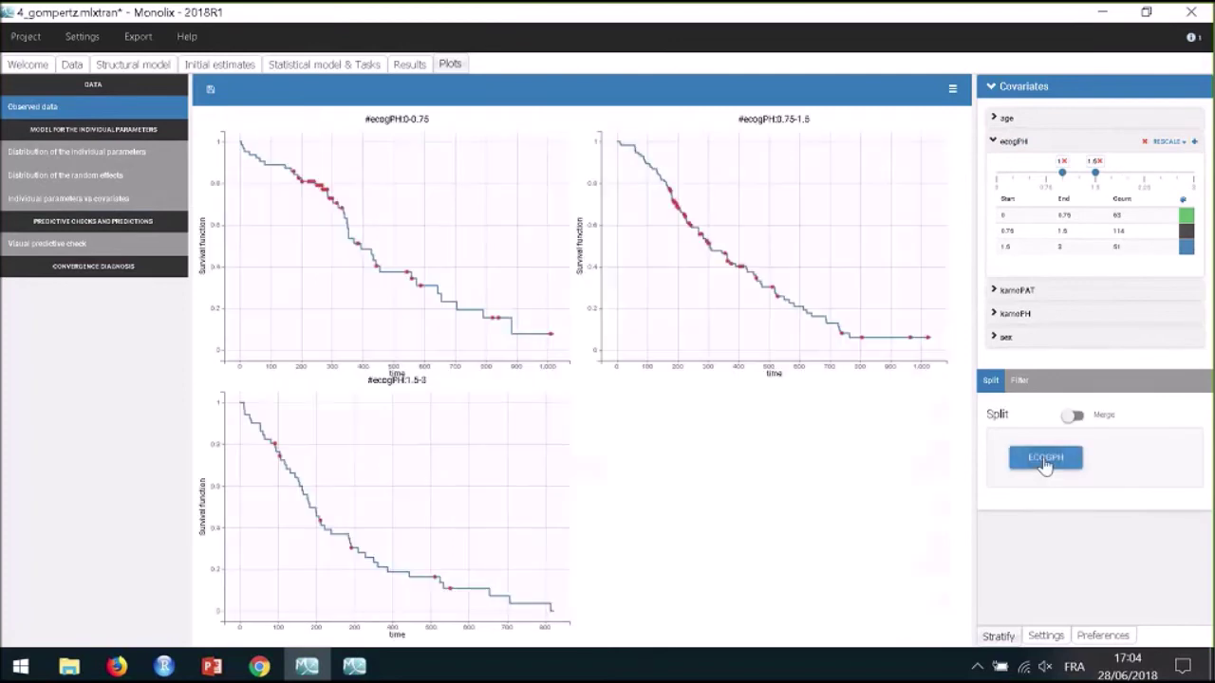
left_click(1073, 415)
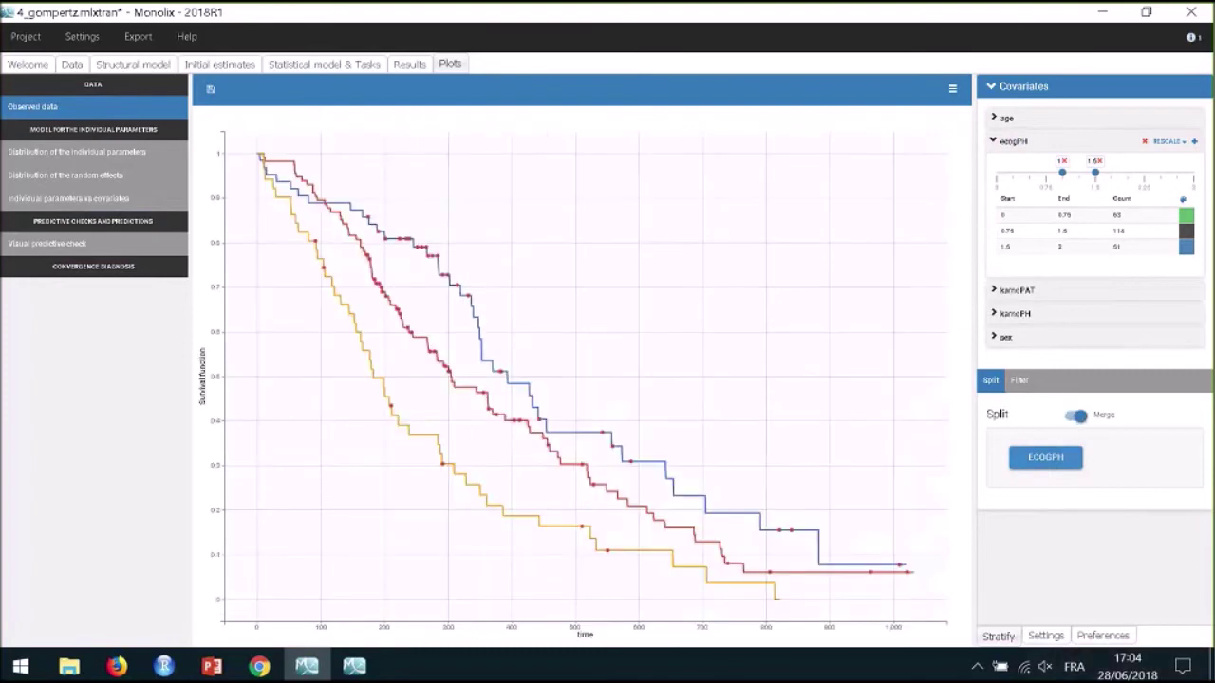
left_click(1049, 637)
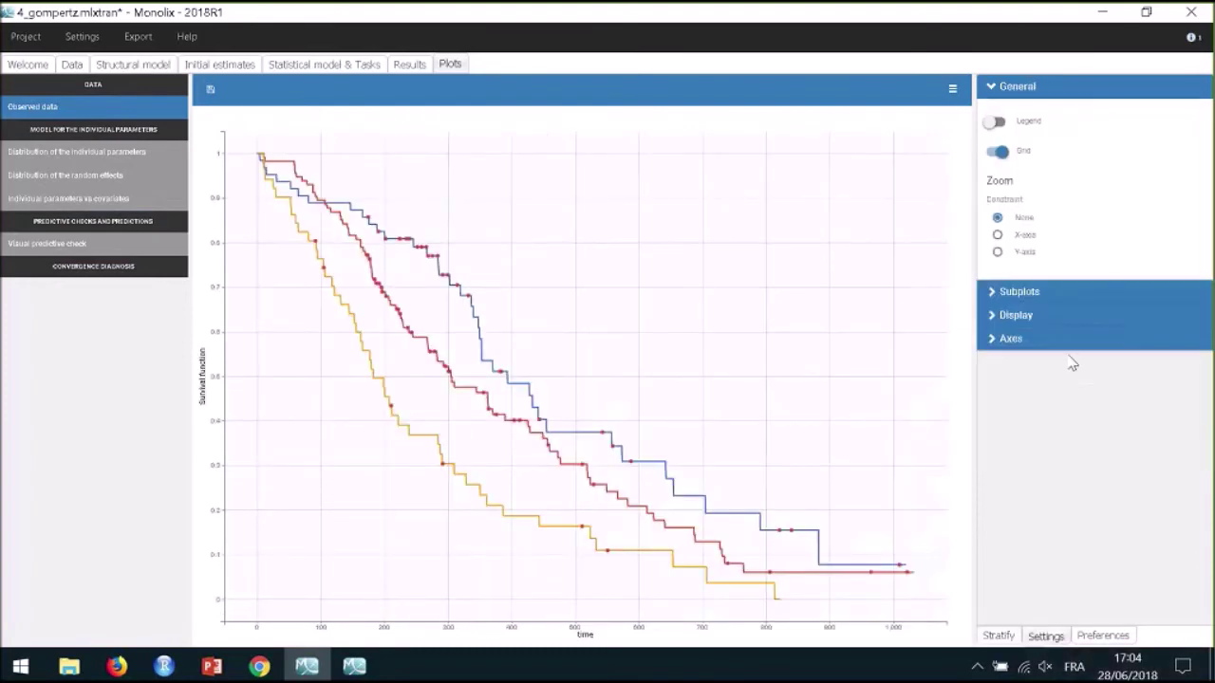
left_click(1044, 128)
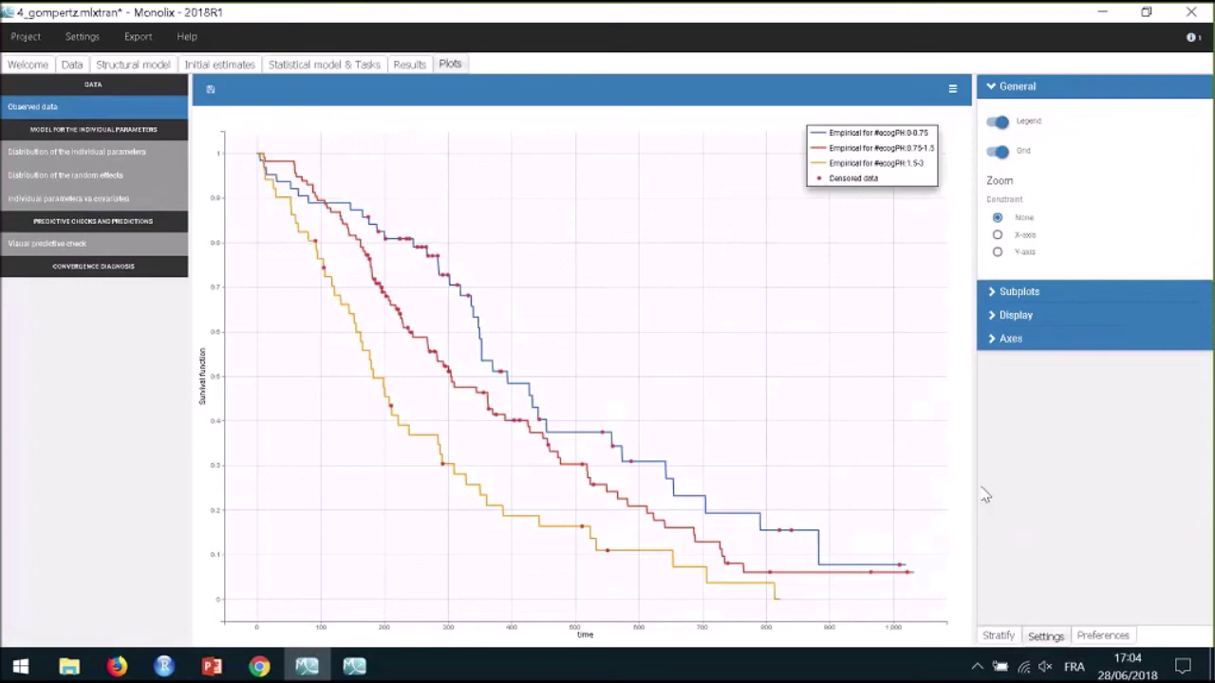
Step: Switch to PowerPoint, present slide 20, 'Lung cancer: covariates', in full screen, and end the slide show
left_click(211, 667)
left_click(157, 616)
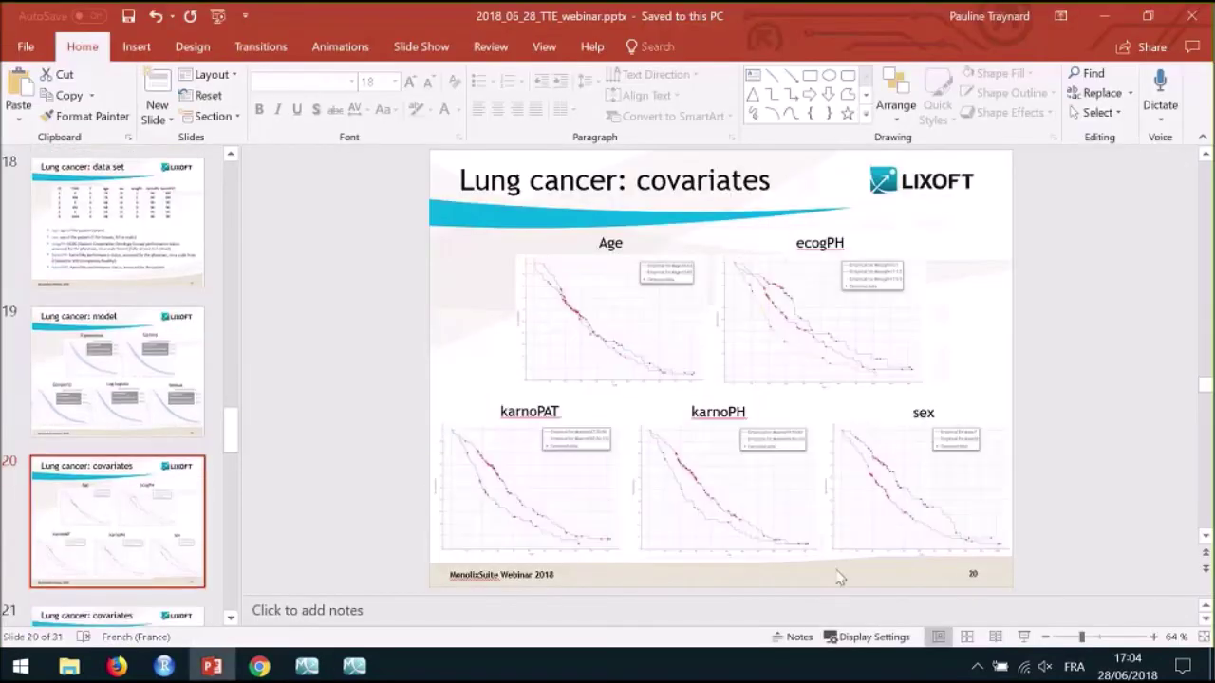
left_click(1023, 637)
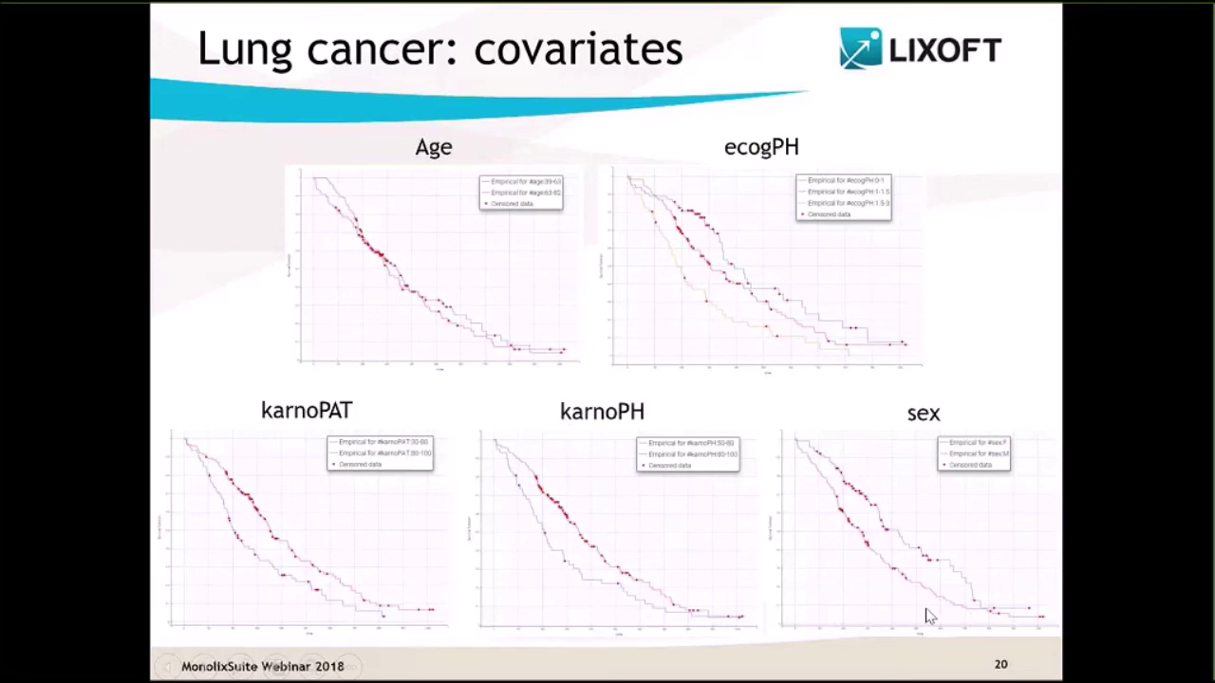
key("Escape")
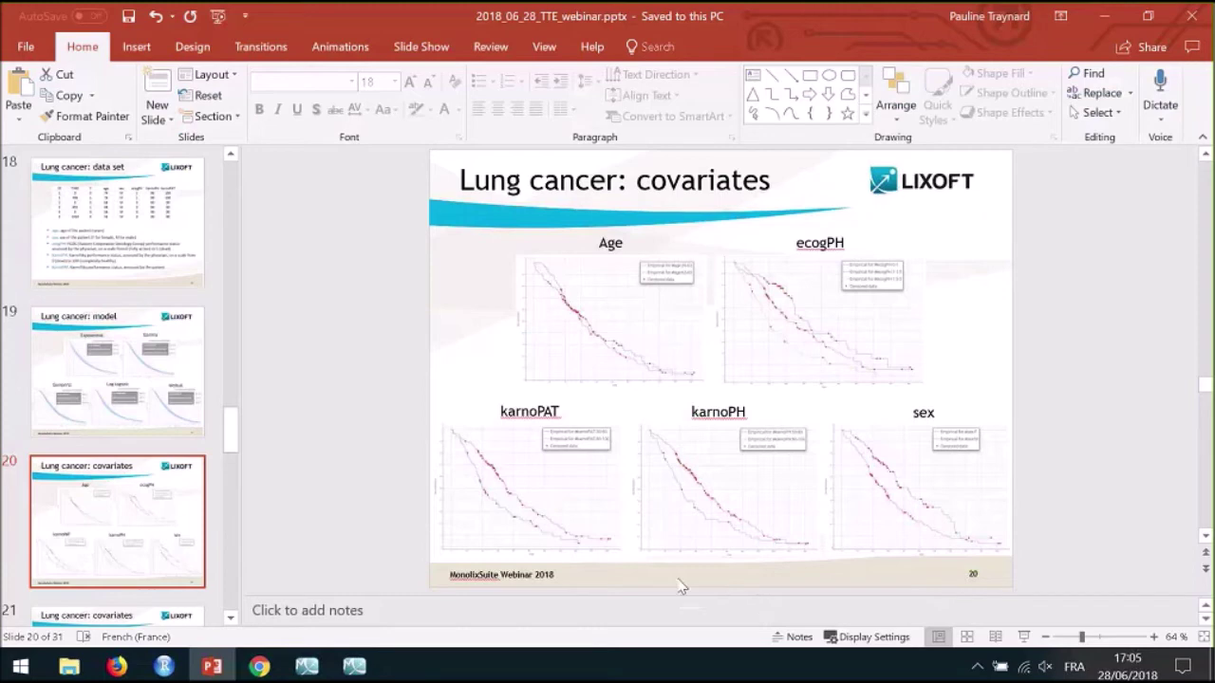
Step: Return to Monolix, view the individual parameters vs covariates plot with correlation information, and examine the random effects vs covariates tests
left_click(306, 666)
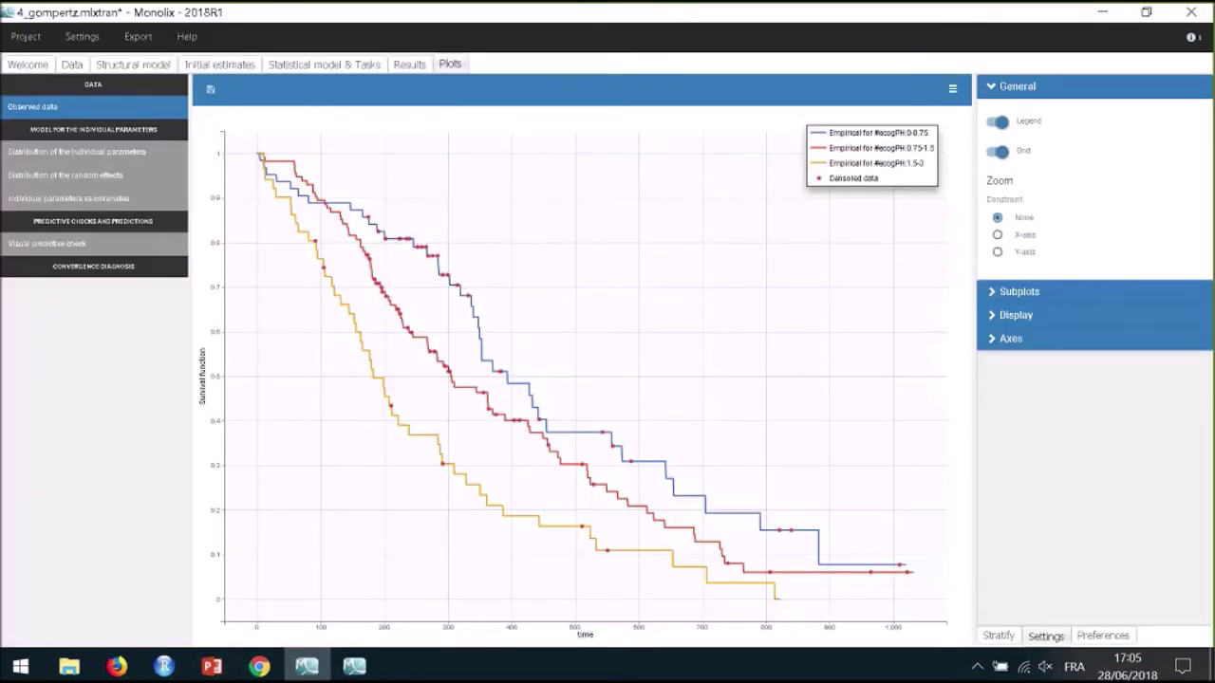
left_click(149, 203)
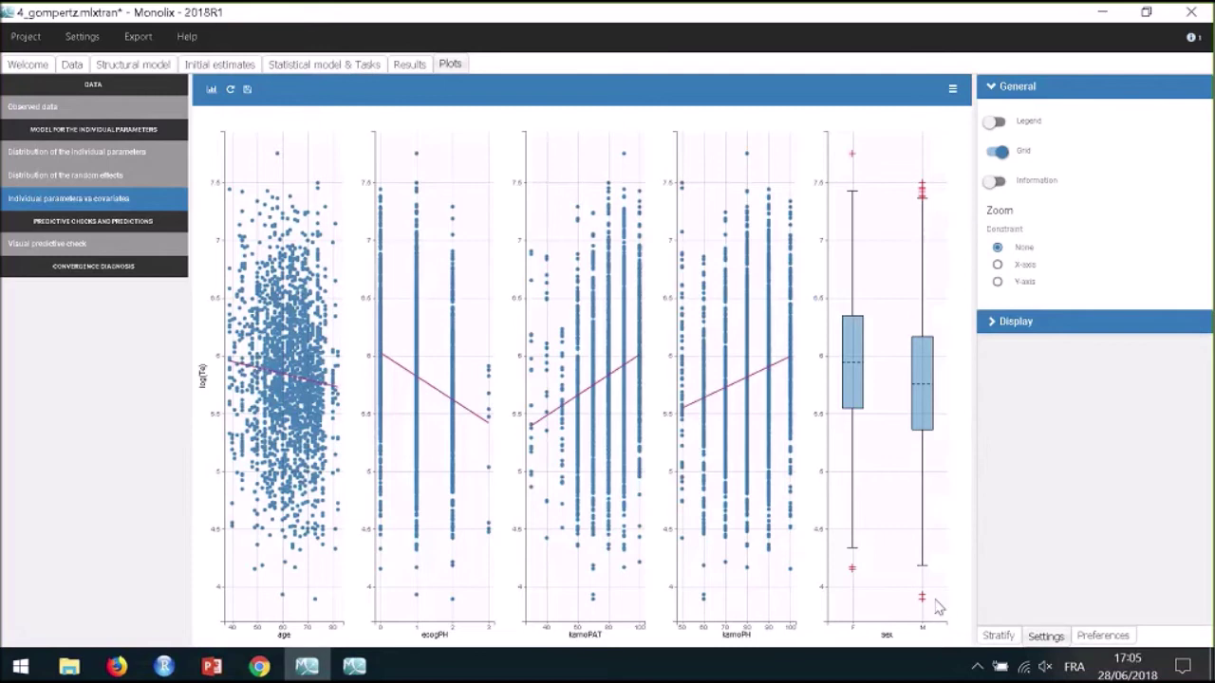
left_click(1040, 184)
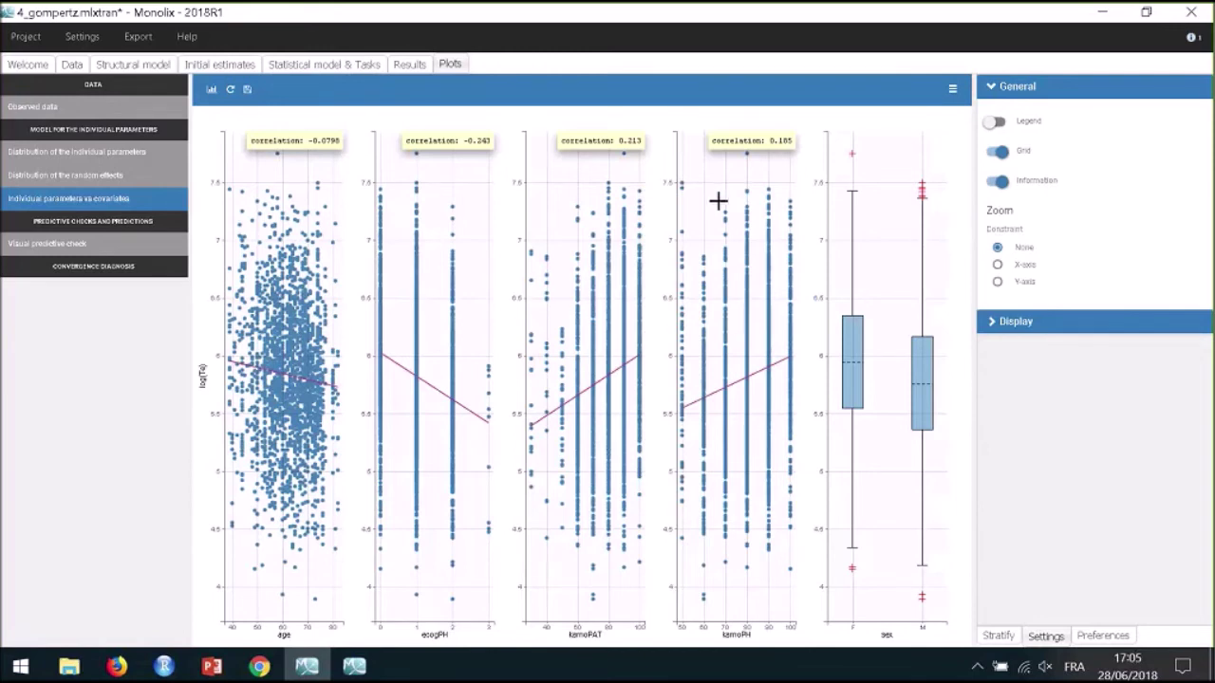
mouse_move(681, 182)
left_click(411, 67)
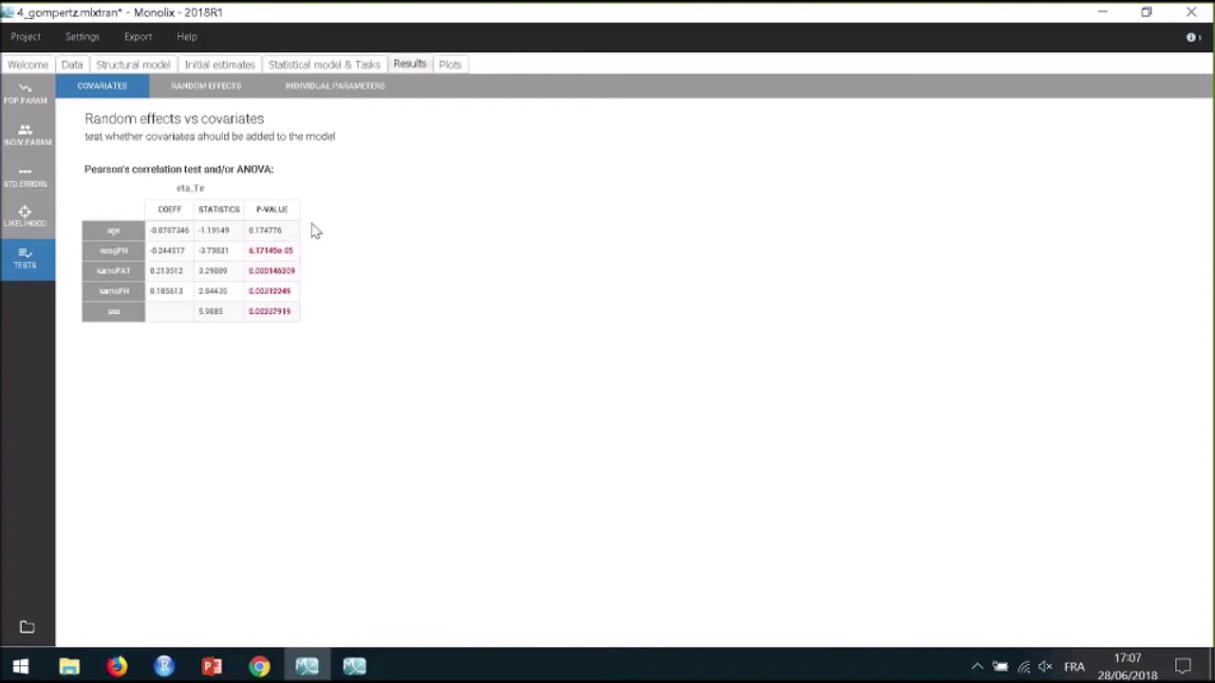
Step: Use all last estimates as the initial values, and add ecogPH as a covariate on Te
left_click(212, 66)
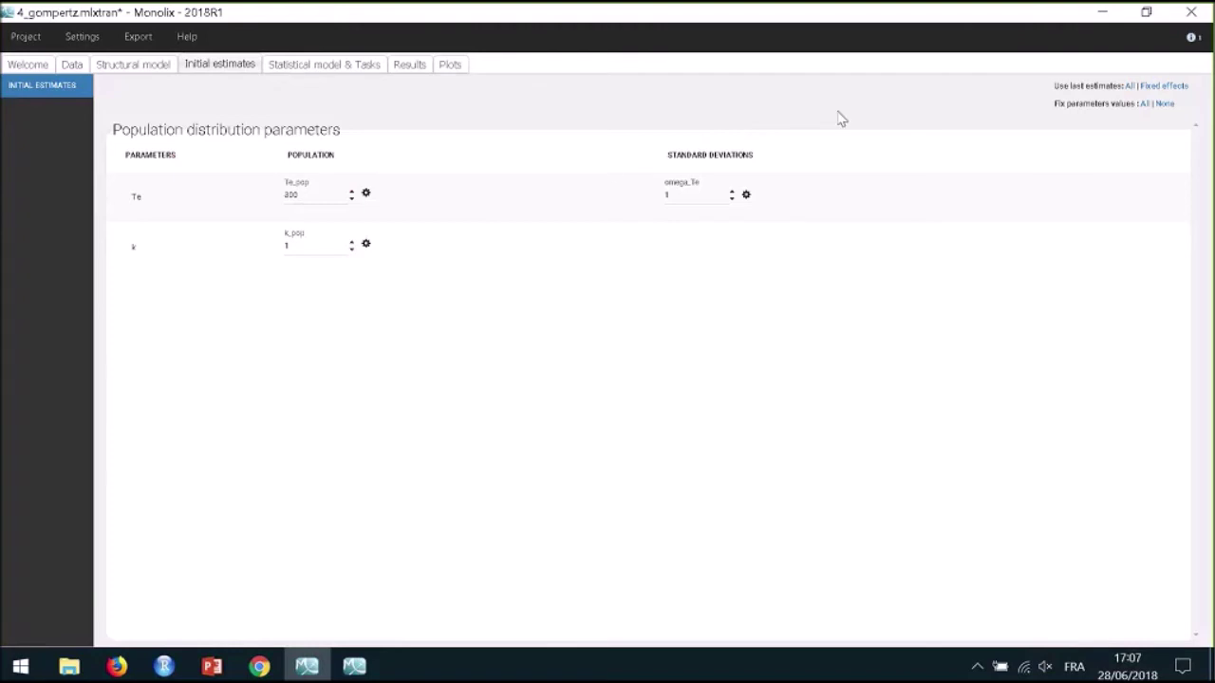
left_click(1130, 87)
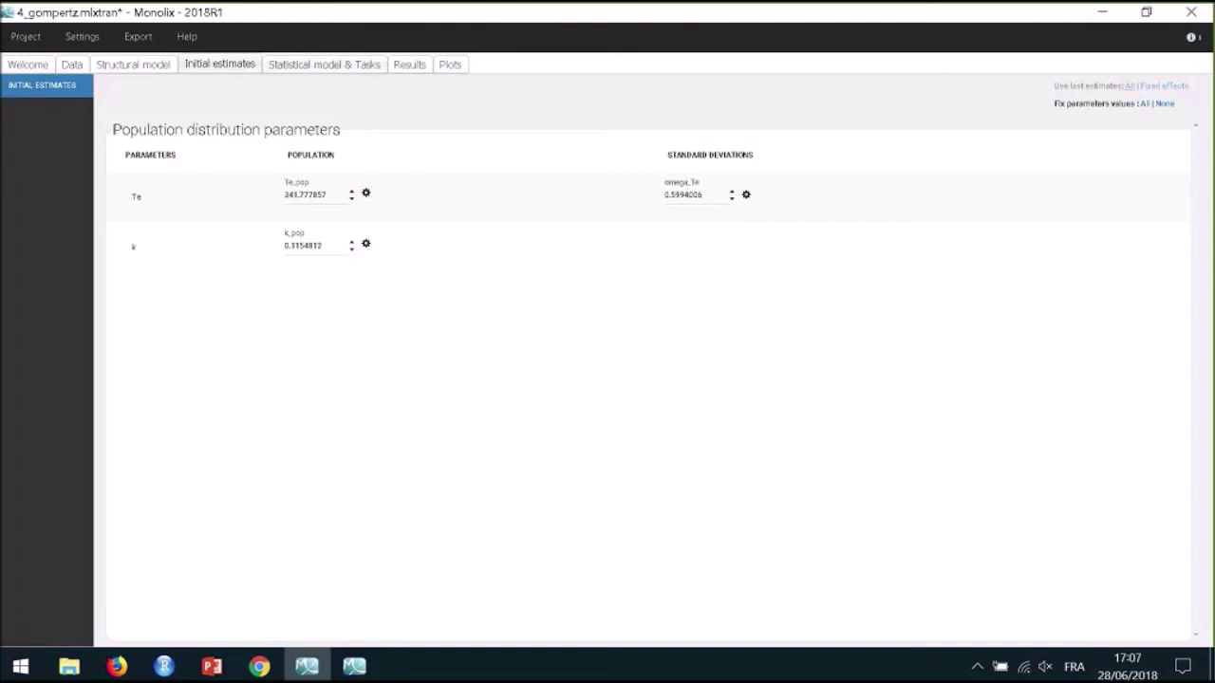
left_click(345, 70)
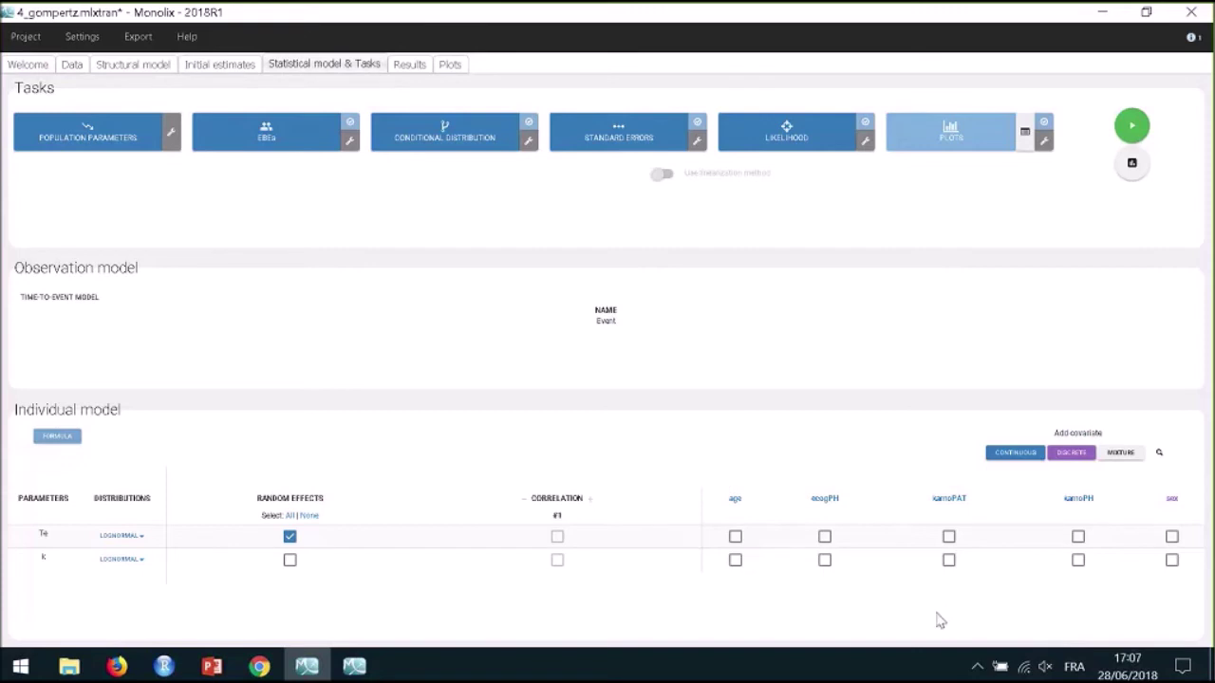
left_click(824, 537)
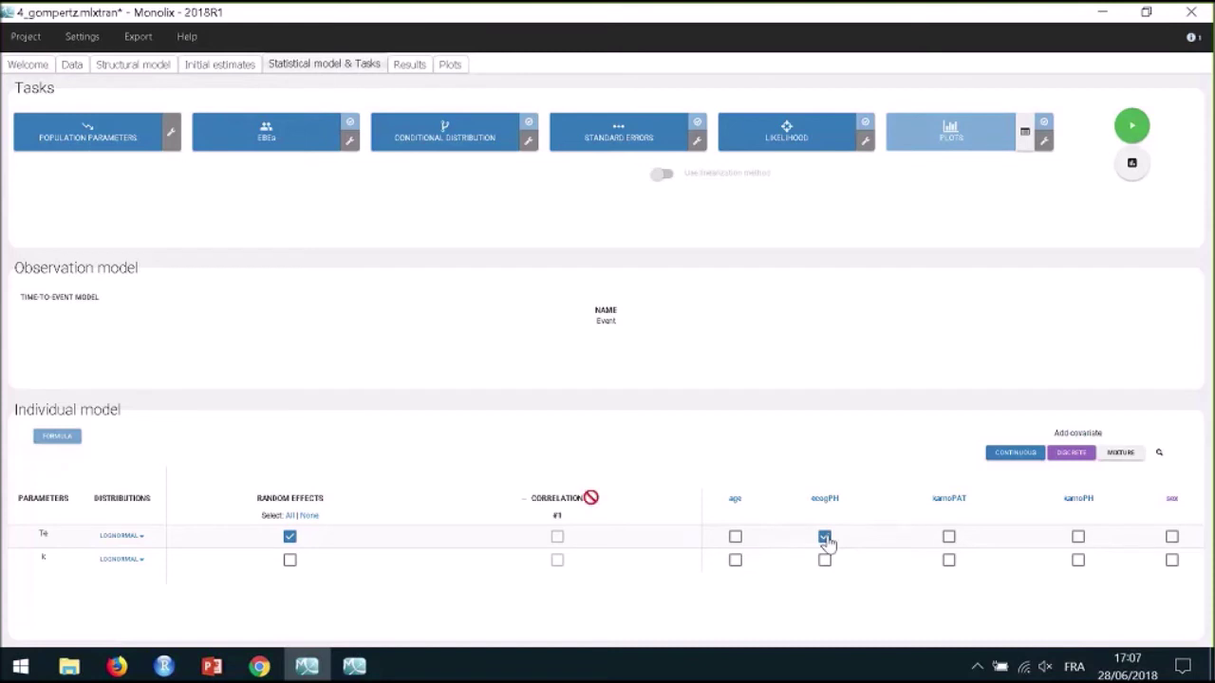
Step: Display the individual model formula, highlight the coefficient beta_Te_ecogPH in it, and hide the formula again
left_click(57, 435)
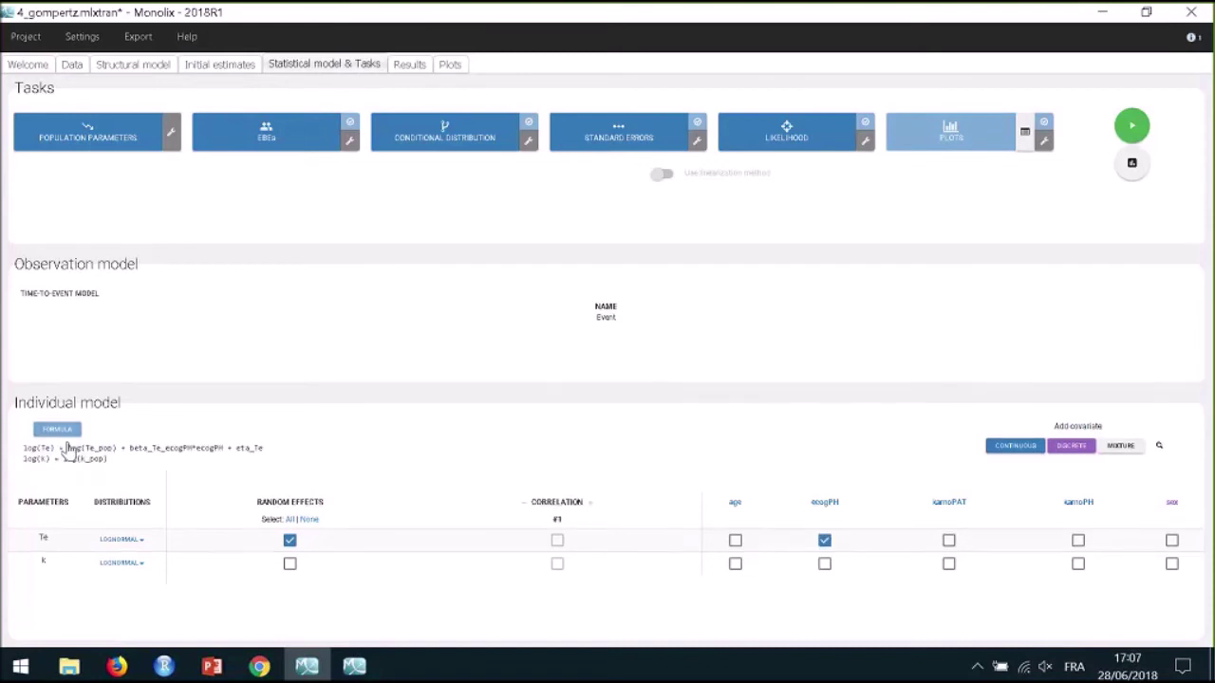
left_click_drag(130, 447, 195, 451)
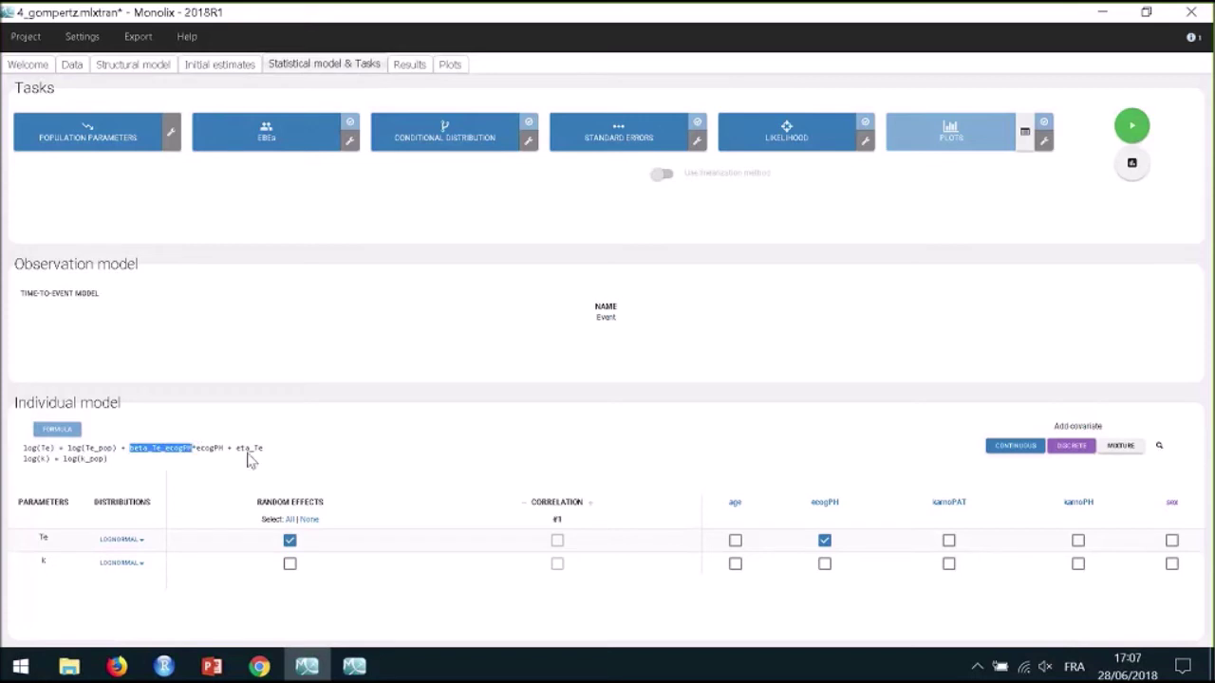
left_click(294, 456)
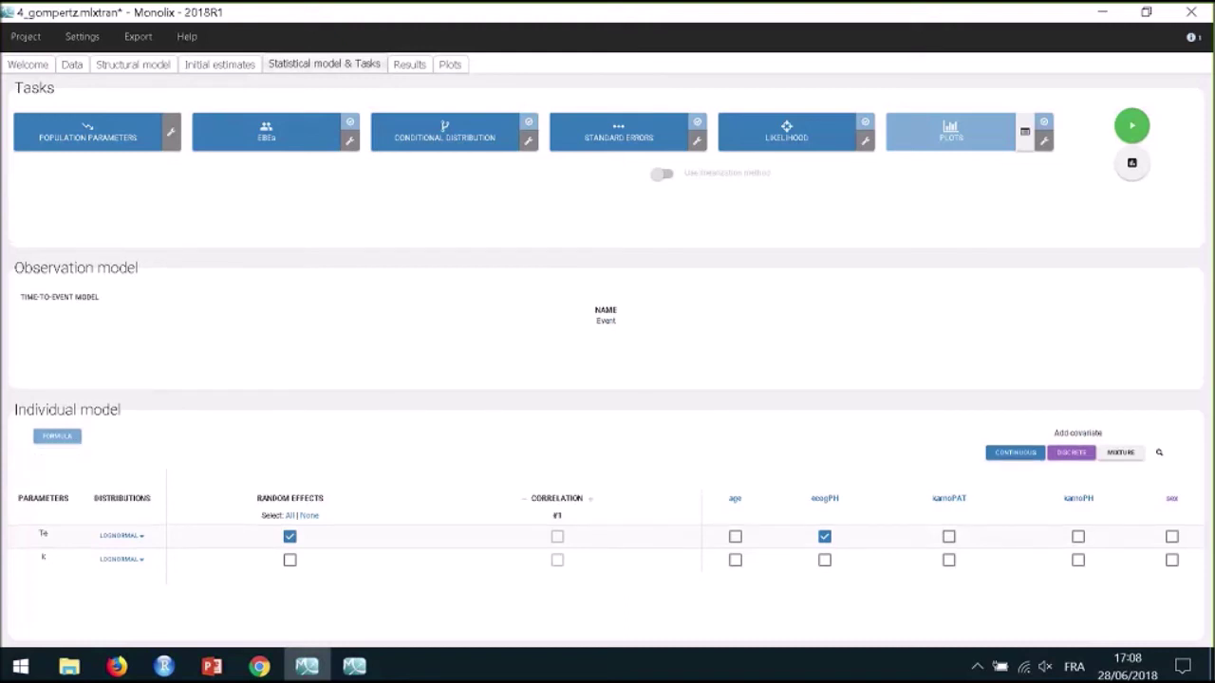
Step: Save the project on the Desktop as 4_gompertz_cov.mlxtran and run the full scenario of estimation tasks
left_click(25, 36)
left_click(35, 147)
left_click(74, 166)
left_click(191, 533)
double_click(191, 534)
left_click(191, 534)
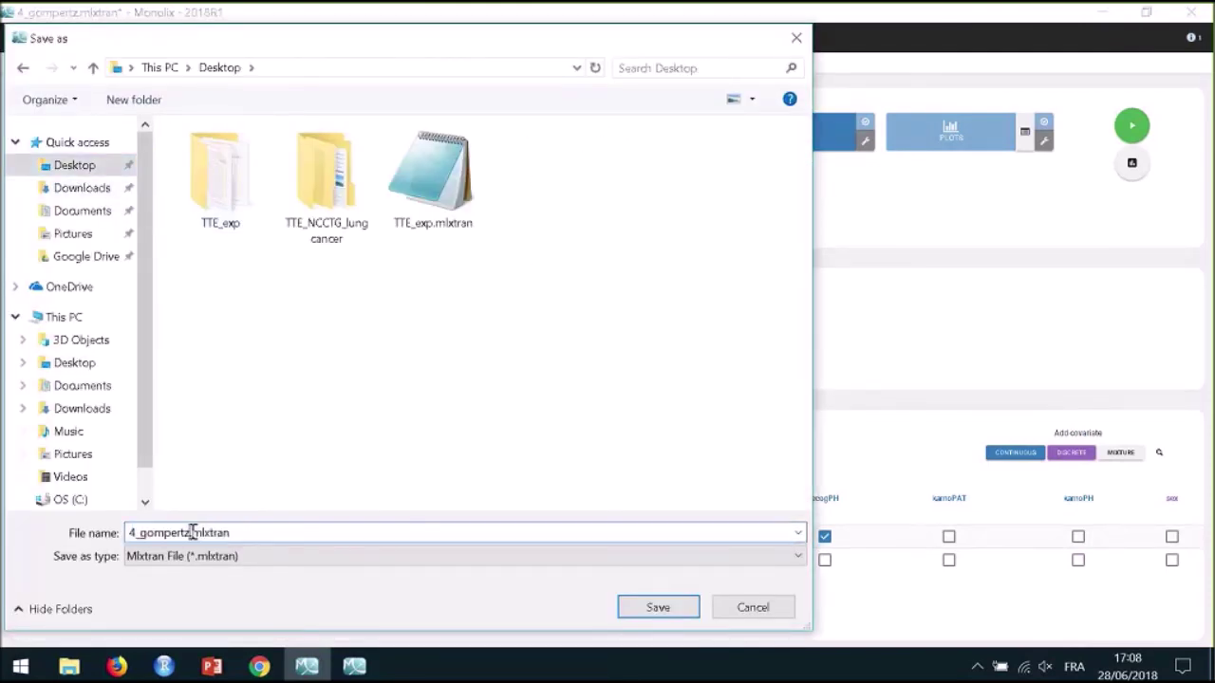
type("_cov")
key("Return")
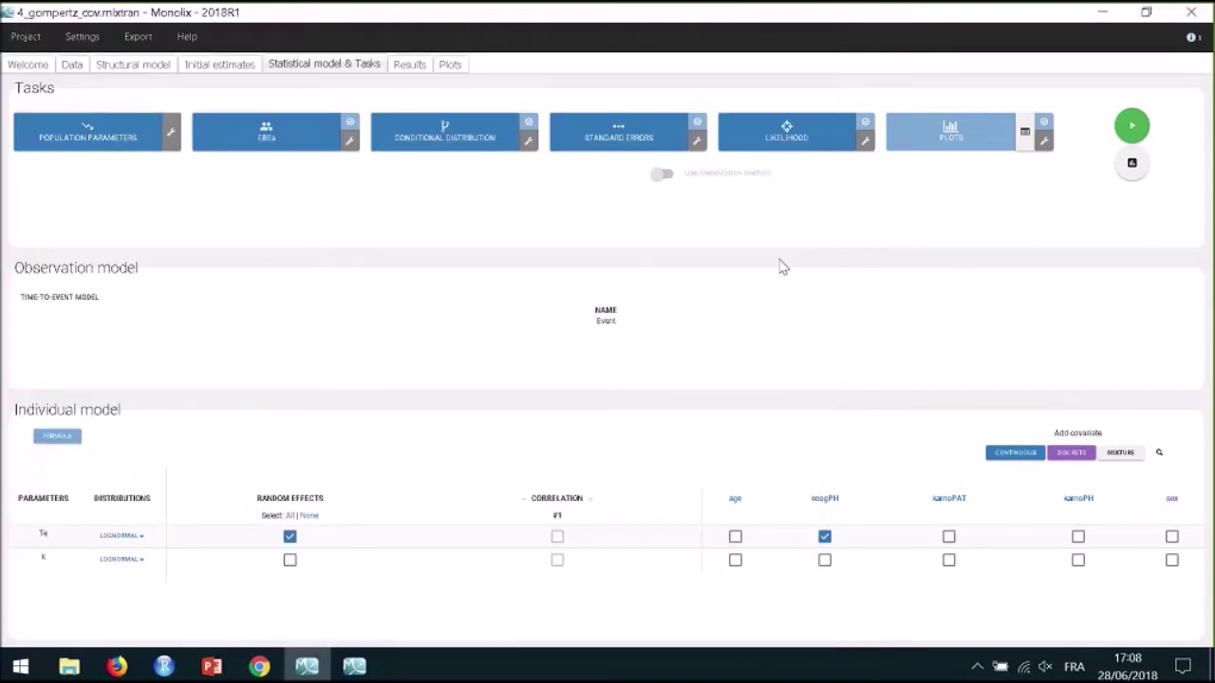
left_click(1144, 126)
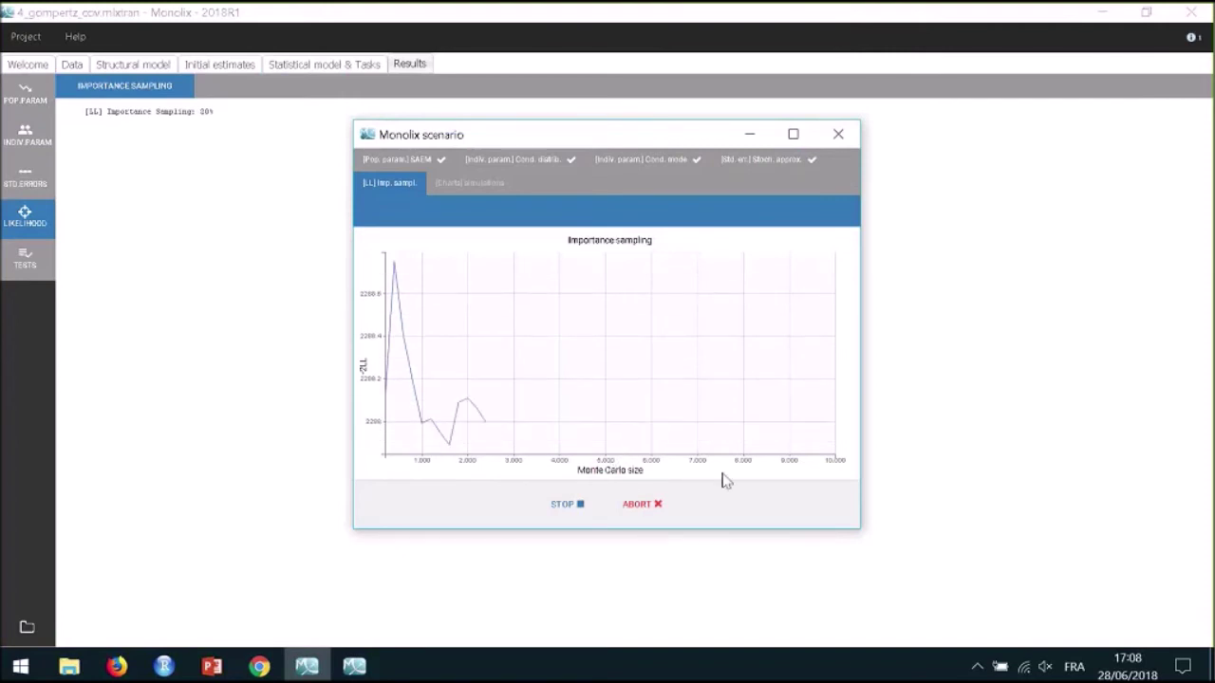
Step: Stop the importance sampling task and review the population parameter estimates and the covariate tests of the finished run
left_click(568, 508)
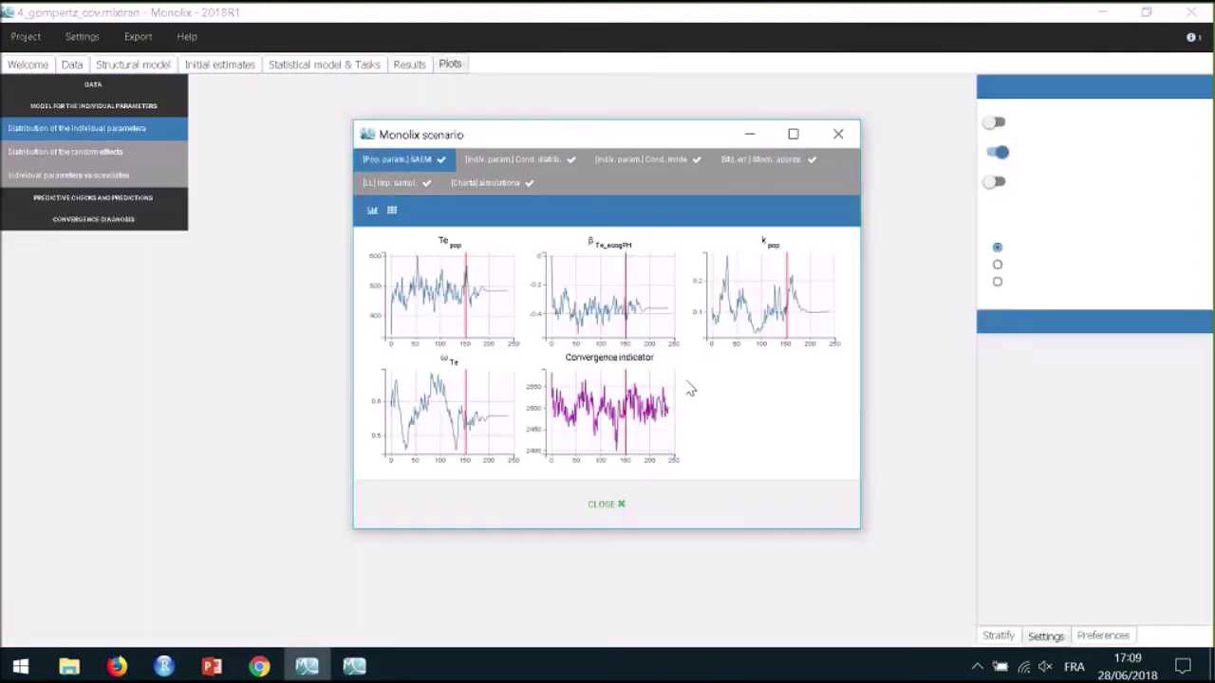
left_click(604, 504)
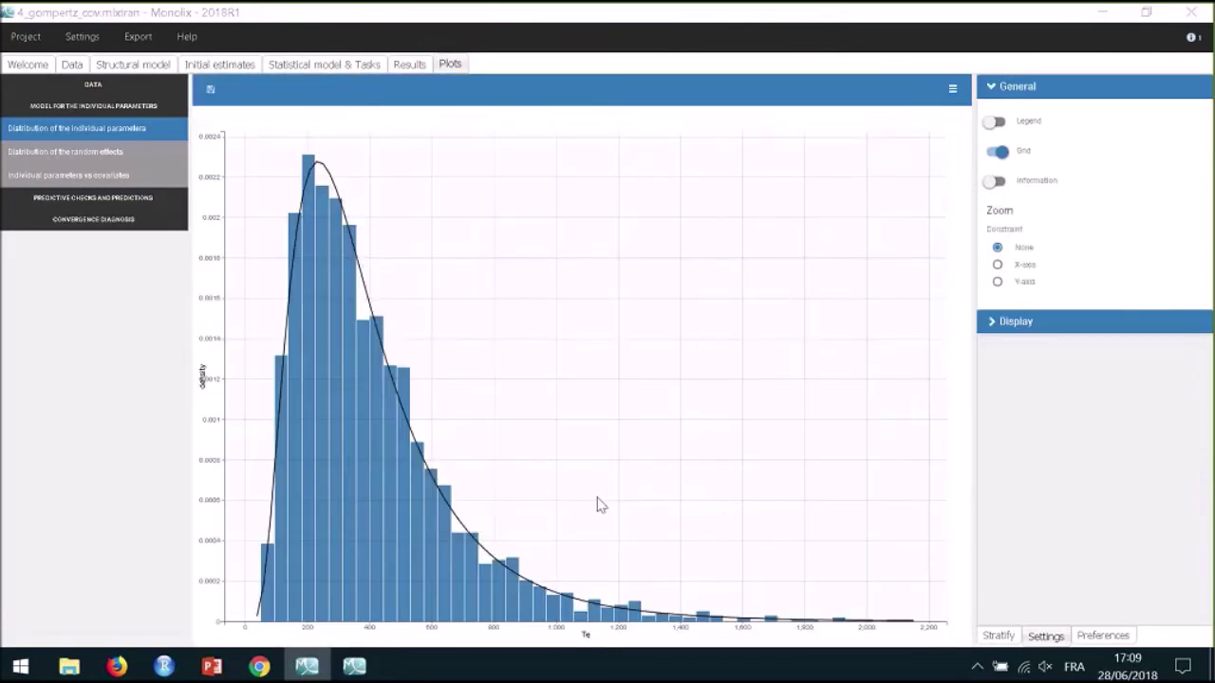
left_click(424, 66)
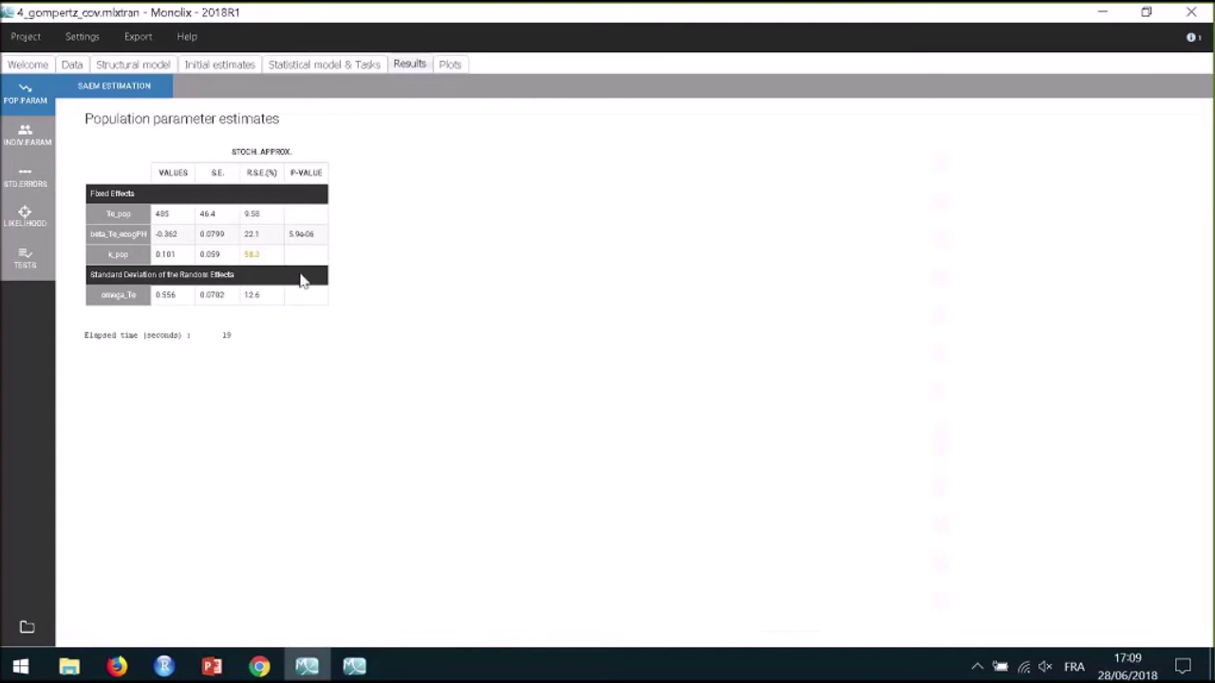
left_click(35, 271)
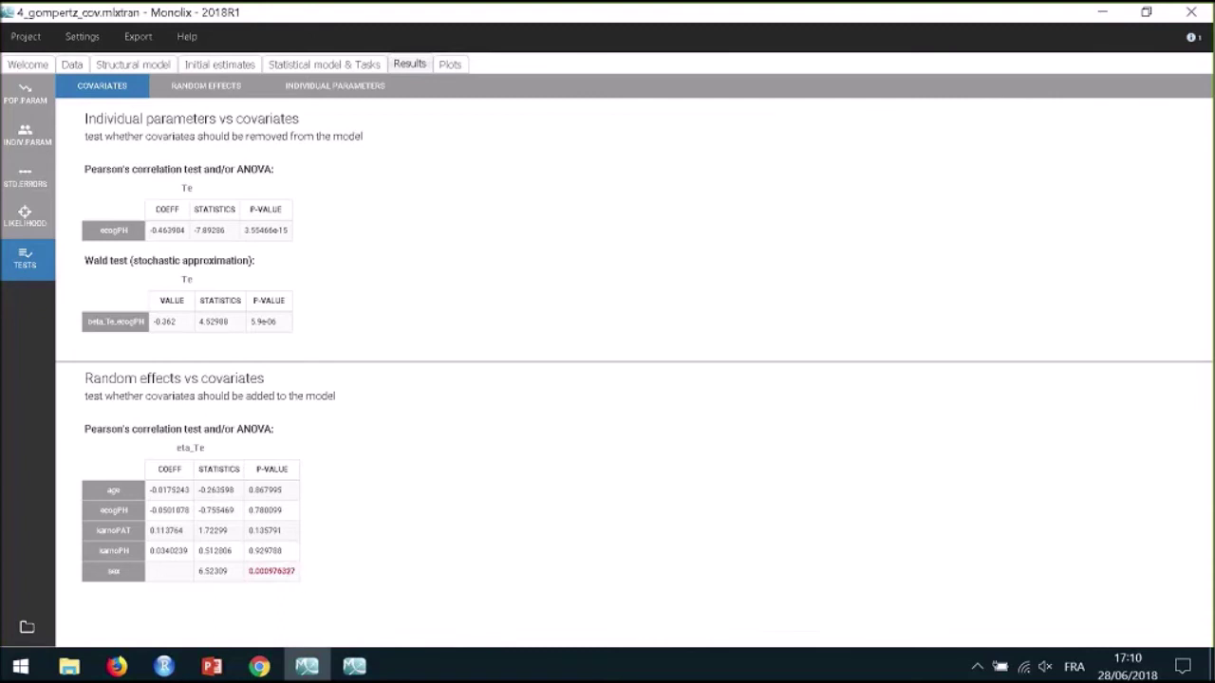
Step: Use all last estimates as the initial values, and add sex as a covariate on Te
left_click(219, 63)
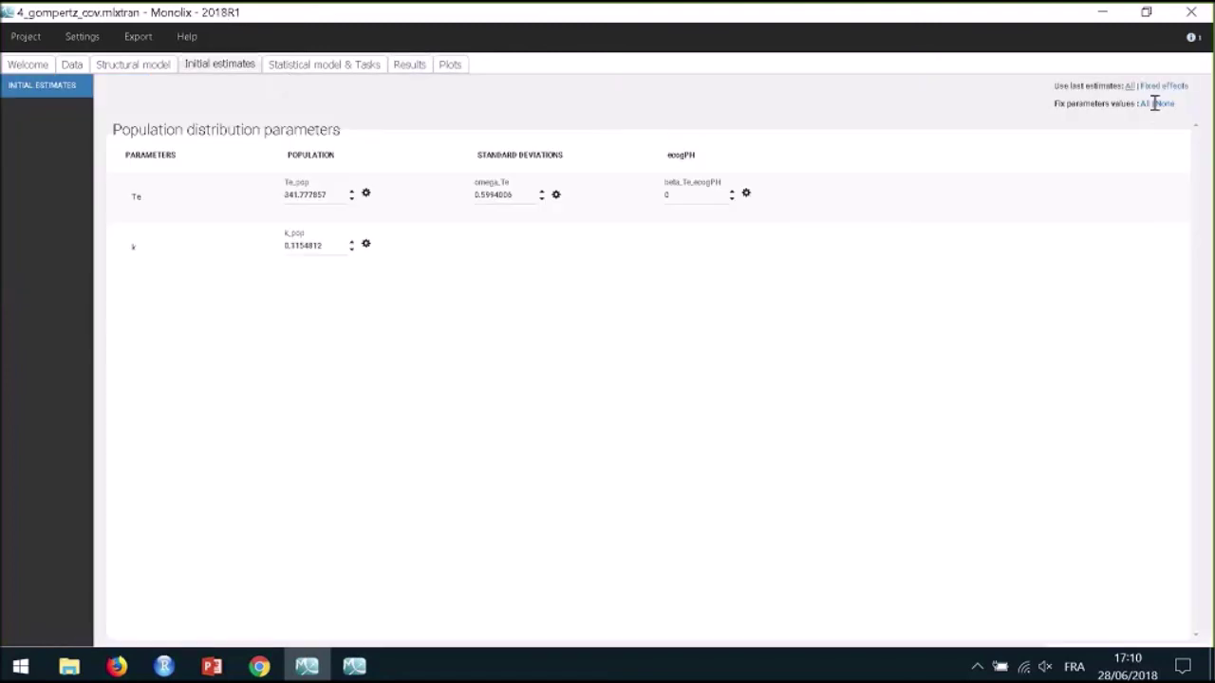
left_click(1129, 87)
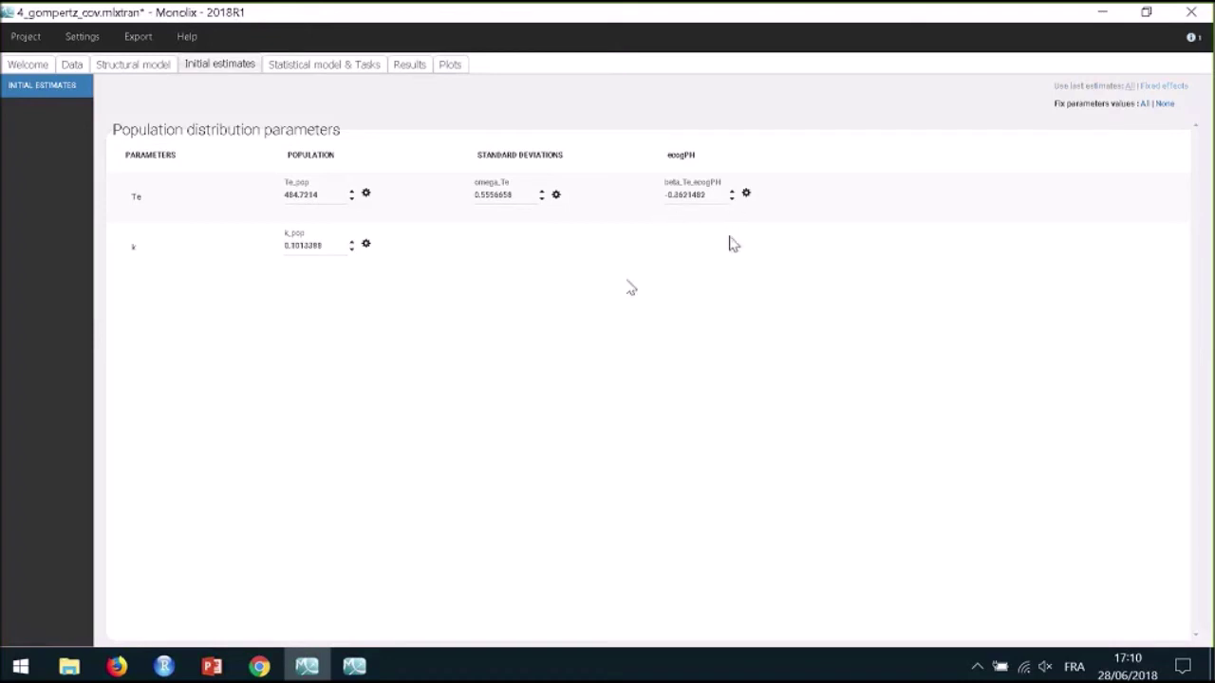
left_click(324, 64)
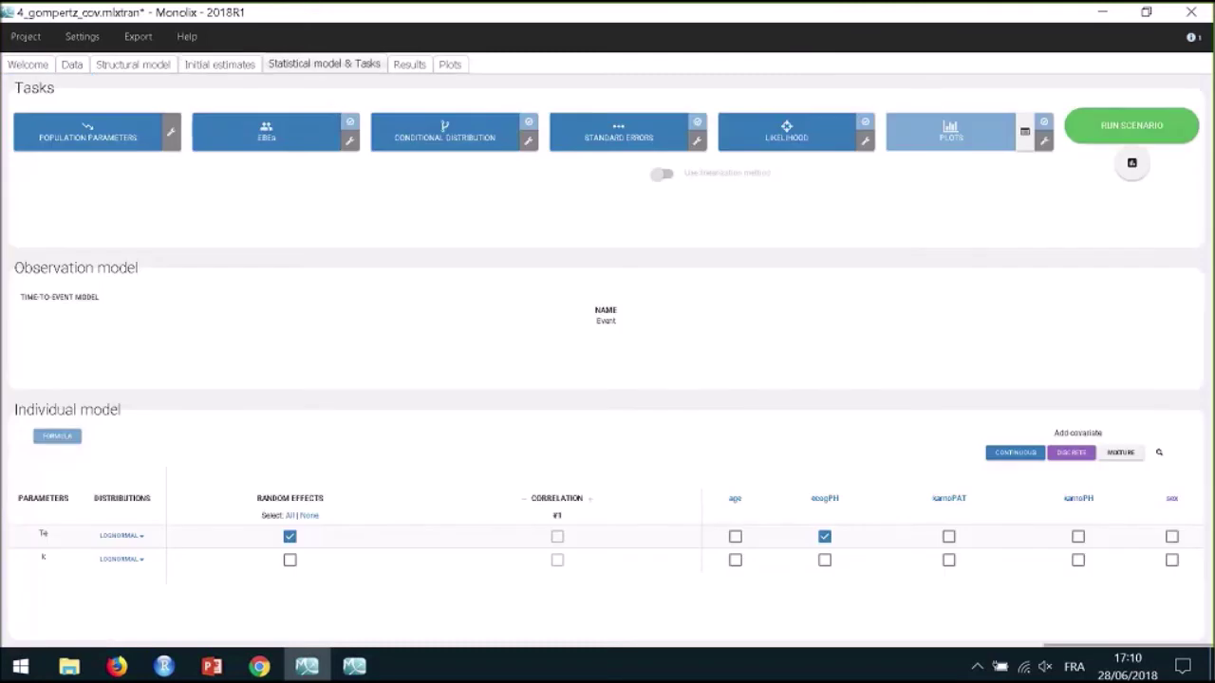
left_click(1172, 537)
Step: Save the project under the name 4_gompertz_cov2.mlxtran on the Desktop and run the full scenario
left_click(25, 36)
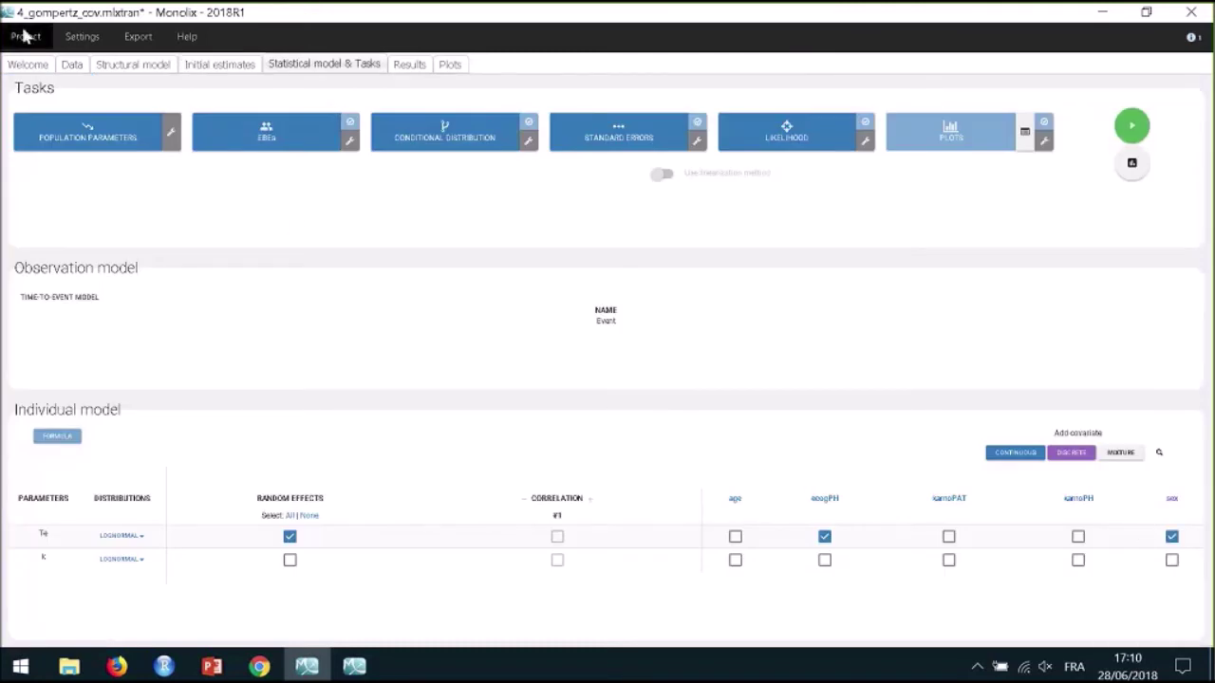
left_click(28, 133)
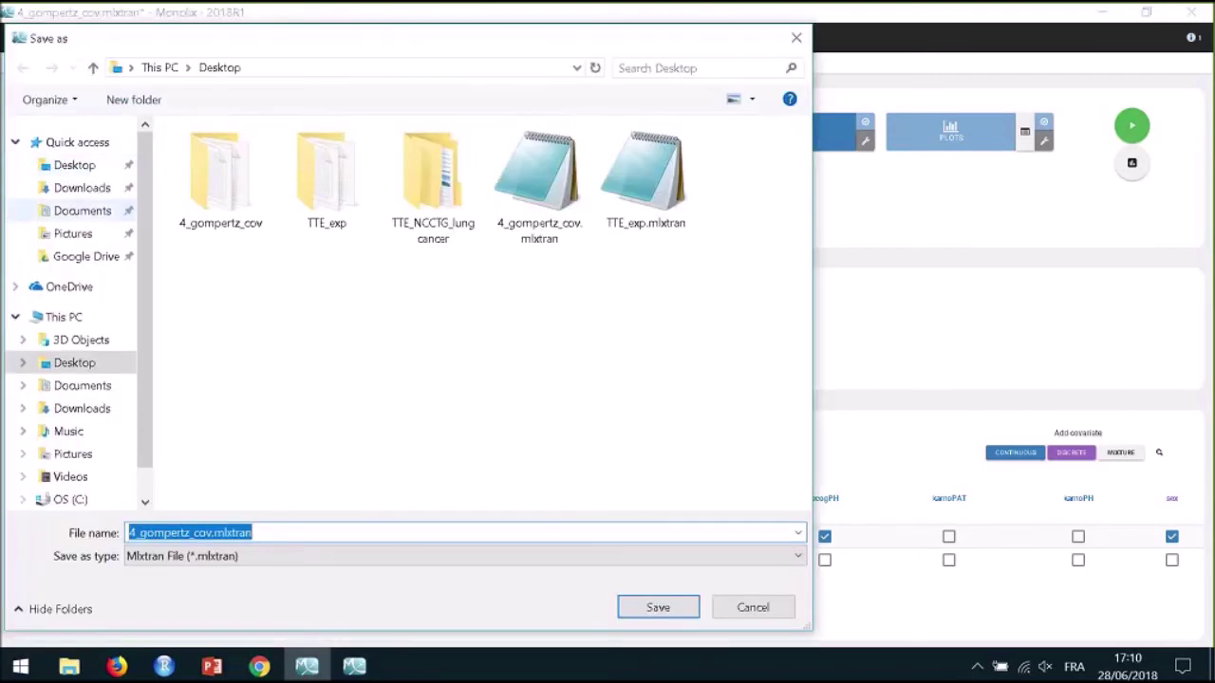
left_click(214, 534)
type("2")
key("Return")
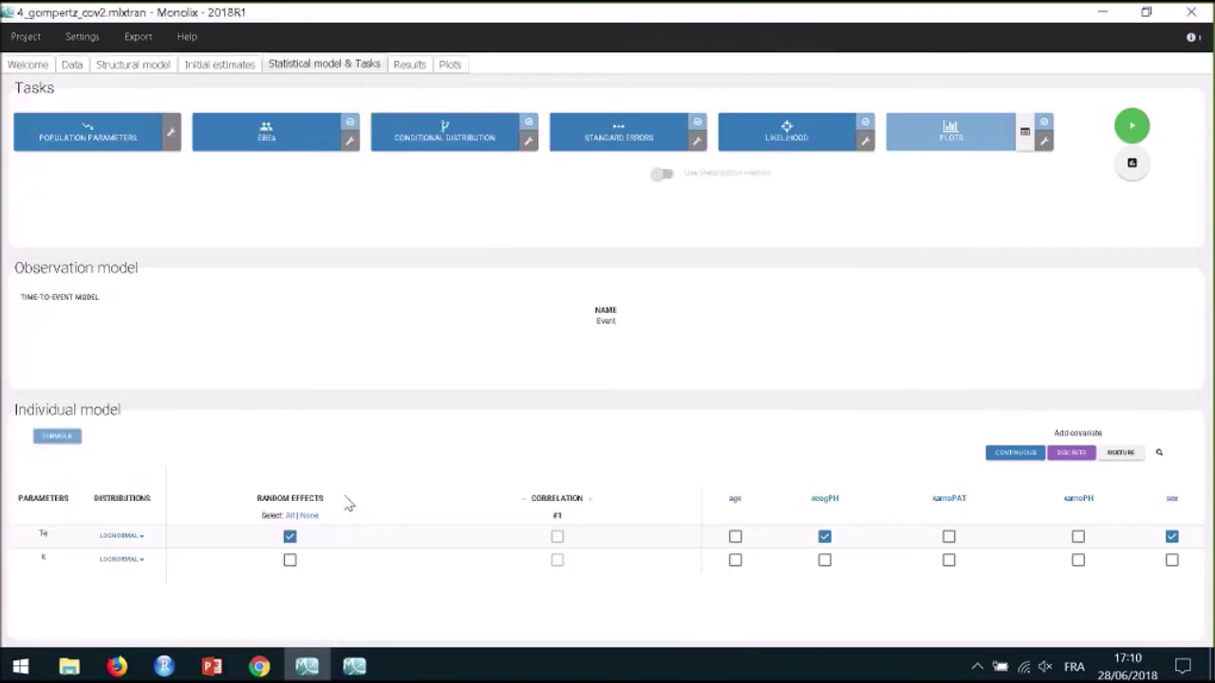
left_click(1132, 127)
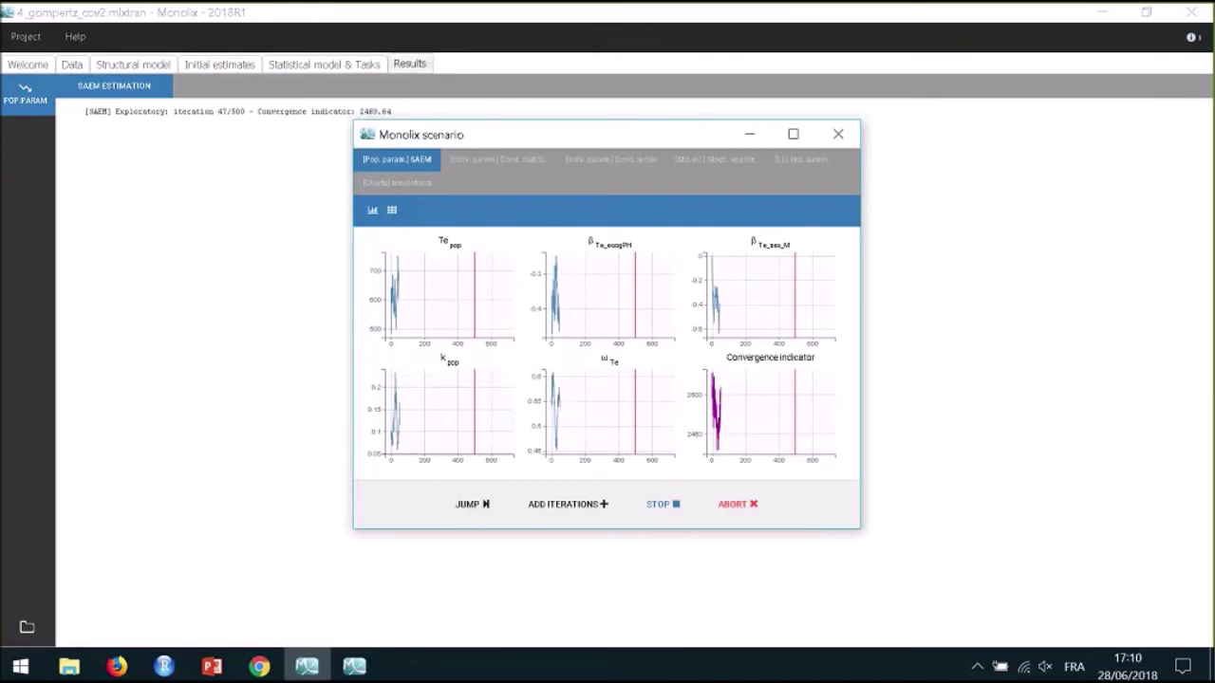
Step: Switch to PowerPoint and present slide 21 with the tables on adding and removing covariates stepwise
left_click(213, 668)
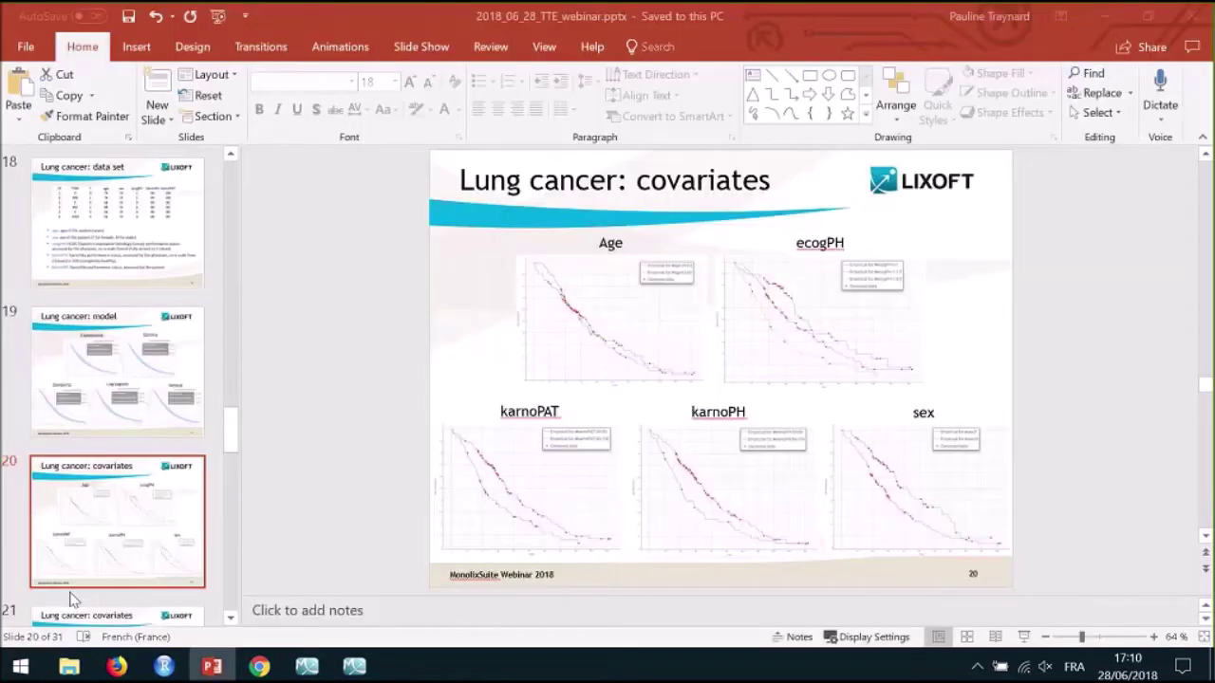
left_click(138, 617)
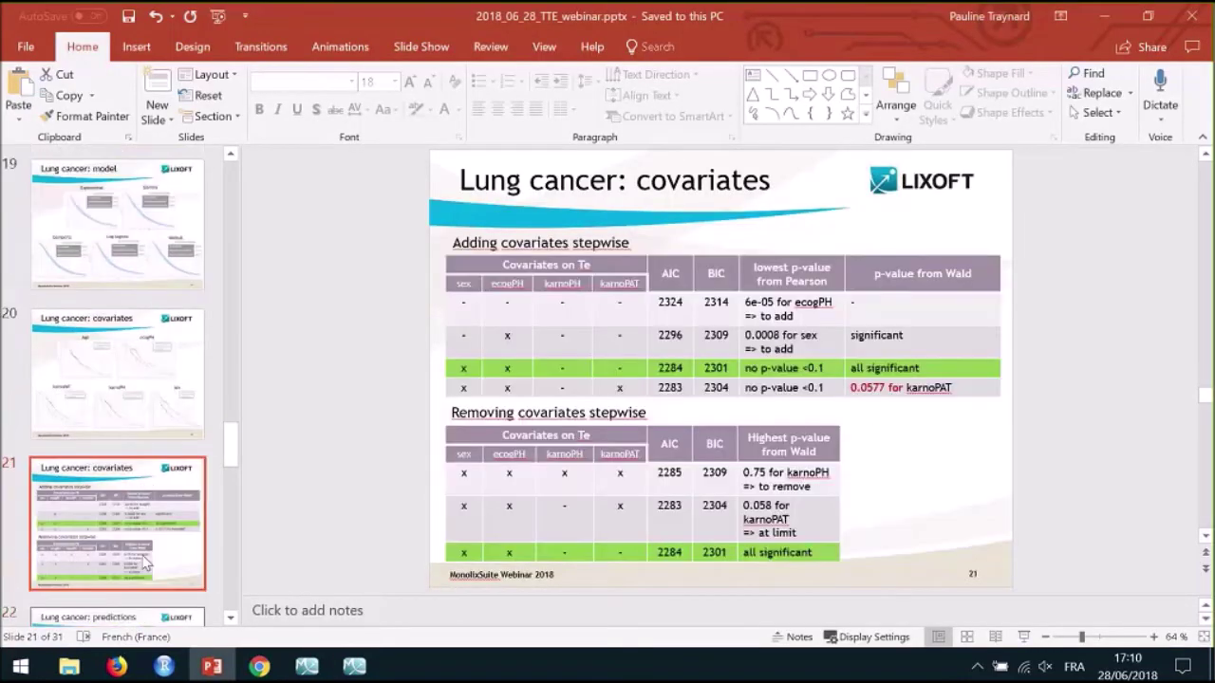
left_click(1024, 636)
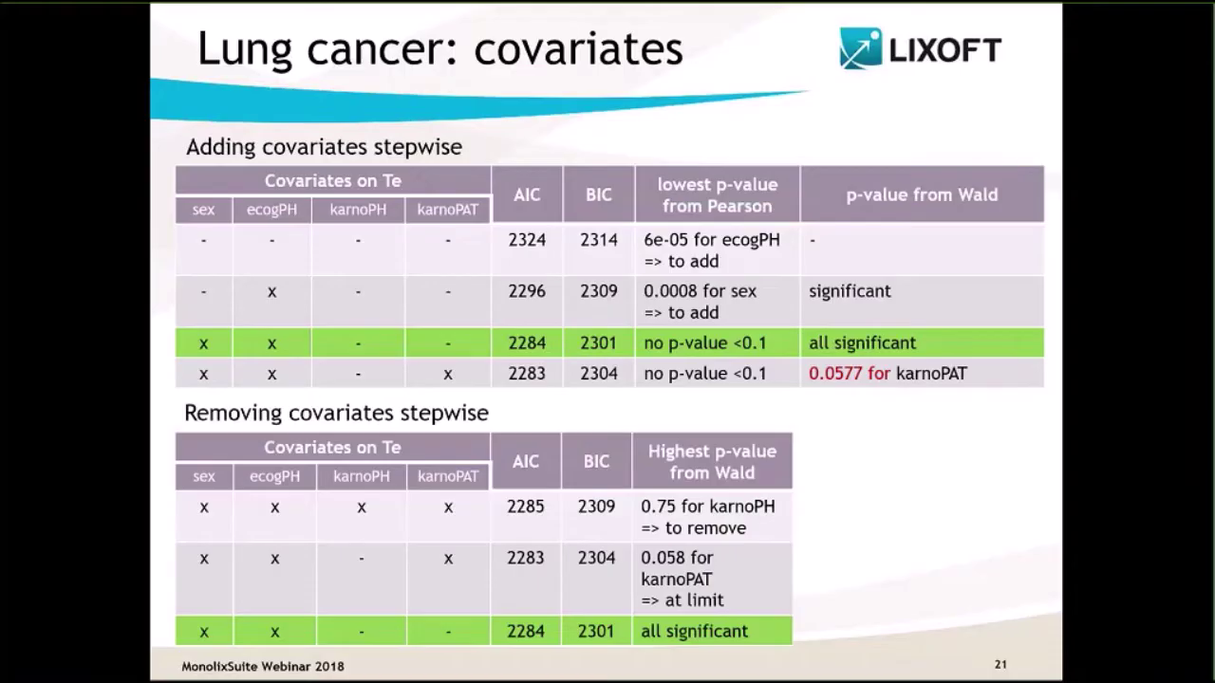
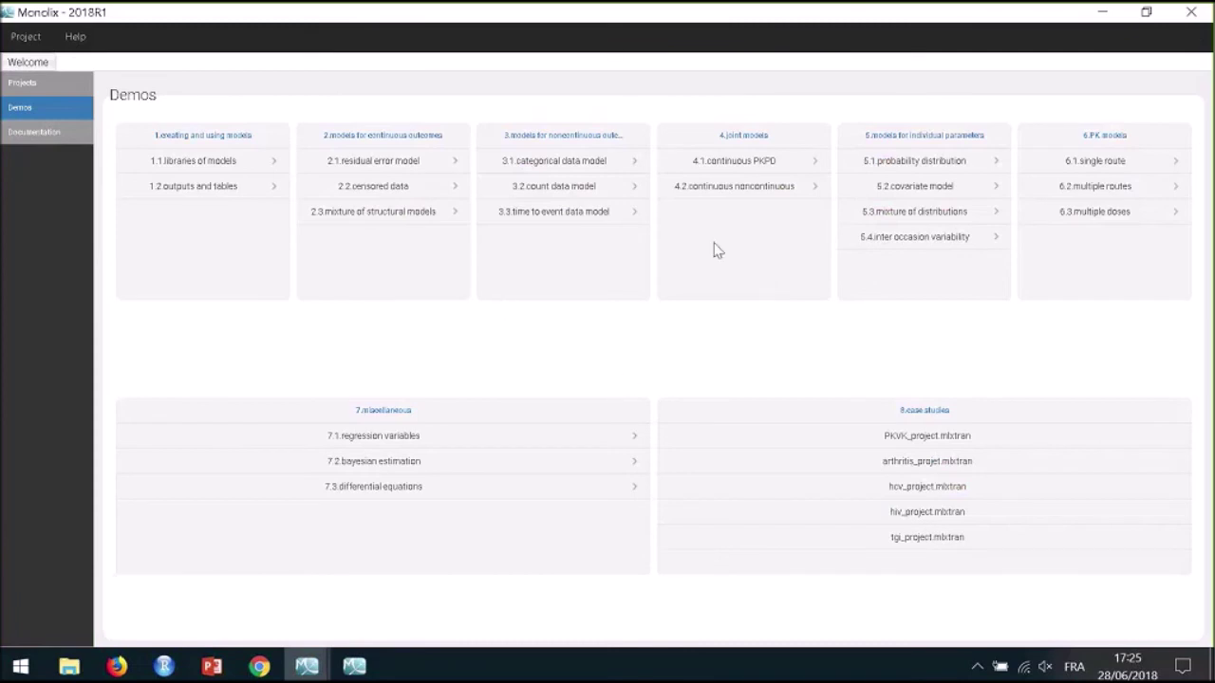
Step: Open the demo PKrtte_project.mlxtran from the 4.2.continuous_noncontinuous joint models and examine its structural model, highlighting Cc in the hazard equation
left_click(769, 192)
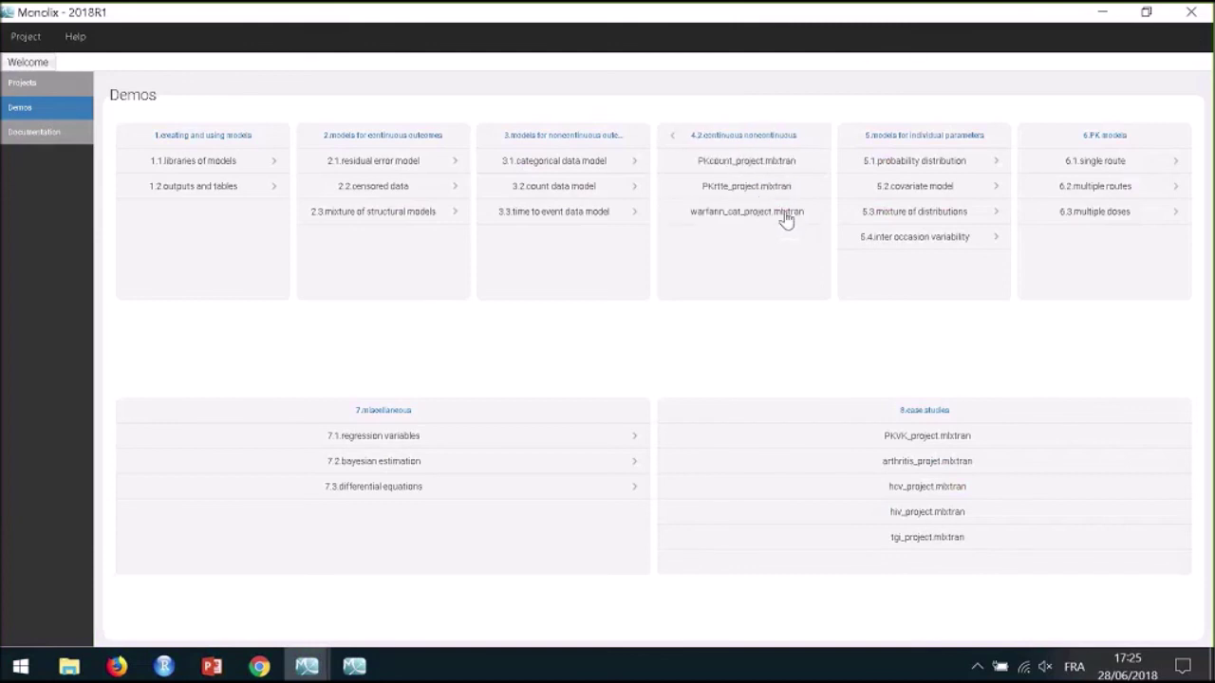
left_click(775, 186)
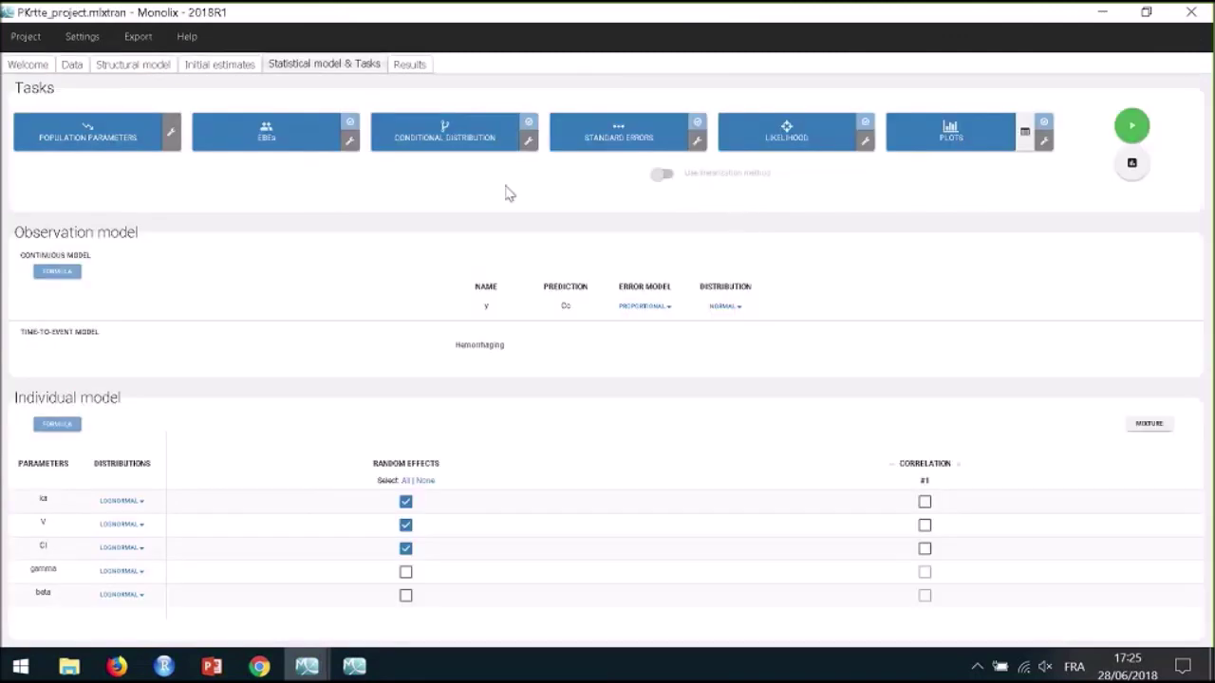
left_click(159, 65)
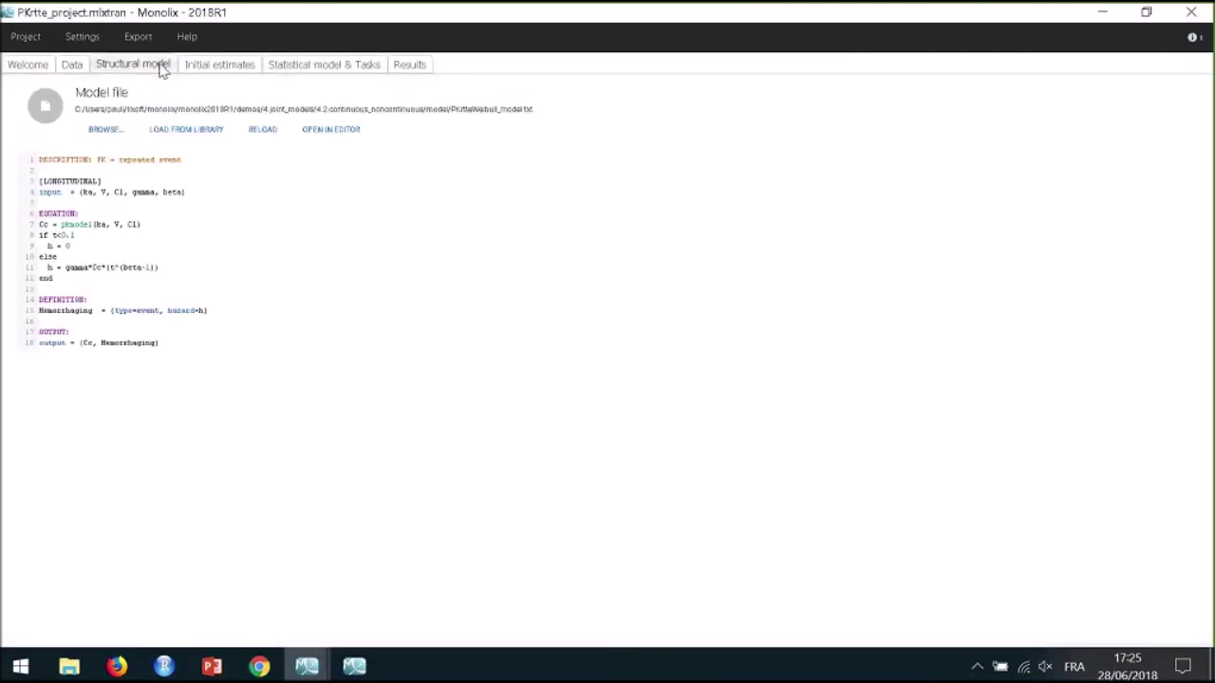
left_click(144, 224)
left_click(125, 286)
left_click_drag(92, 267, 106, 267)
left_click(214, 268)
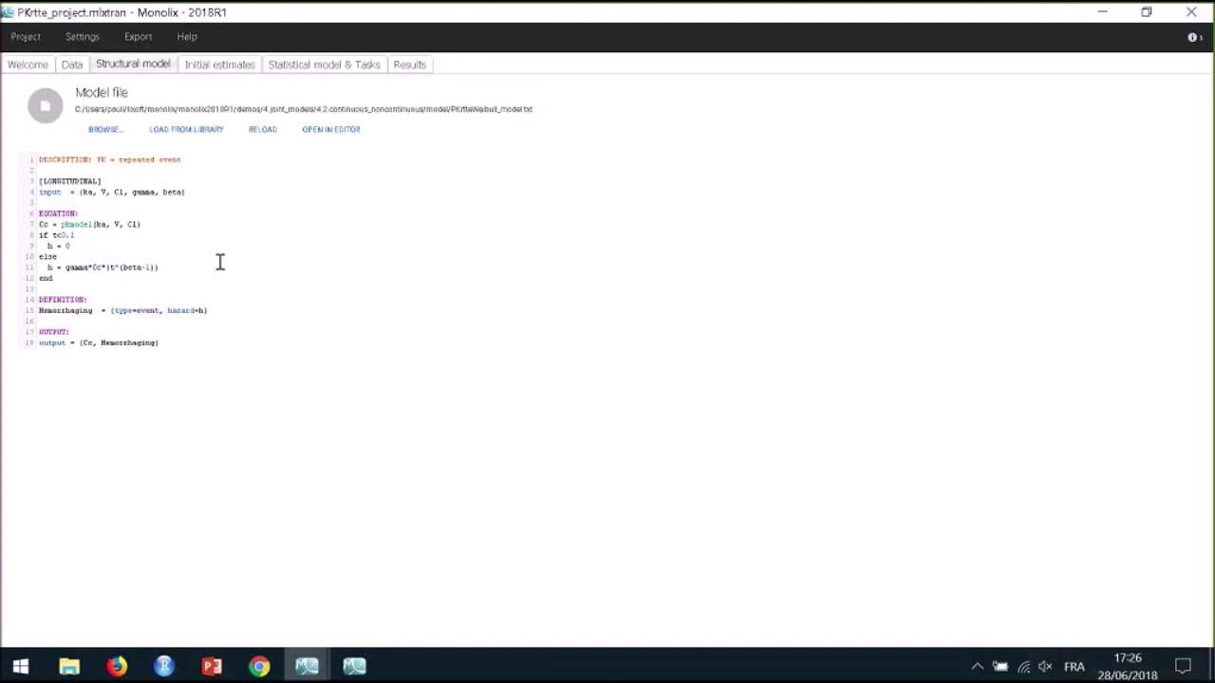
Step: Review the demo's statistical model and population estimates, then view summary.txt from its results folder and close the file
left_click(347, 64)
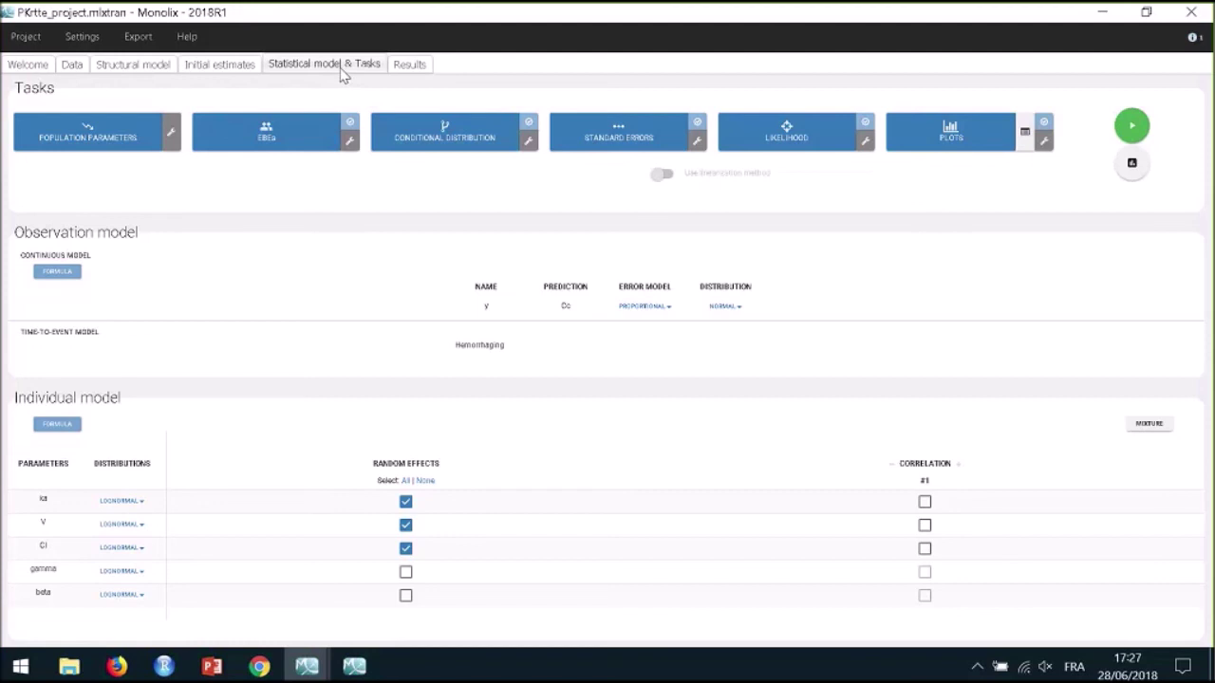
left_click(411, 66)
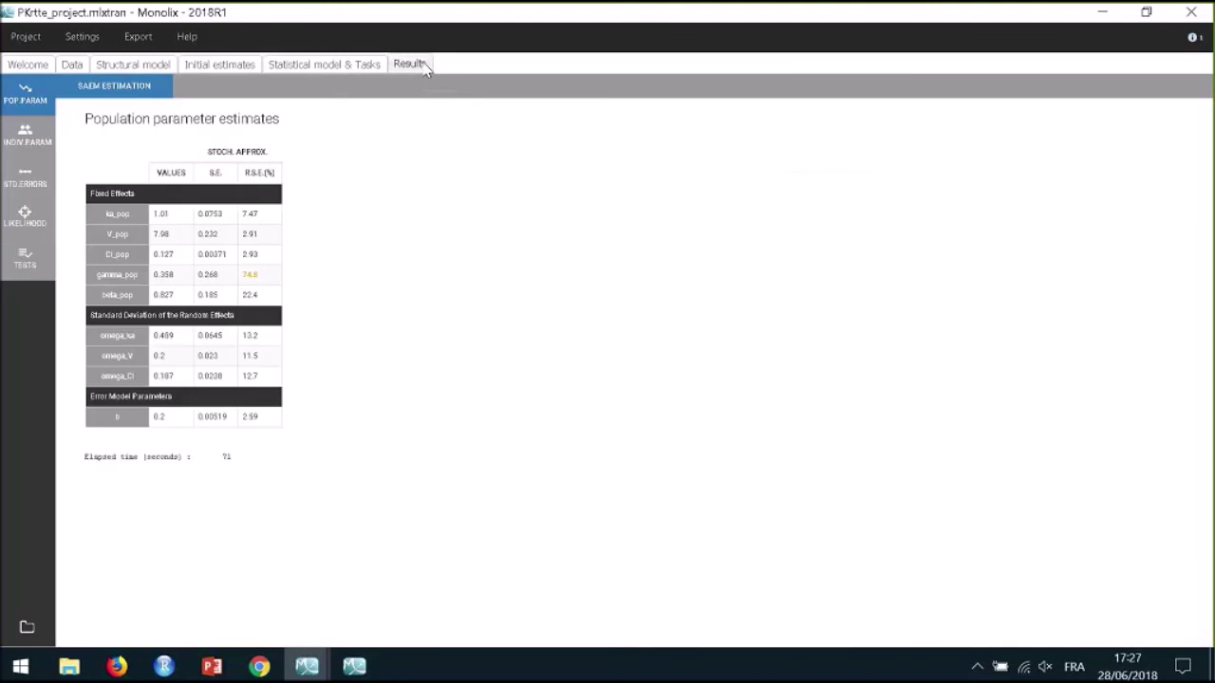
left_click(27, 629)
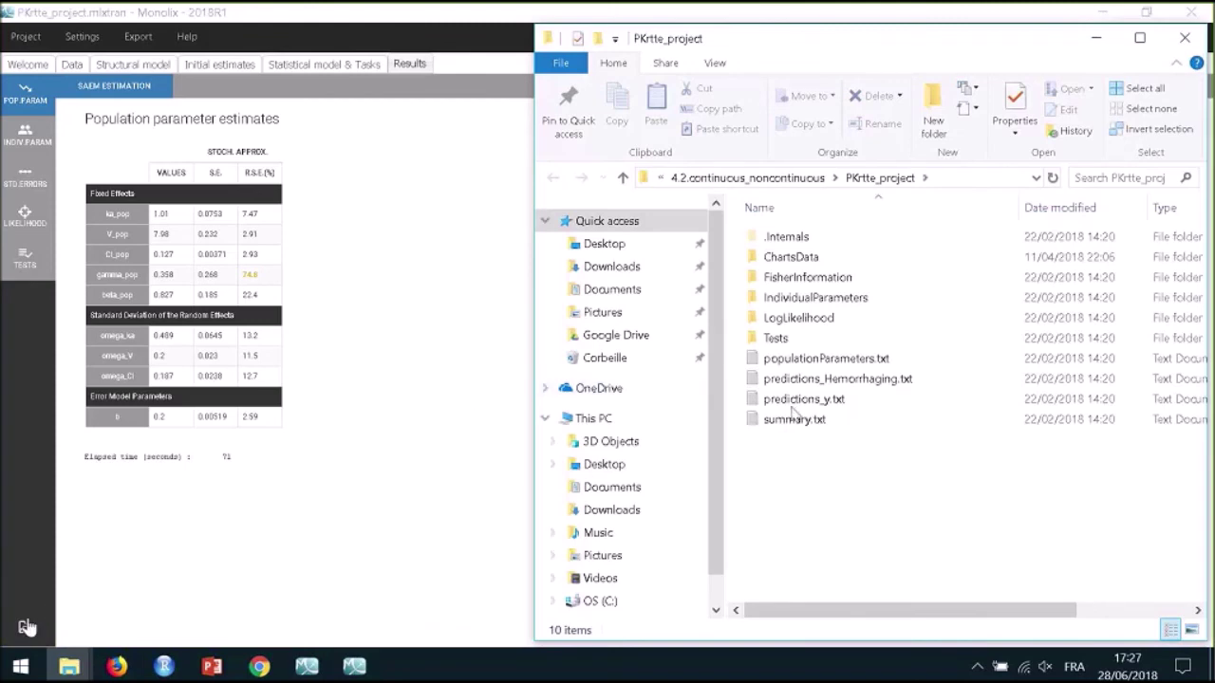
double_click(843, 420)
left_click_drag(1005, 185, 987, 40)
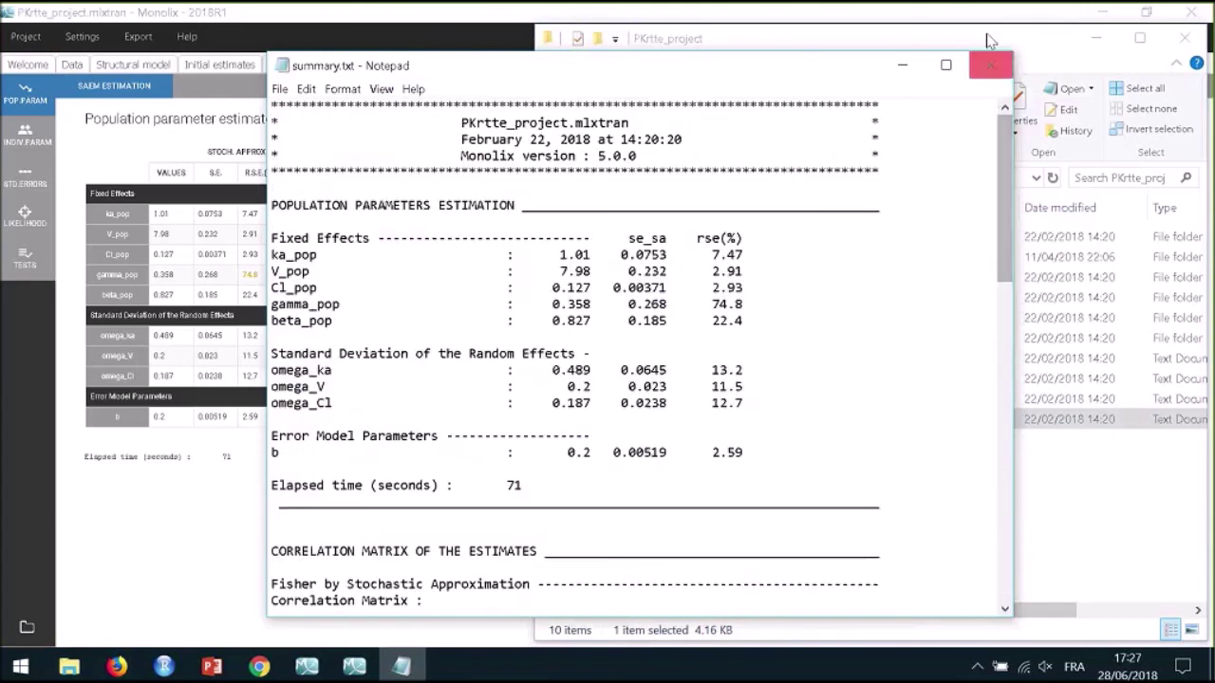
left_click(991, 65)
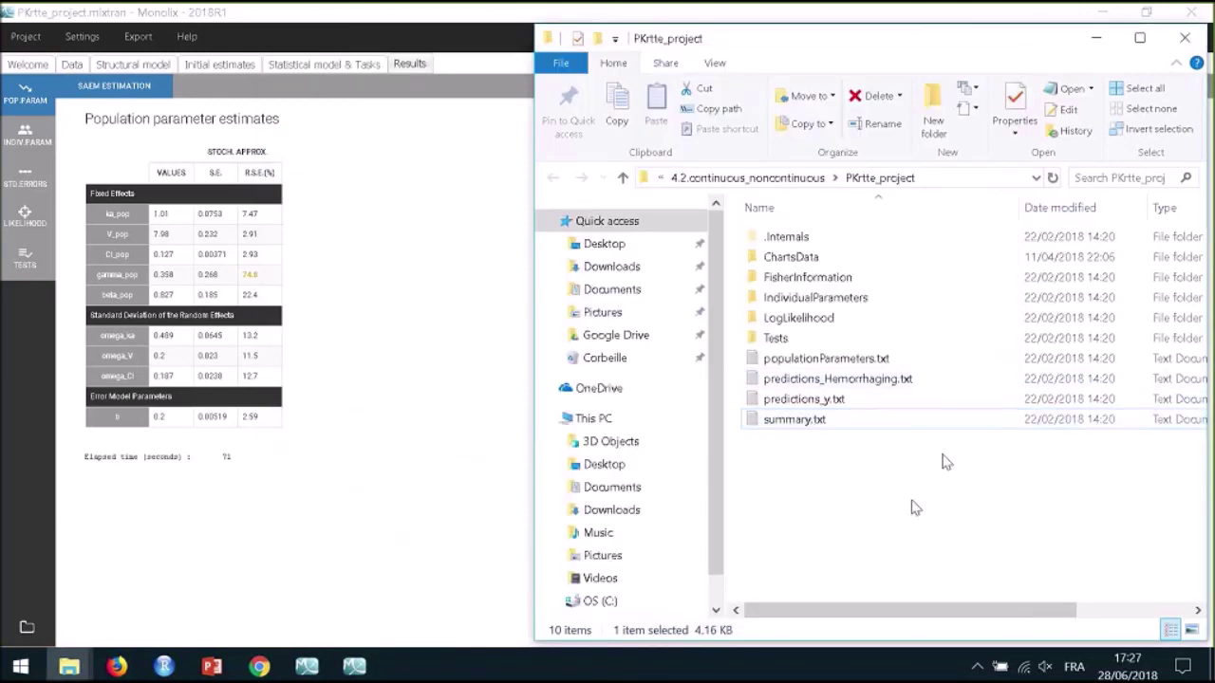
left_click(947, 462)
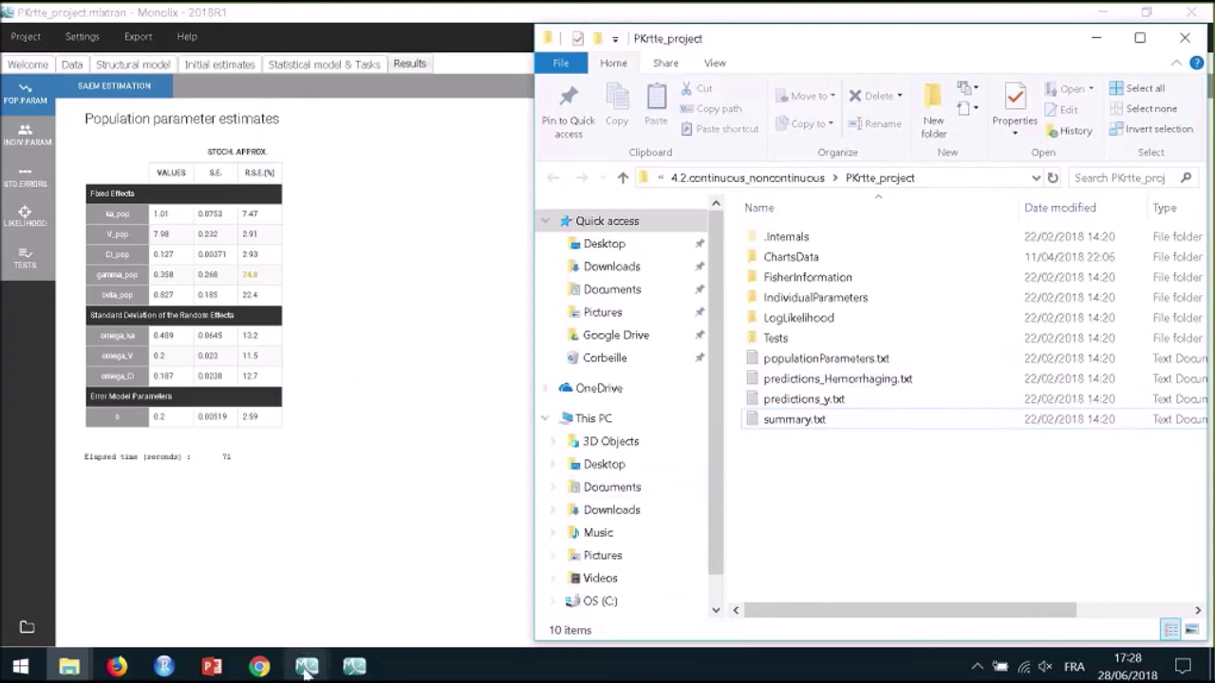
Step: Switch to the Monolix window with 4_gompertz_cov2 and examine the distribution of the individual parameters and the statistical model
mouse_move(306, 667)
left_click(254, 590)
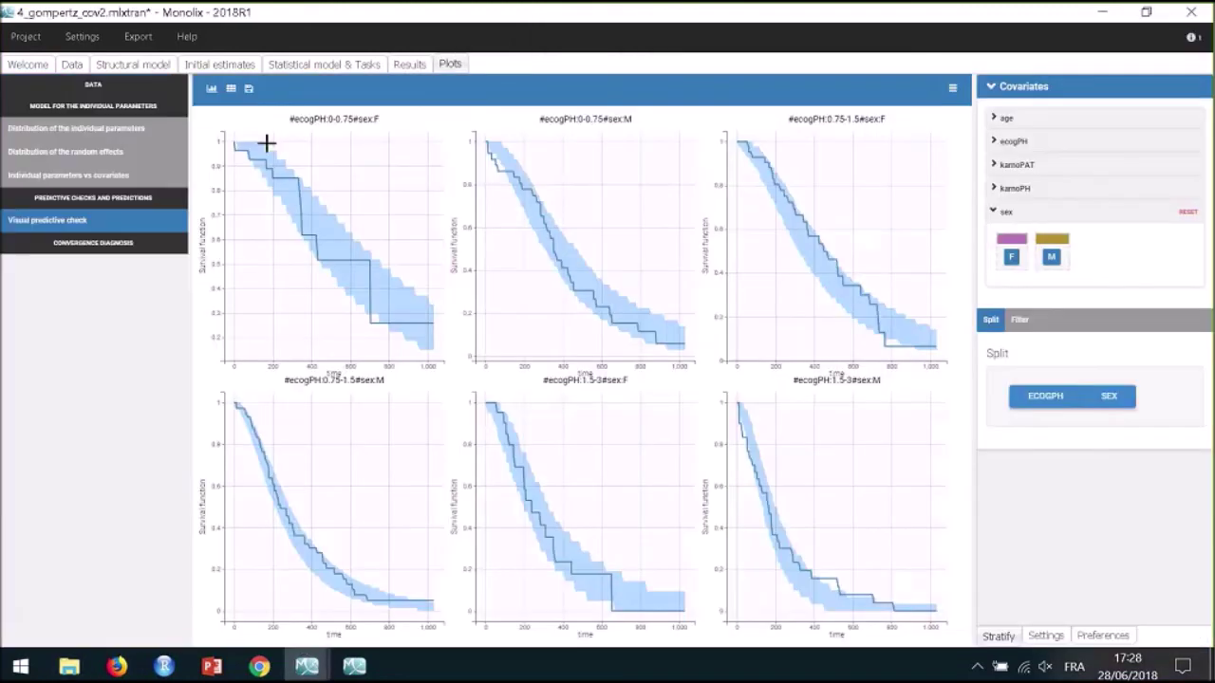
left_click(149, 133)
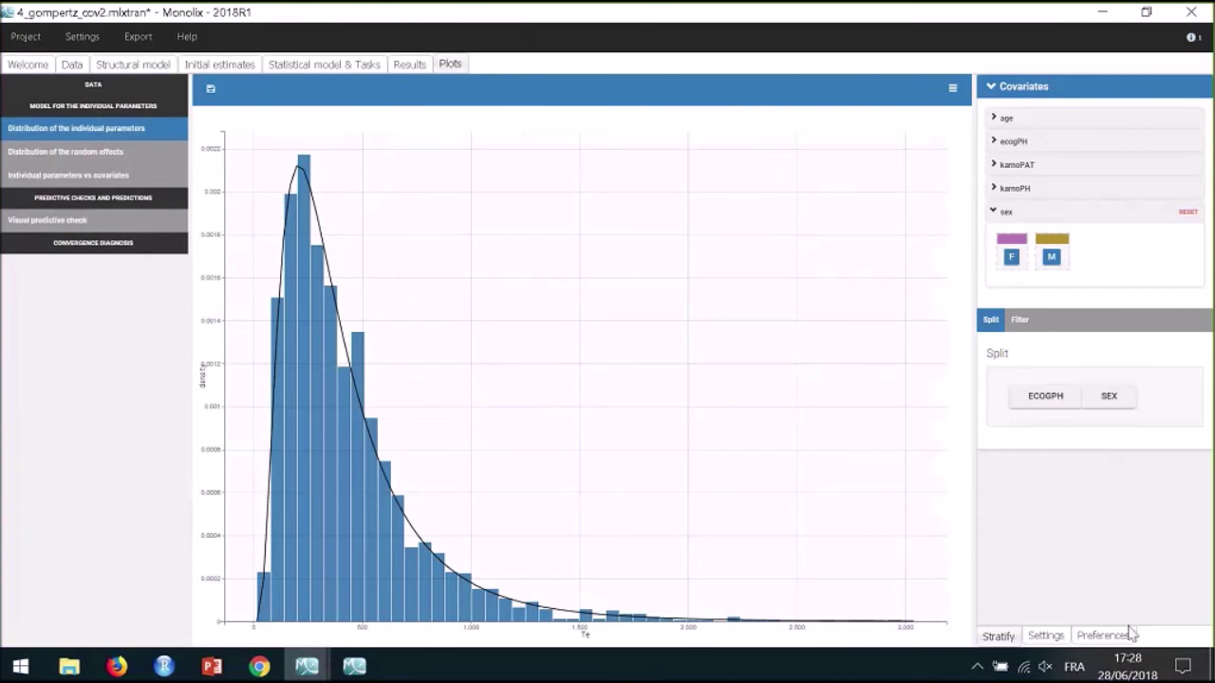
left_click(1048, 635)
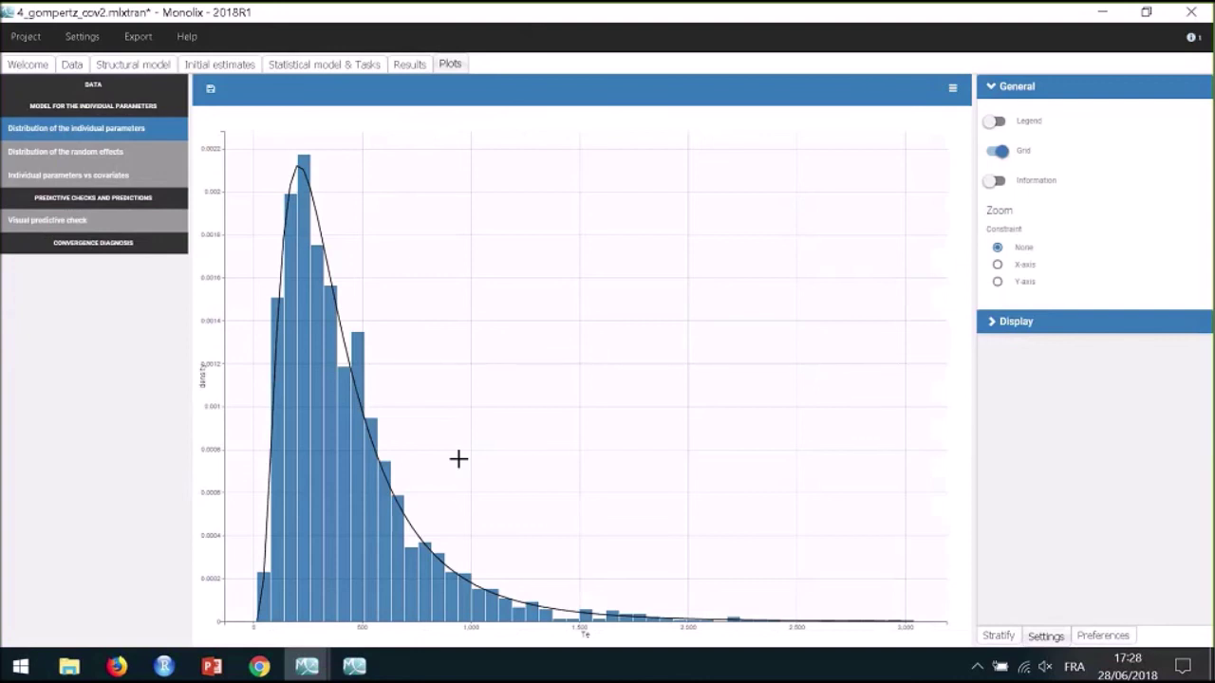
left_click(351, 64)
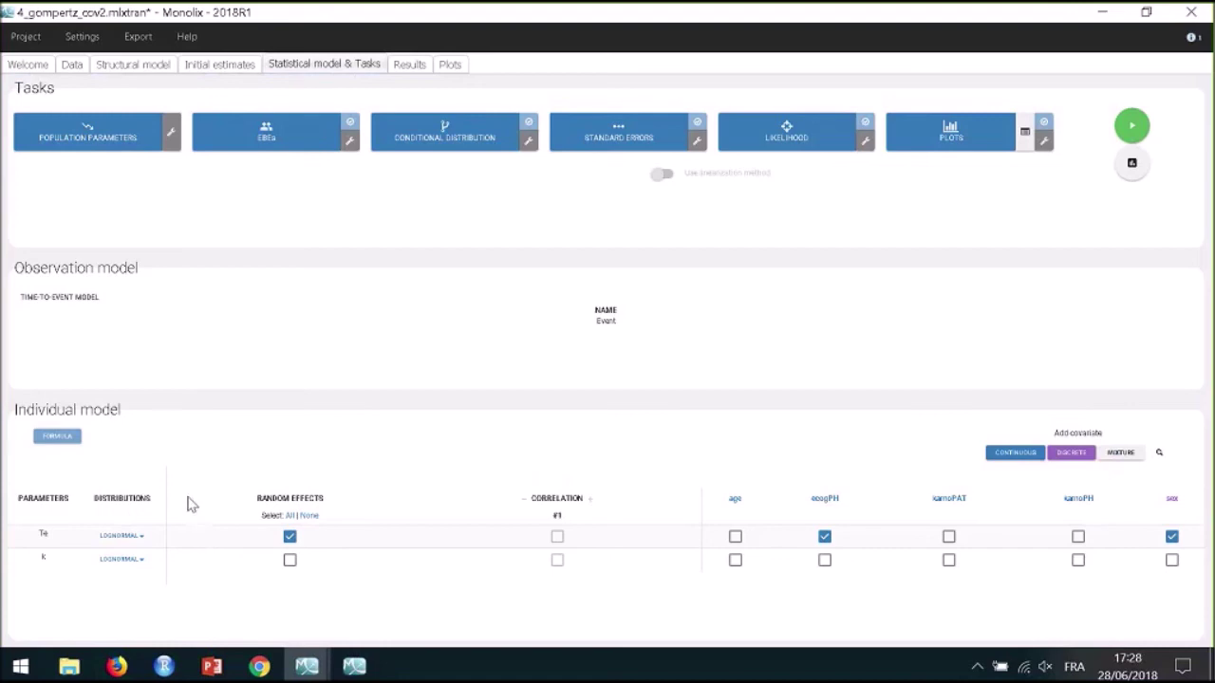
left_click(463, 67)
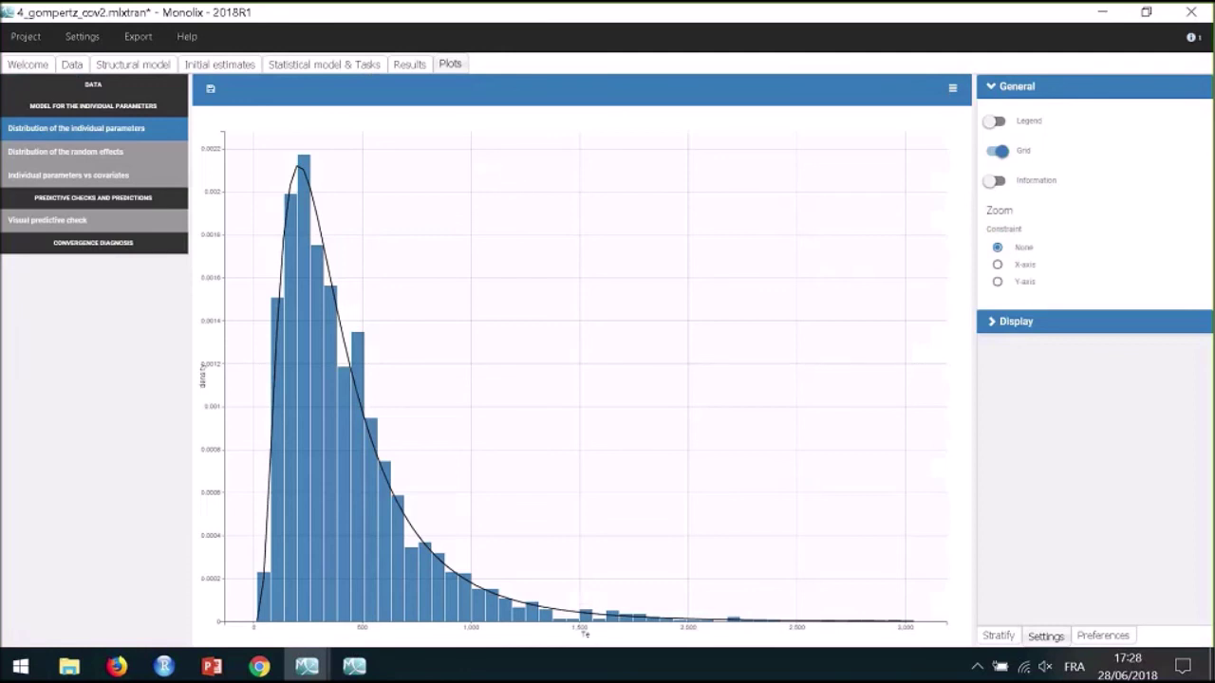
Step: Show the distribution of the random effects plot as a pdf instead of a boxplot
left_click(126, 153)
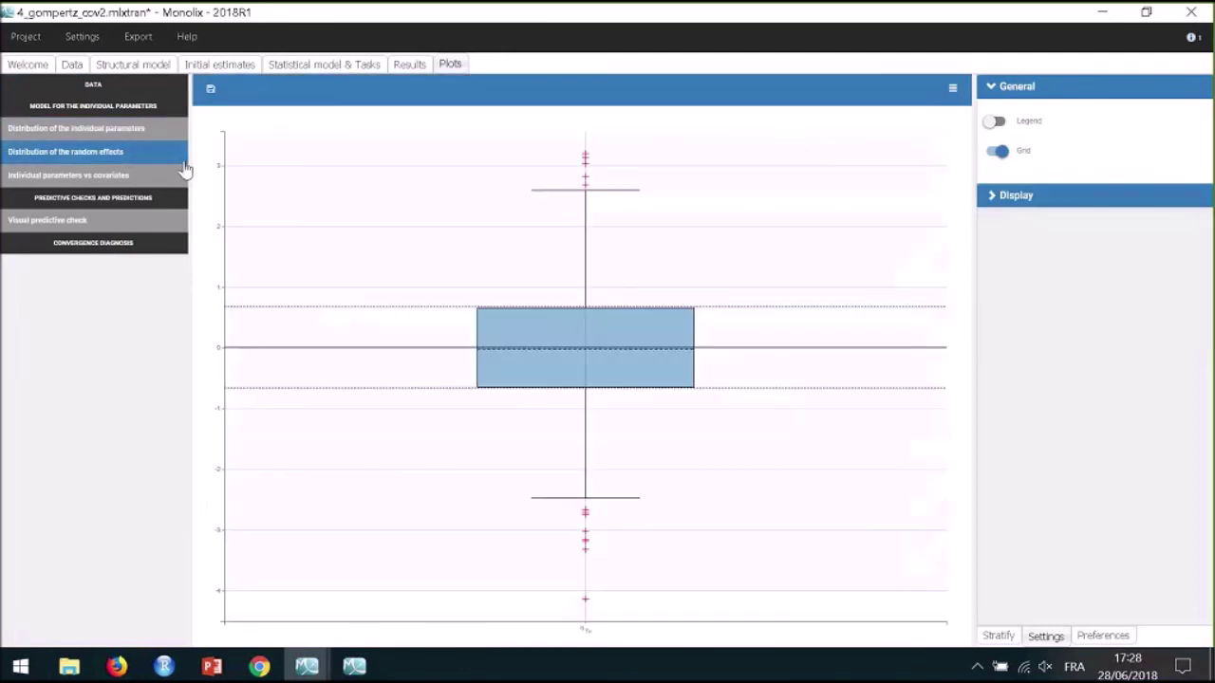
left_click(1017, 196)
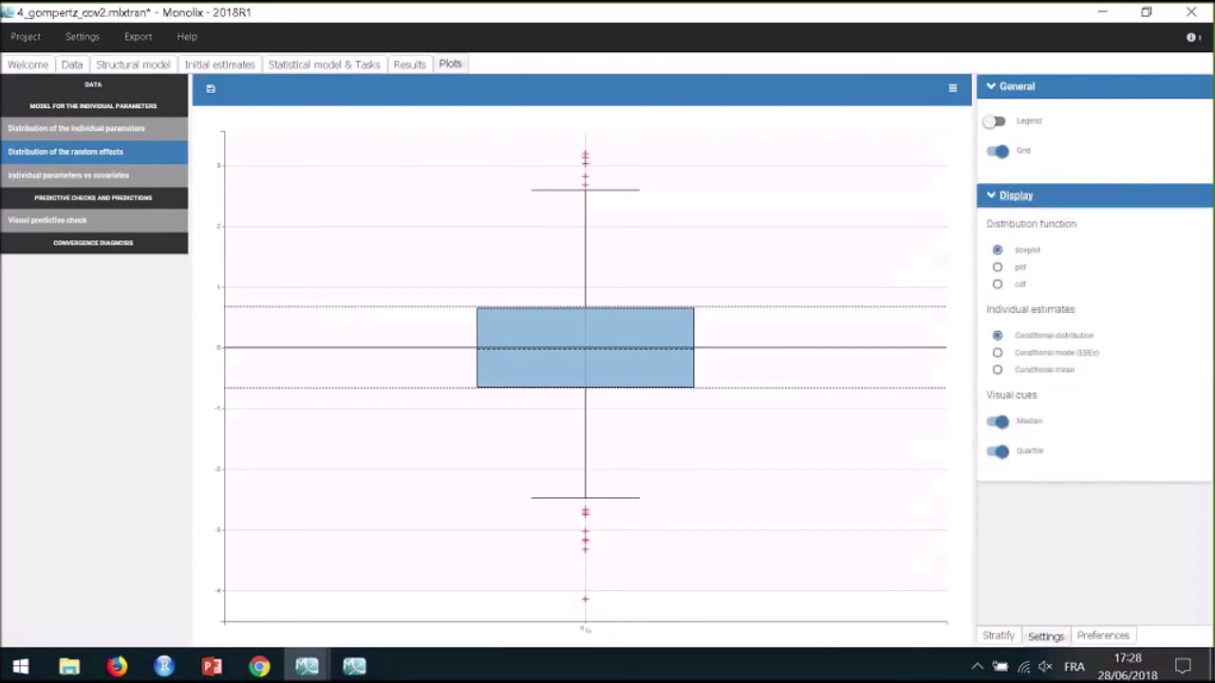
left_click(998, 268)
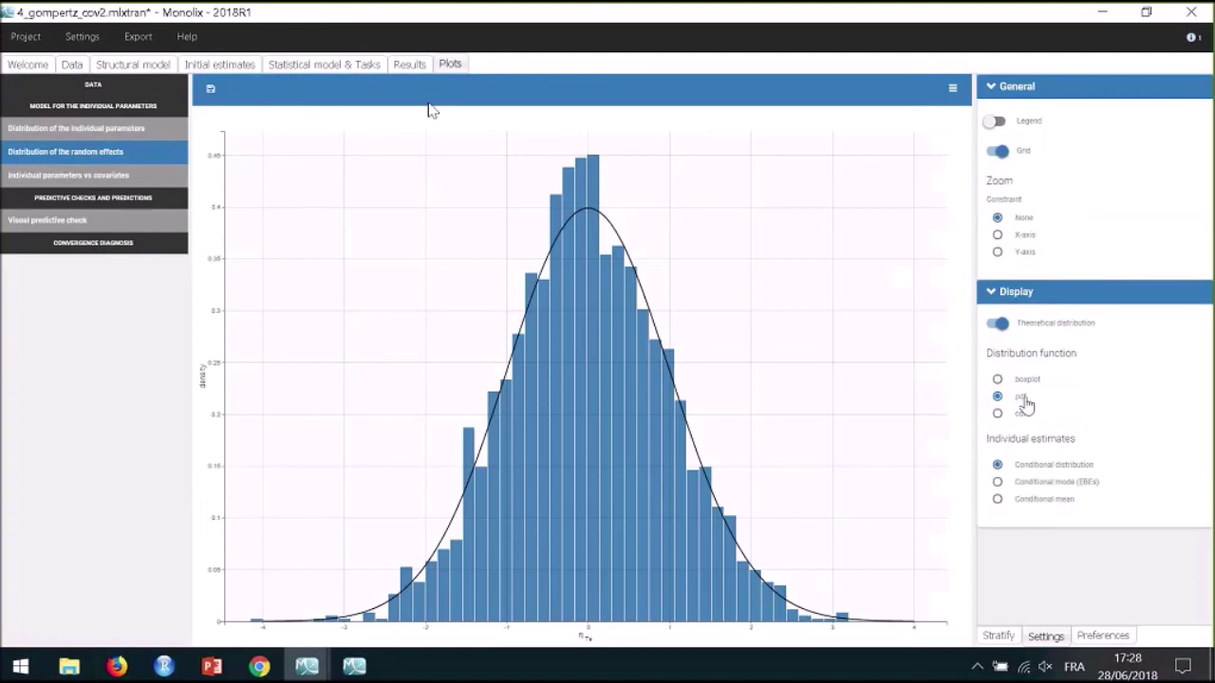
Step: Examine the Shapiro Wilk test for the normality of the random effects in the results
left_click(422, 68)
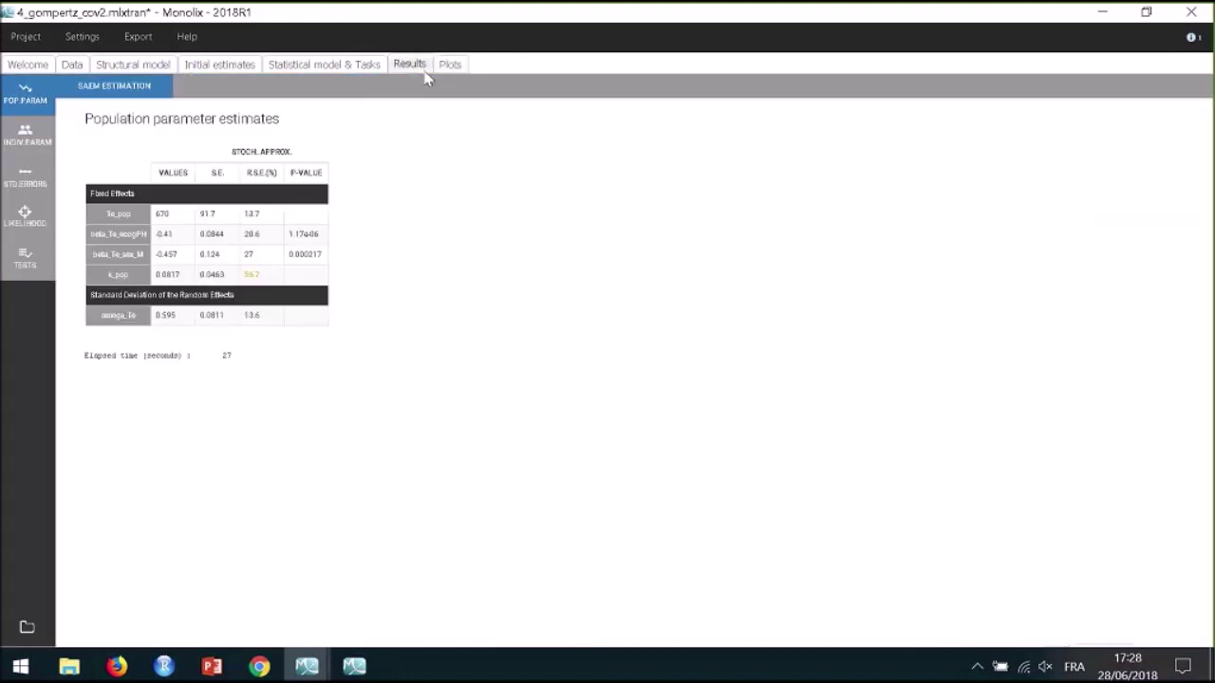
left_click(25, 258)
left_click(240, 97)
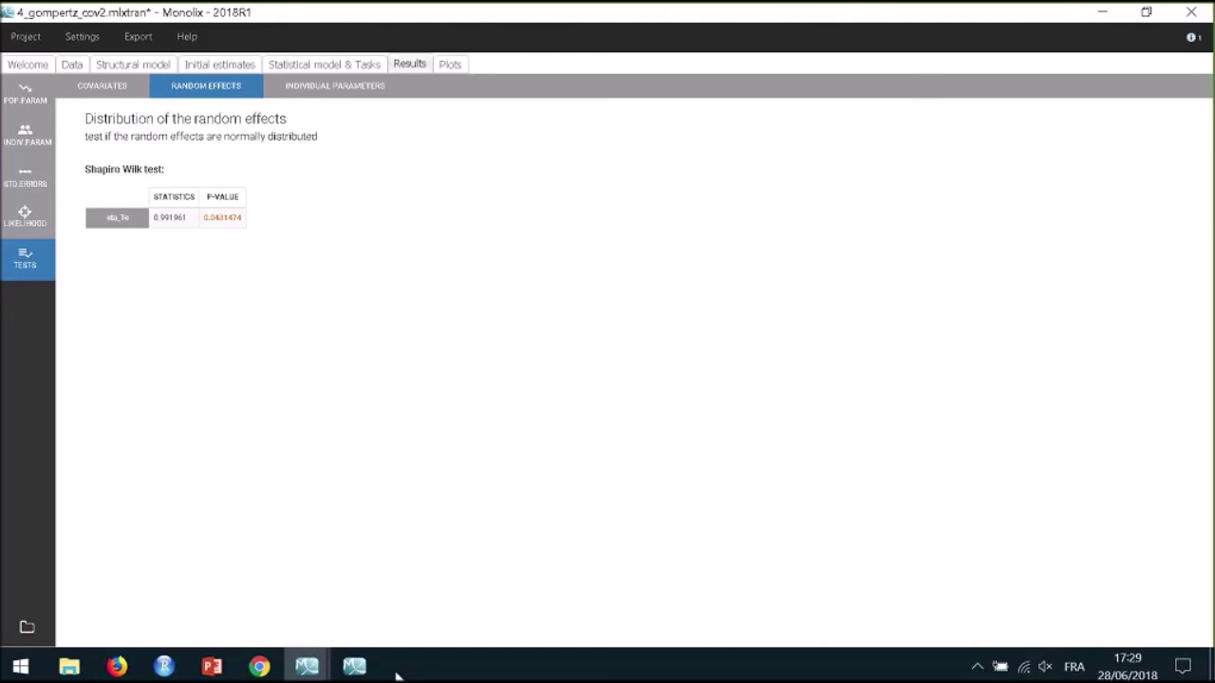
Step: Switch to the Monolix window with PKrtte_project and review its structural model code and statistical model
mouse_move(319, 670)
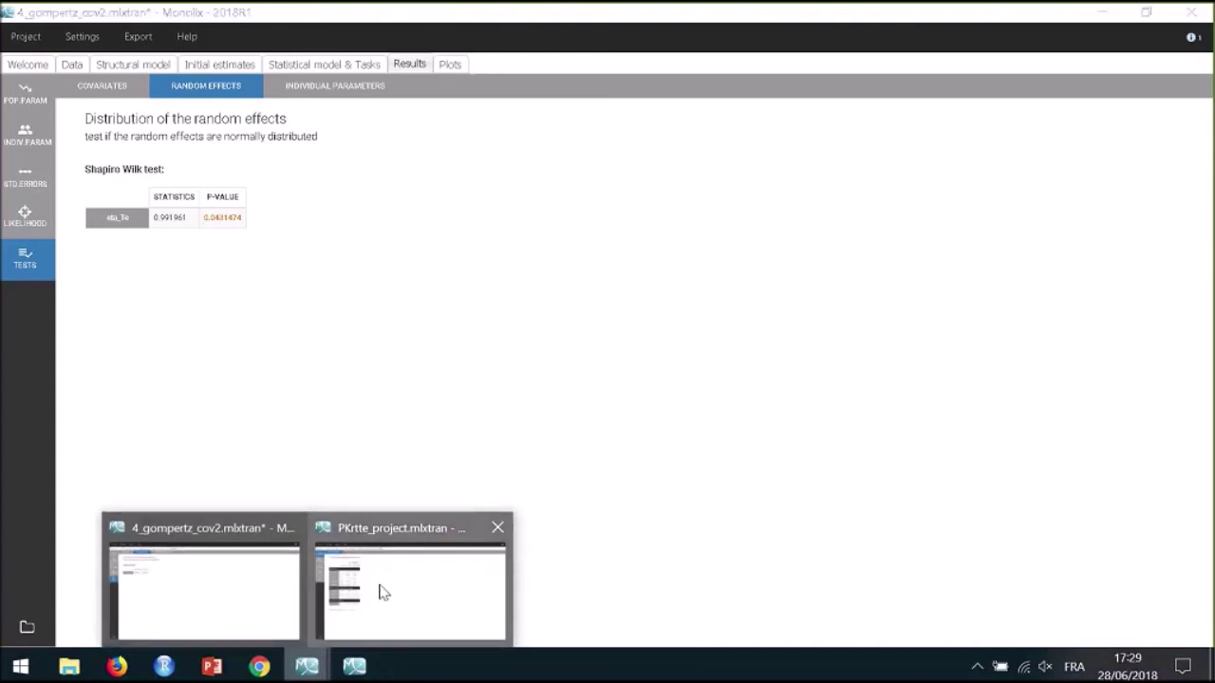
left_click(380, 589)
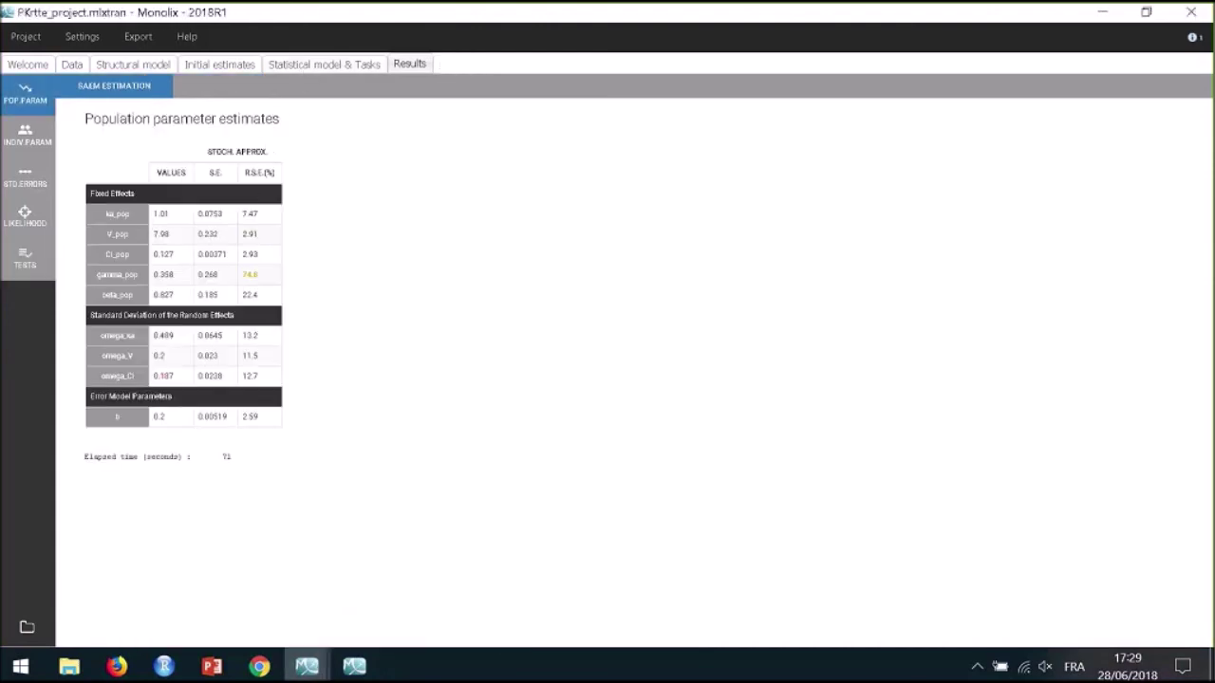
left_click(281, 64)
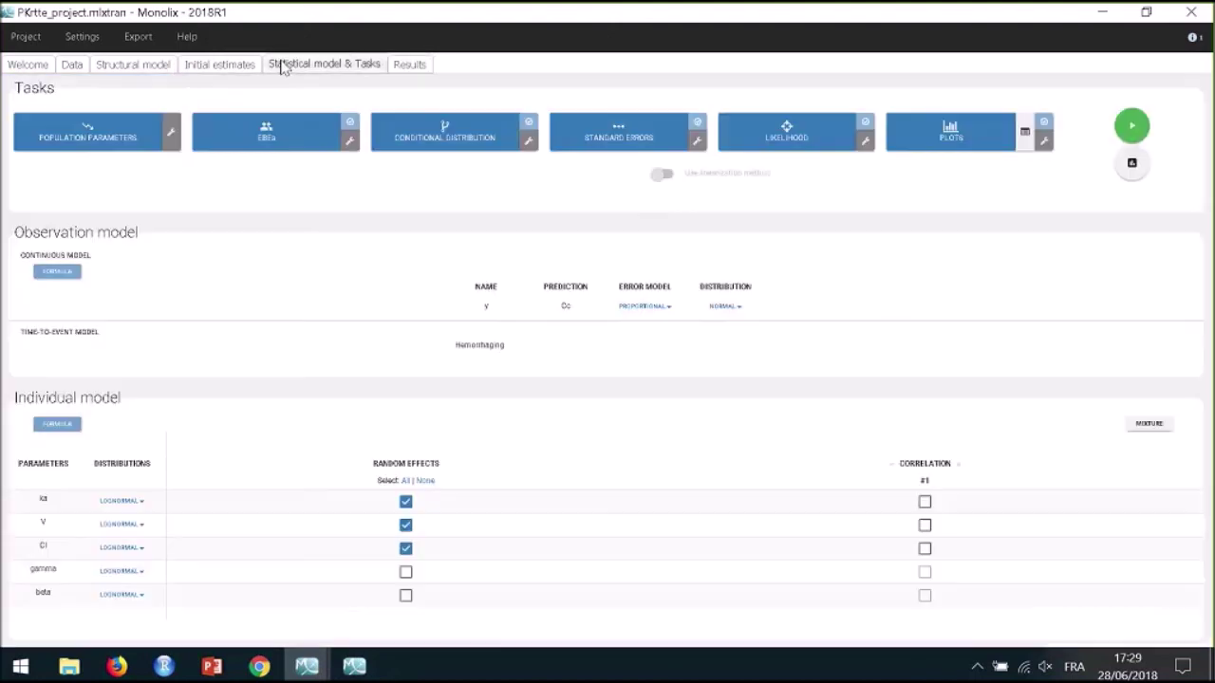
left_click(213, 72)
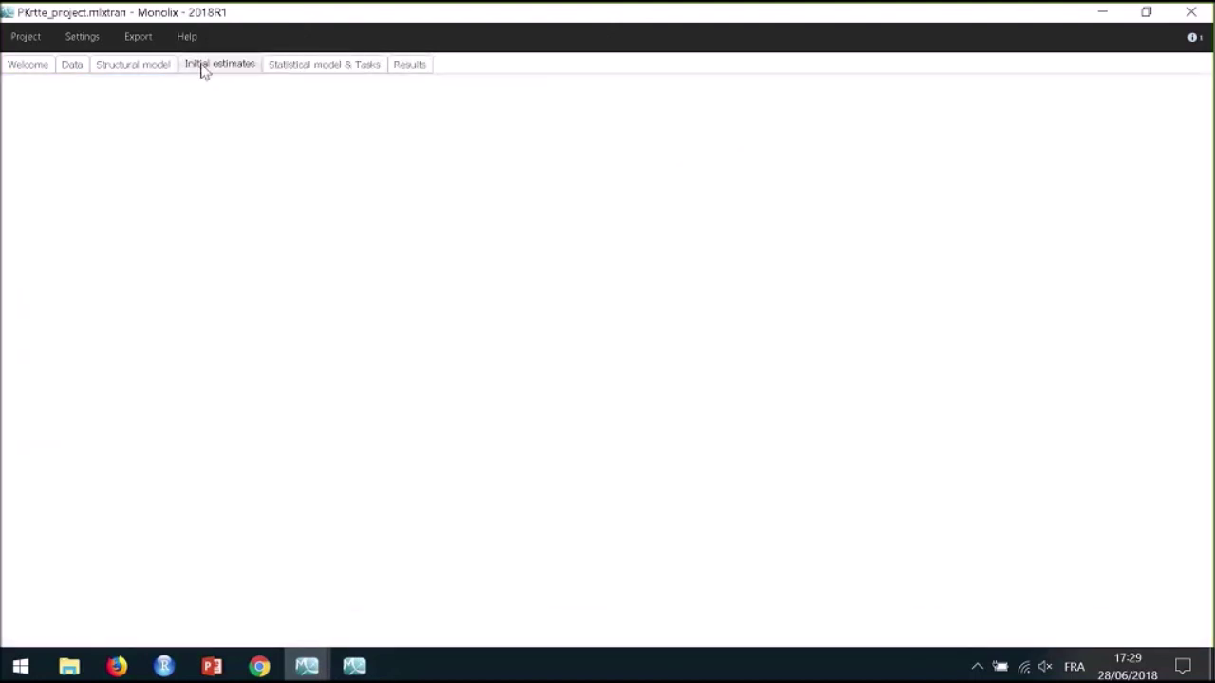
left_click(141, 74)
left_click(128, 201)
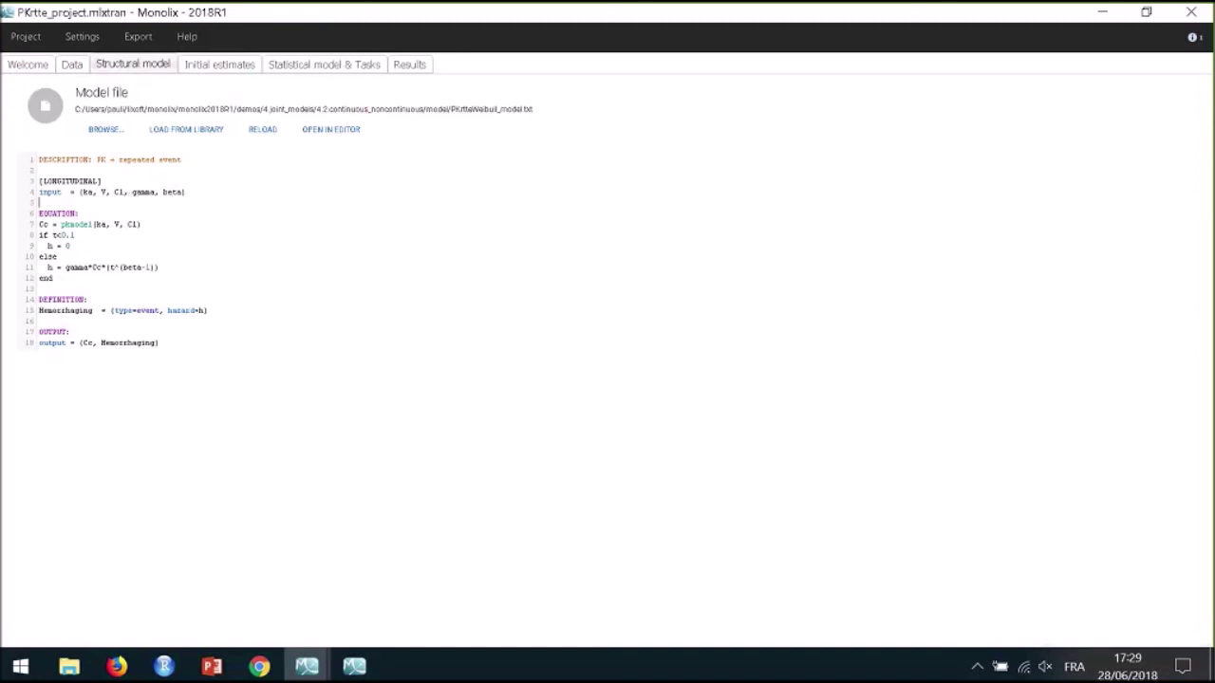
left_click(346, 65)
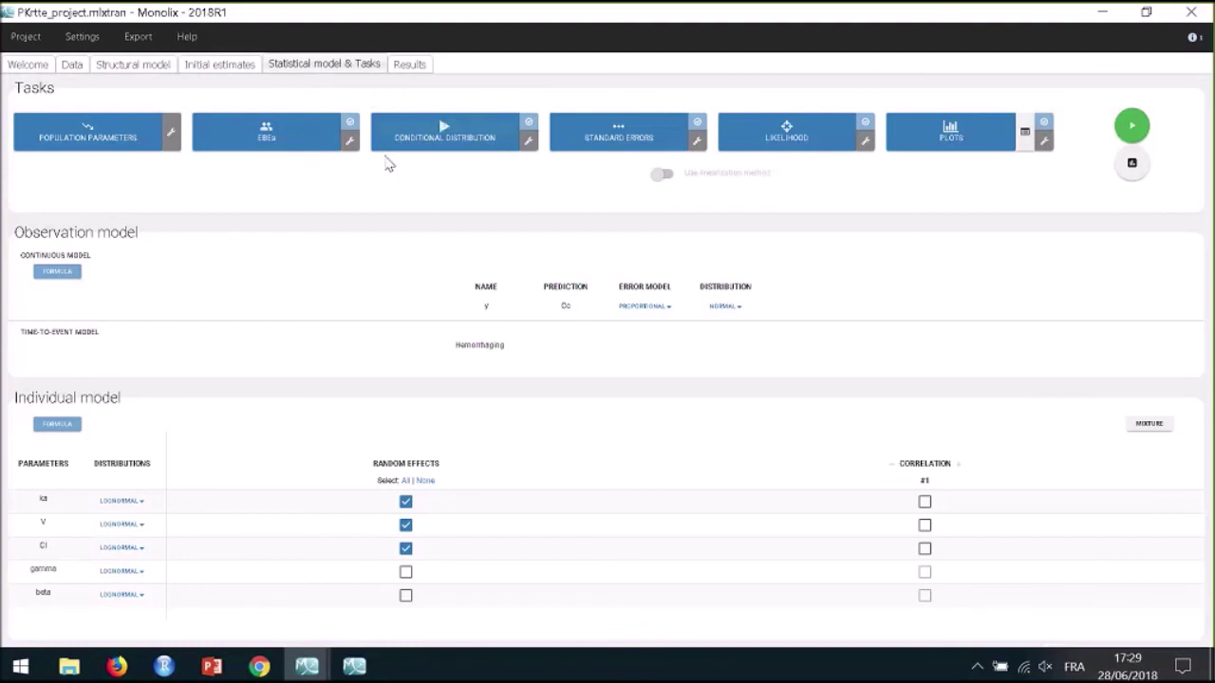
Step: View the estimation method options for the initial estimate of ka_pop and close them without changing the method
left_click(409, 63)
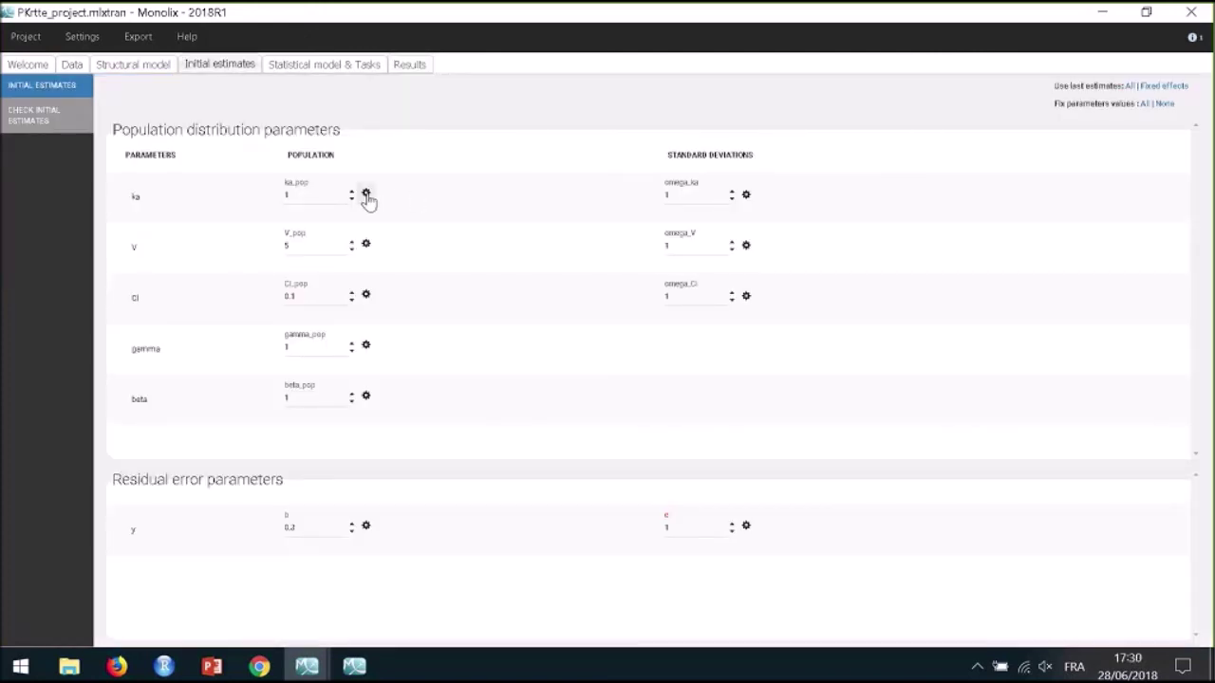
left_click(366, 195)
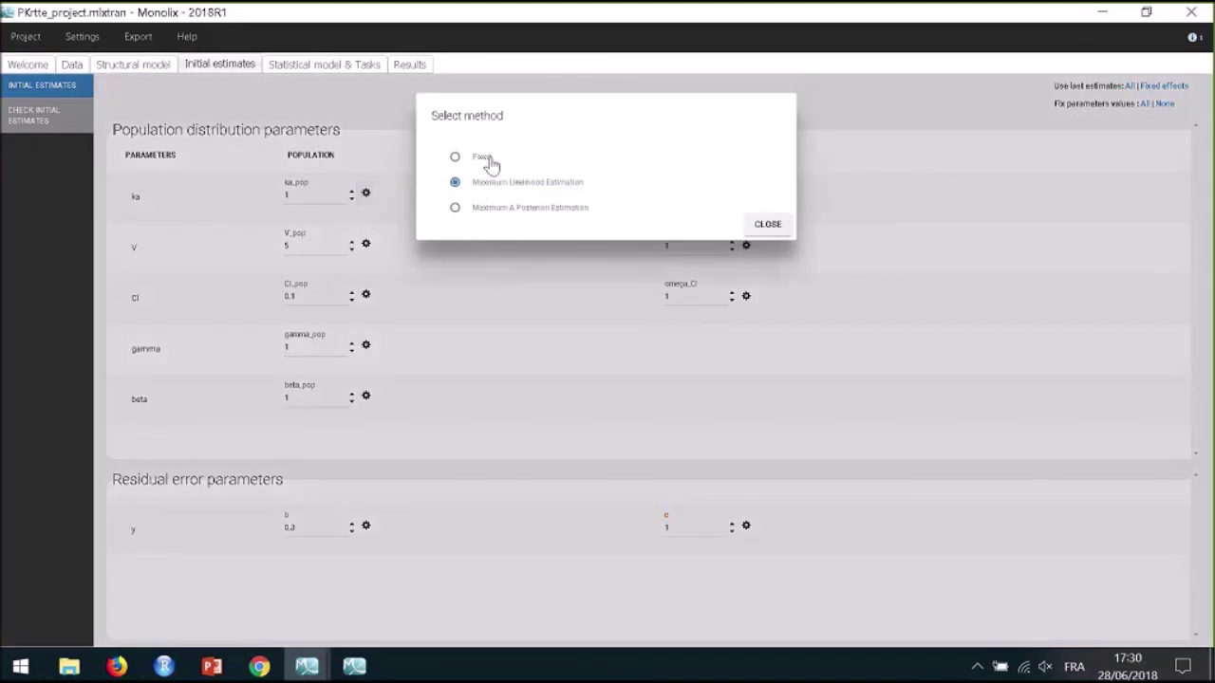
left_click(777, 228)
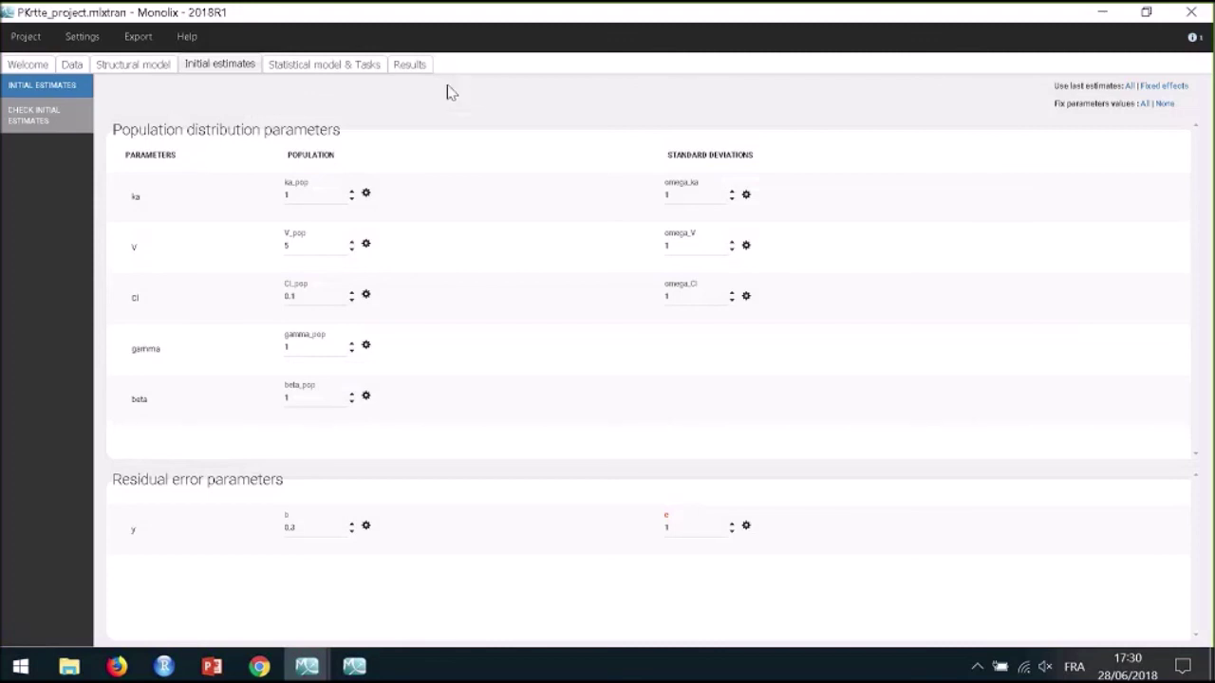
Step: Review the population parameter estimates and the importance sampling log-likelihood in the PKrtte_project results
left_click(415, 72)
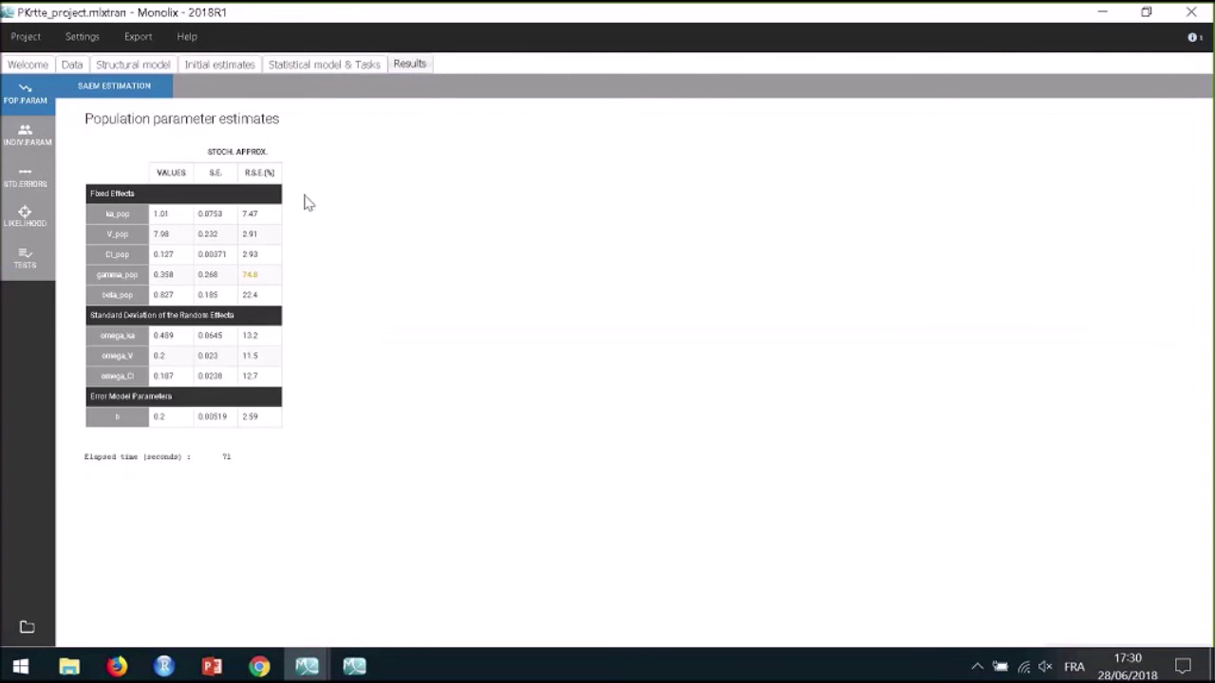
left_click(27, 224)
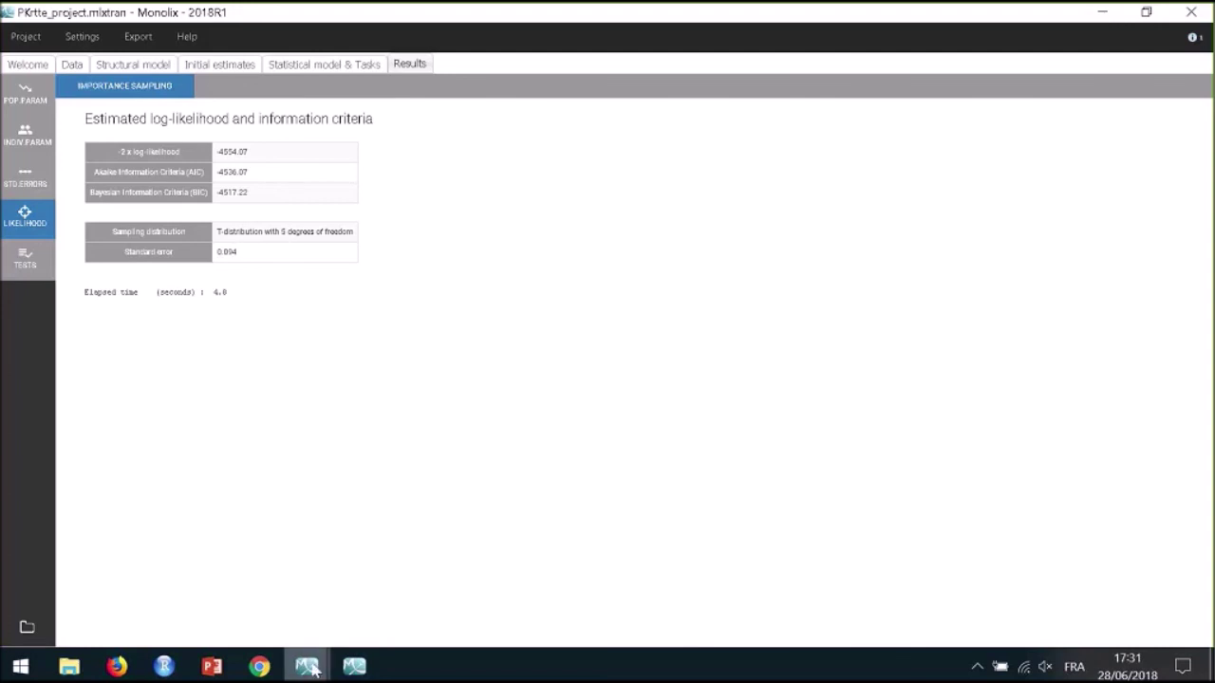
mouse_move(312, 670)
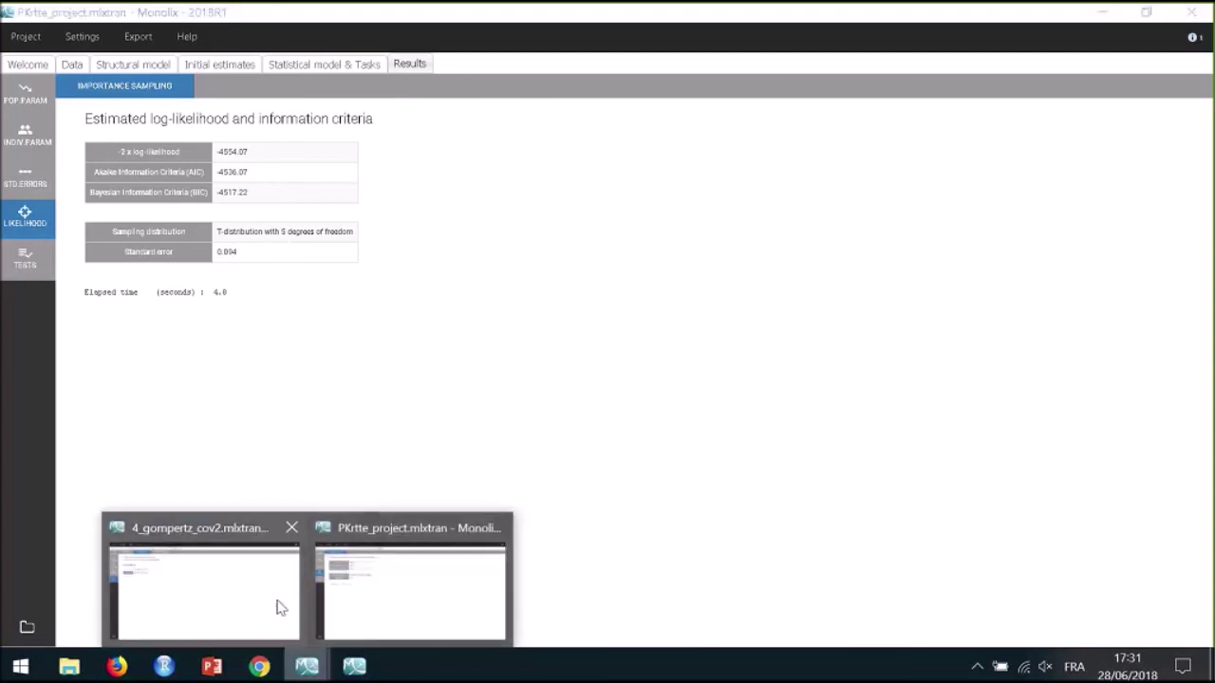
left_click(345, 602)
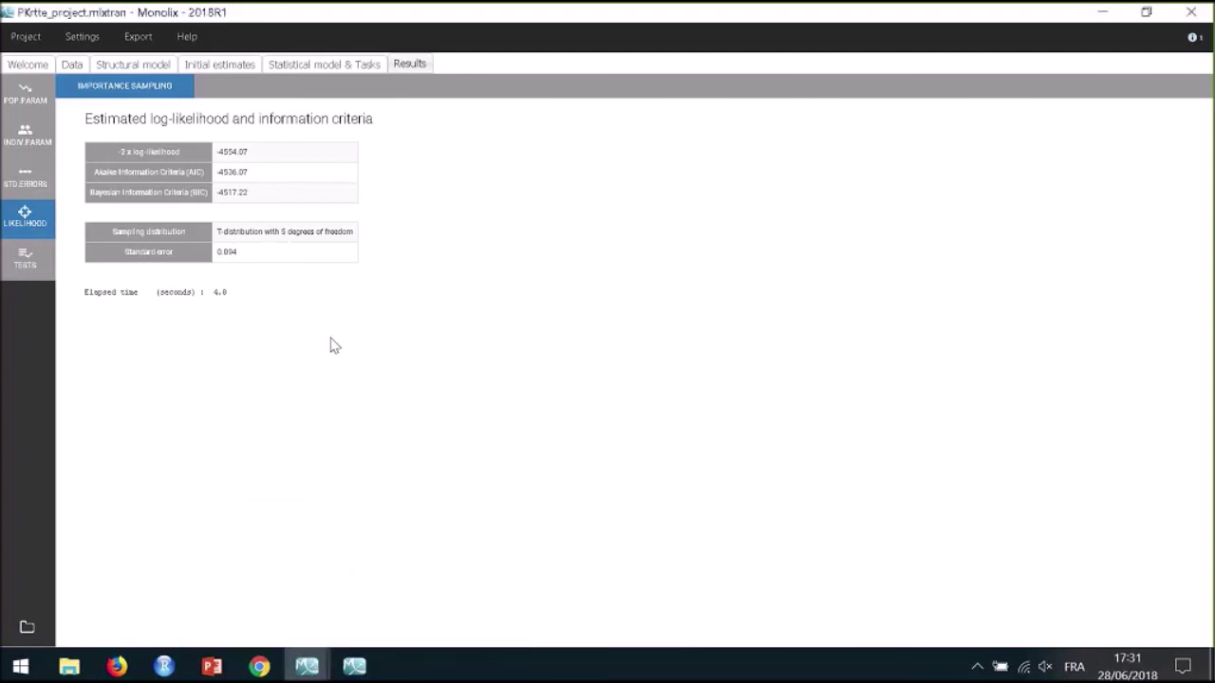
Step: Examine the hazard equation and the Hemorrhaging event definition in the joint model code, and check the observation and individual models
left_click(161, 66)
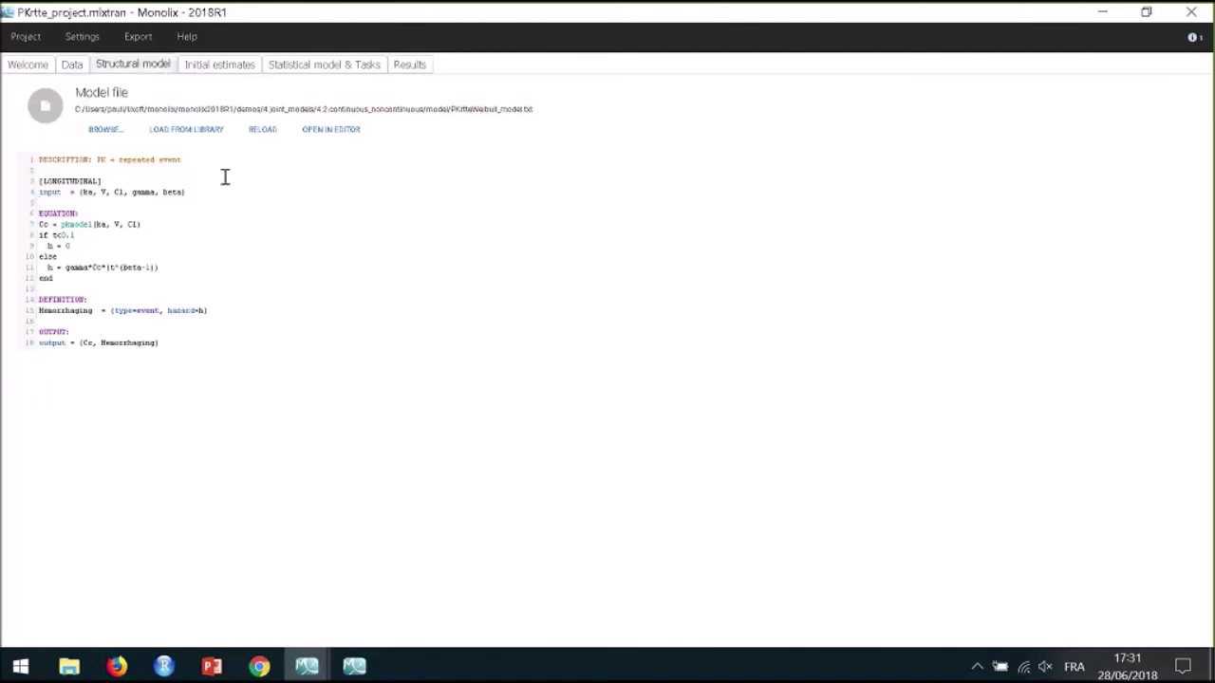
left_click(234, 306)
left_click(165, 311)
left_click(186, 269)
left_click(352, 78)
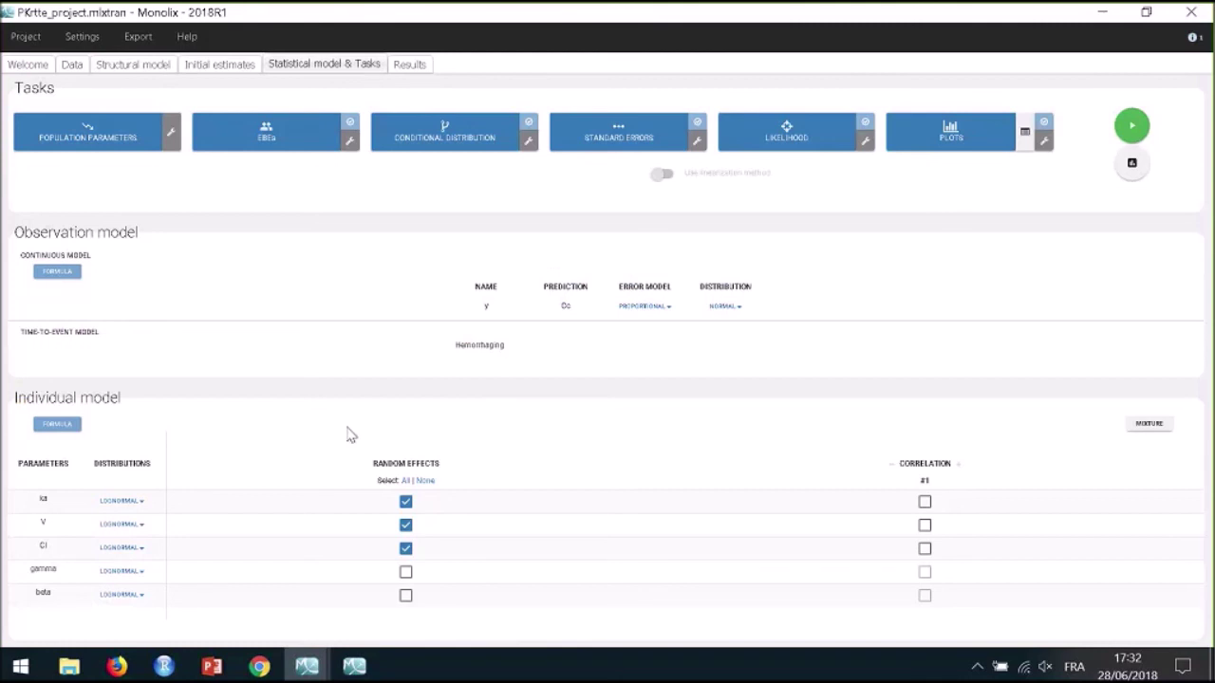
Step: In the 4_gompertz_cov2 project's statistical model, define a new continuous covariate based on age and name it tage
mouse_move(307, 669)
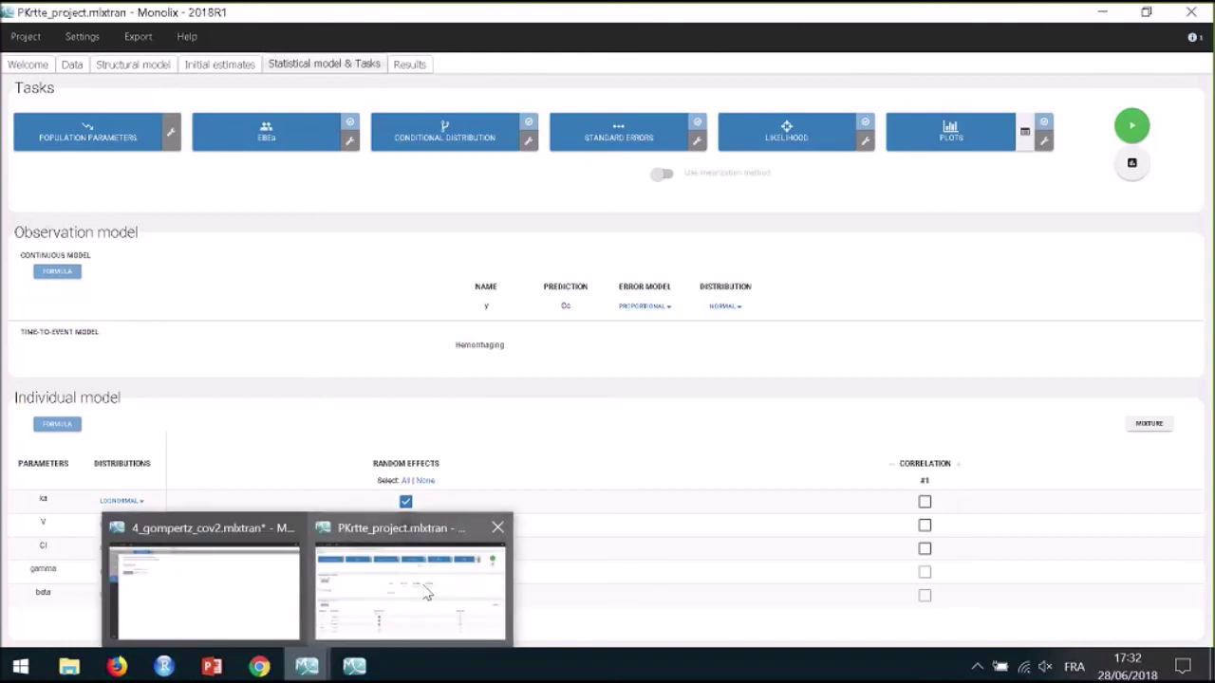
left_click(195, 596)
left_click(314, 66)
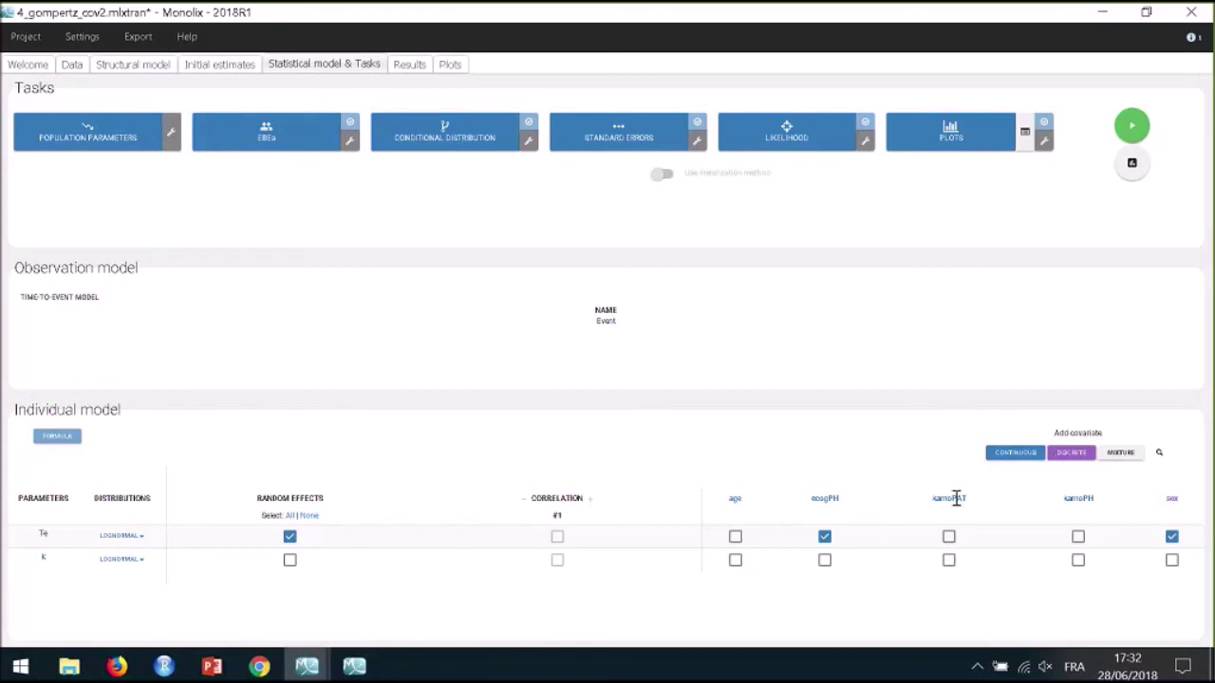
left_click(1021, 456)
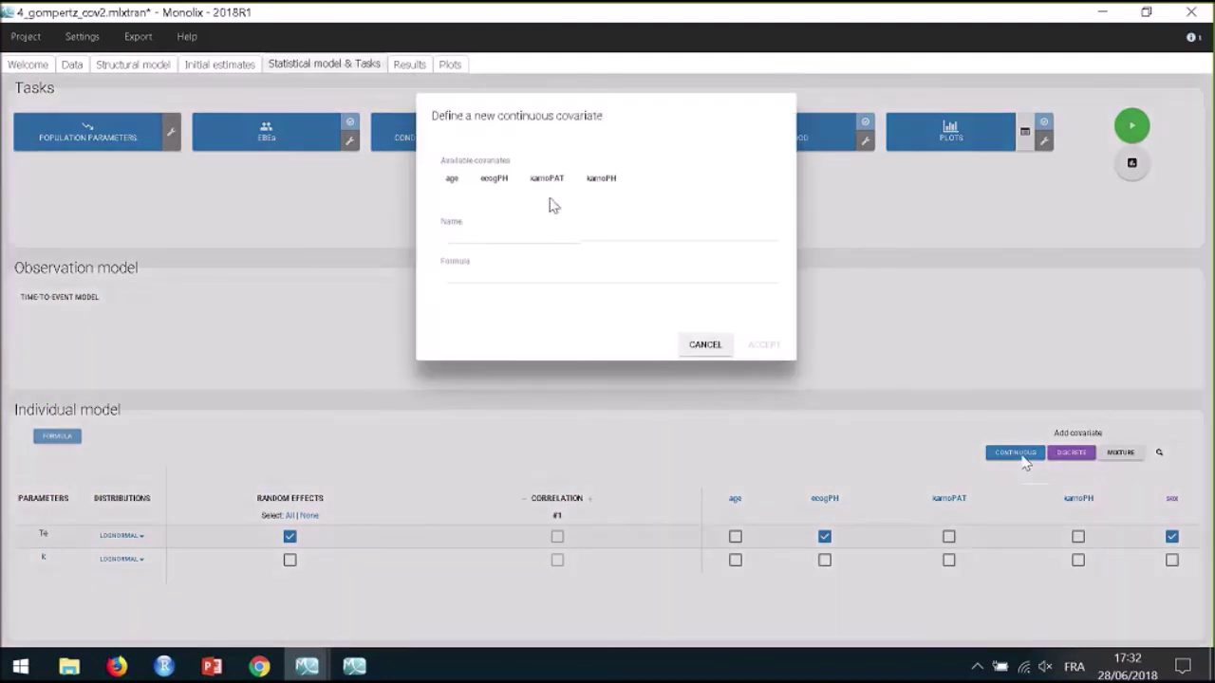
mouse_move(459, 190)
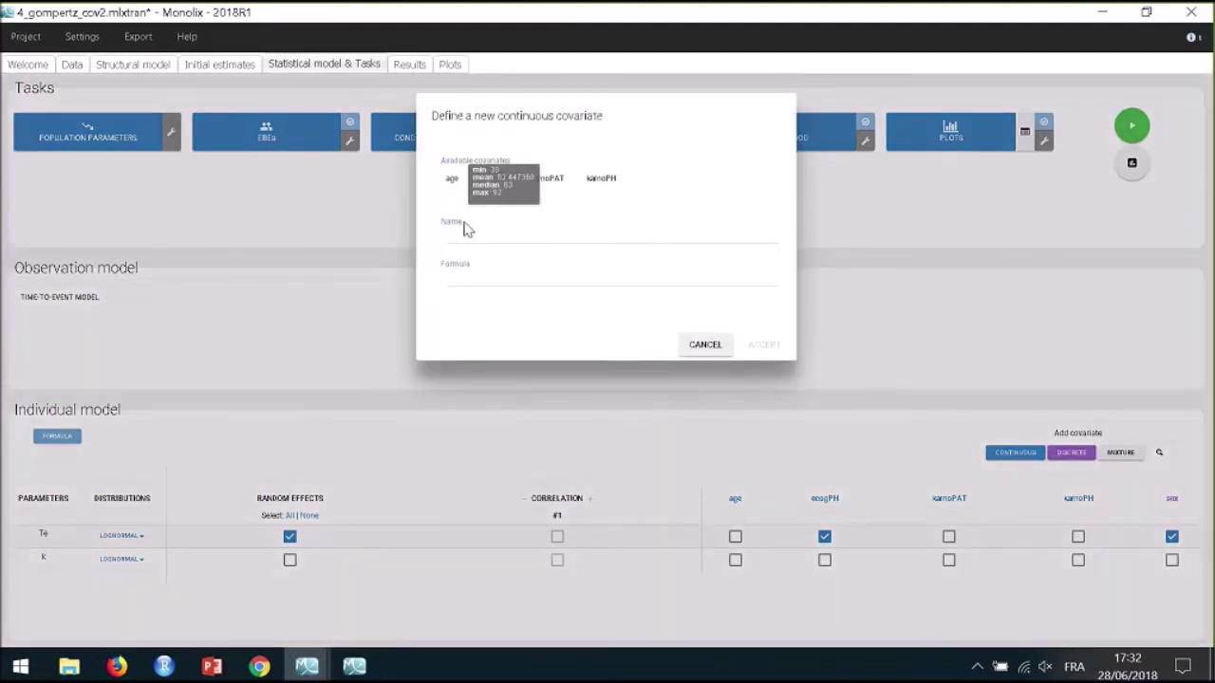
left_click(452, 179)
left_click(475, 239)
type("ta")
key("BackSpace")
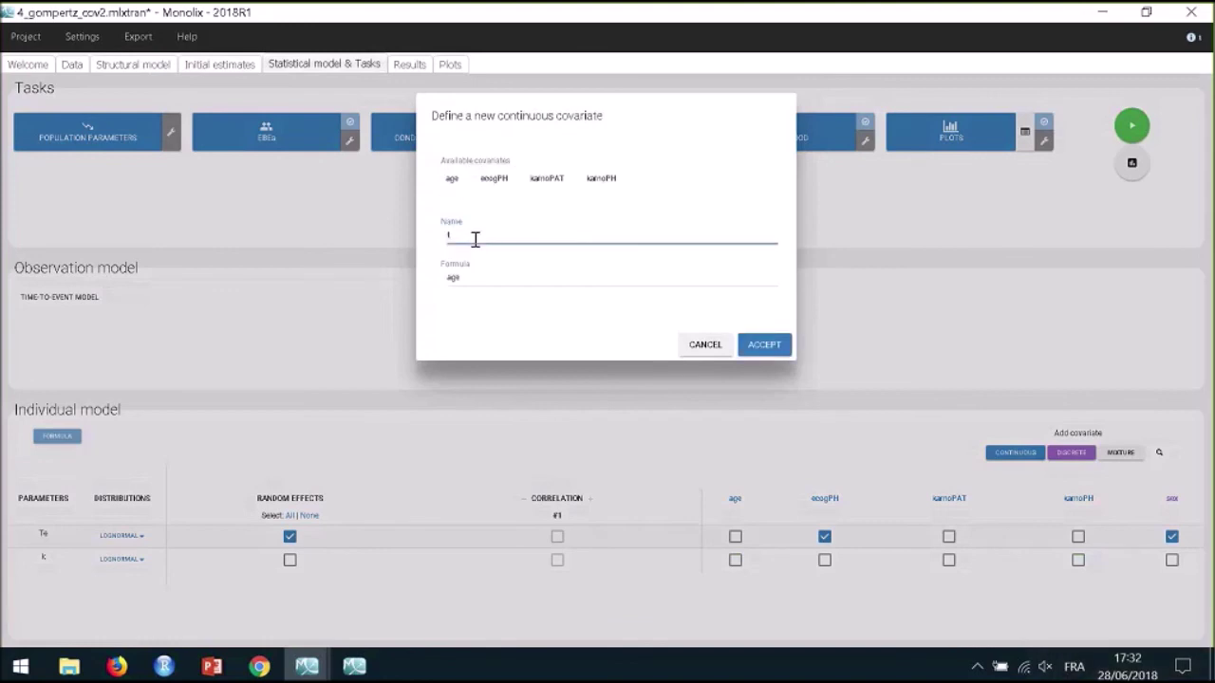
type("age")
Step: Set the formula of the tage covariate to log(age/45) and add it to the individual model
left_click(479, 272)
double_click(479, 273)
type("log(AG")
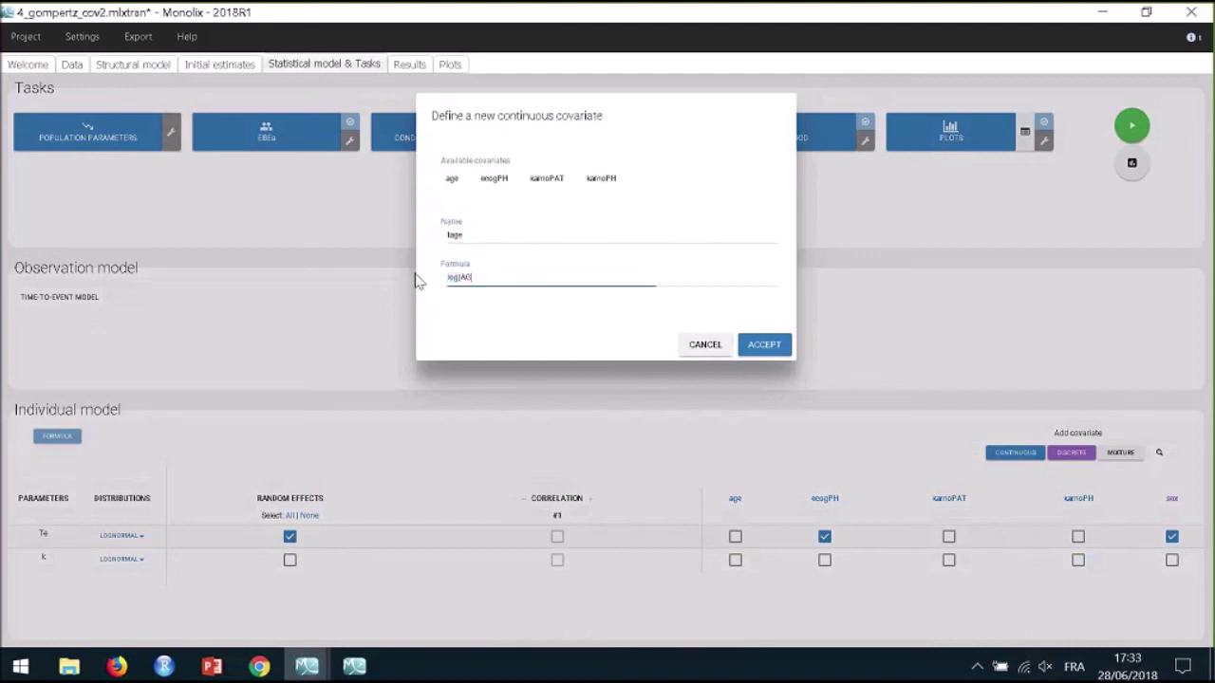
key("BackSpace")
type("age/45)")
left_click(767, 345)
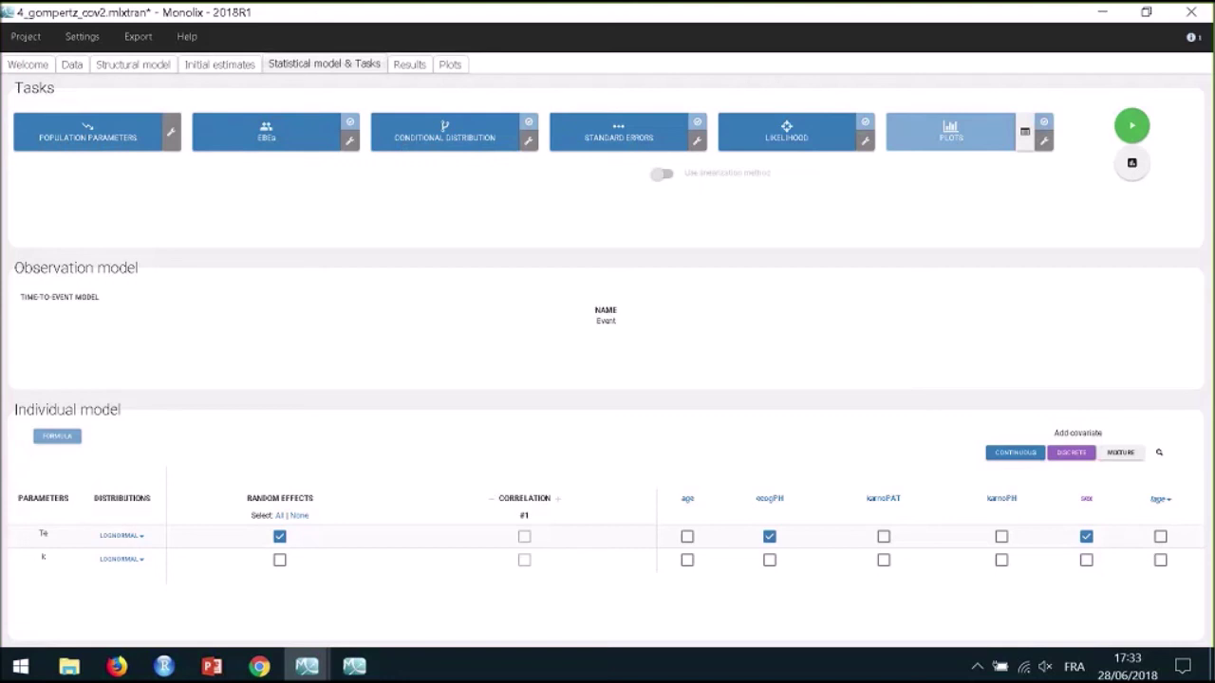
Step: View the structural model code of the Gompertz single-event project
left_click(153, 68)
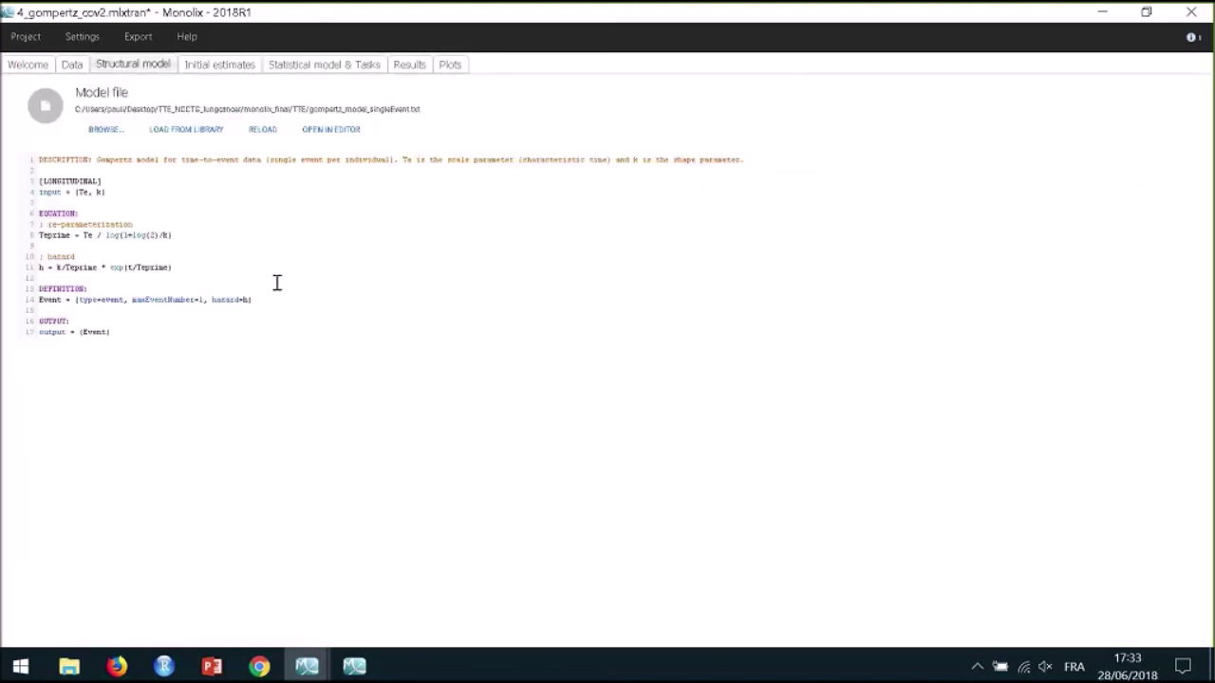